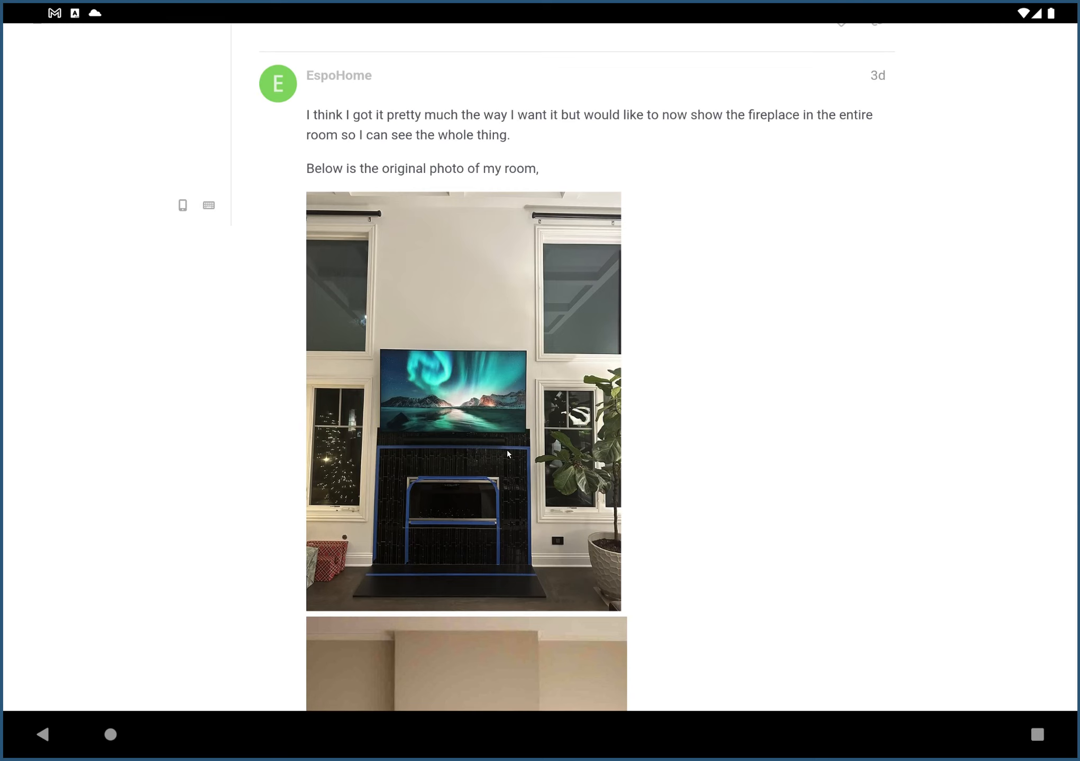
# Compare the original room photo with the remodeled fireplace image in the Fireplace remodel forum post.
pyautogui.scroll(-10, 406, 209)
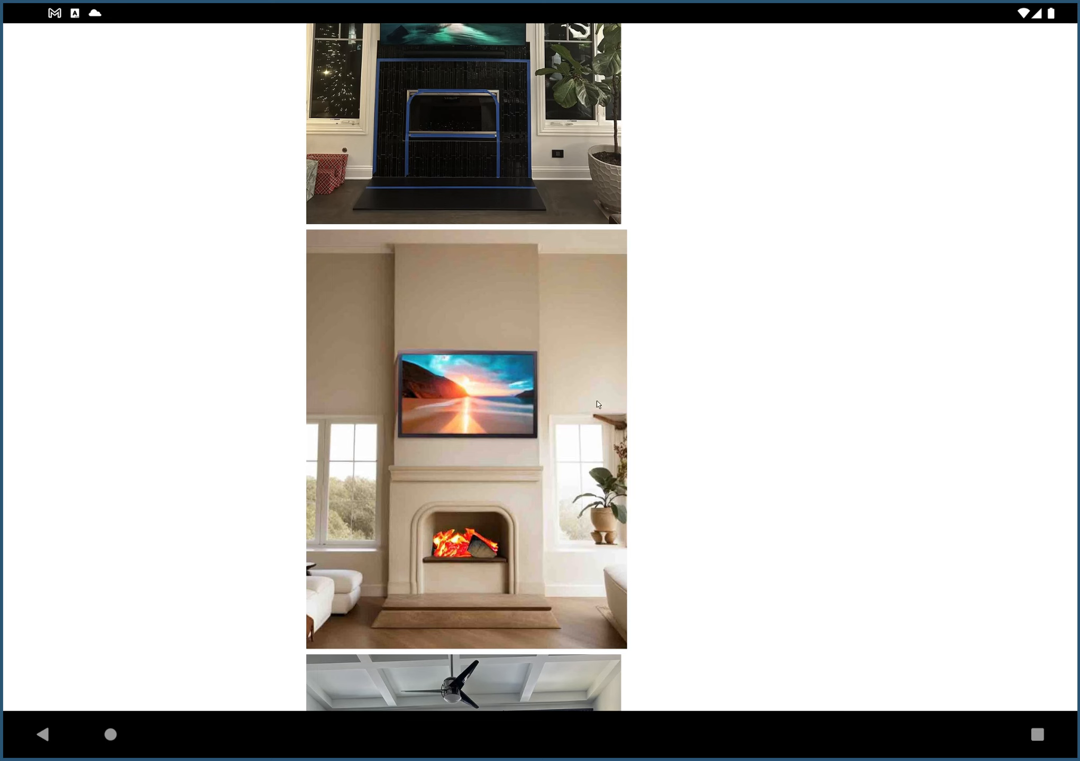
pyautogui.scroll(3, 598, 405)
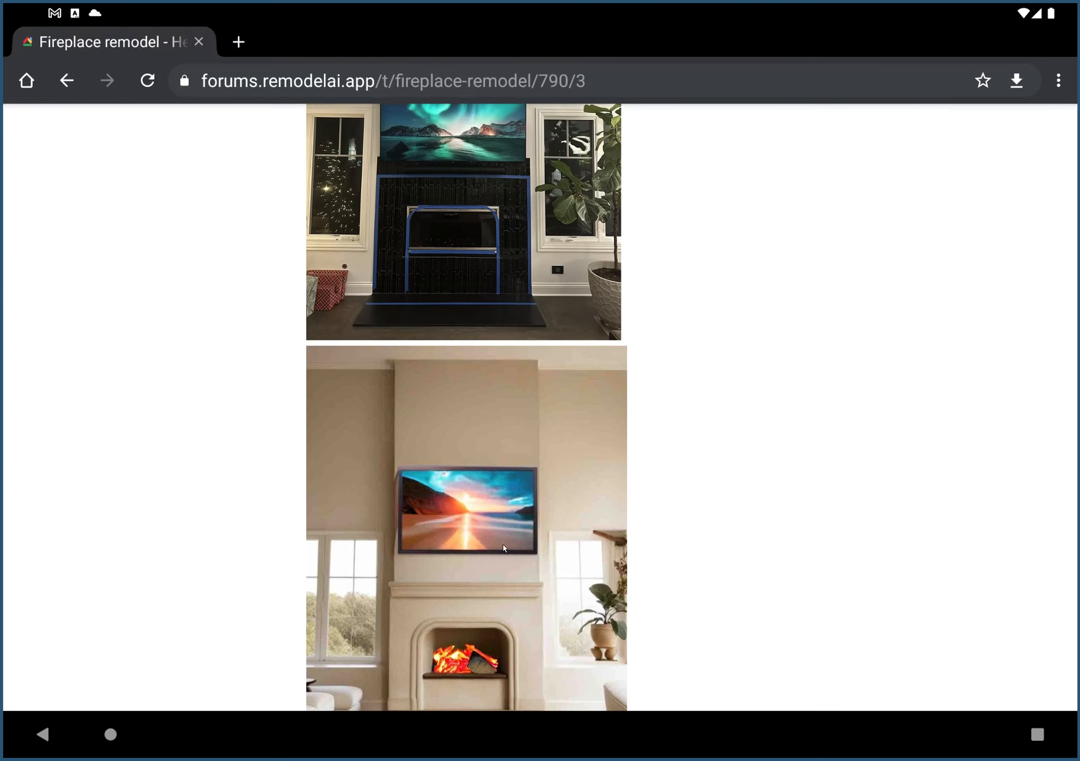
pyautogui.scroll(2, 504, 548)
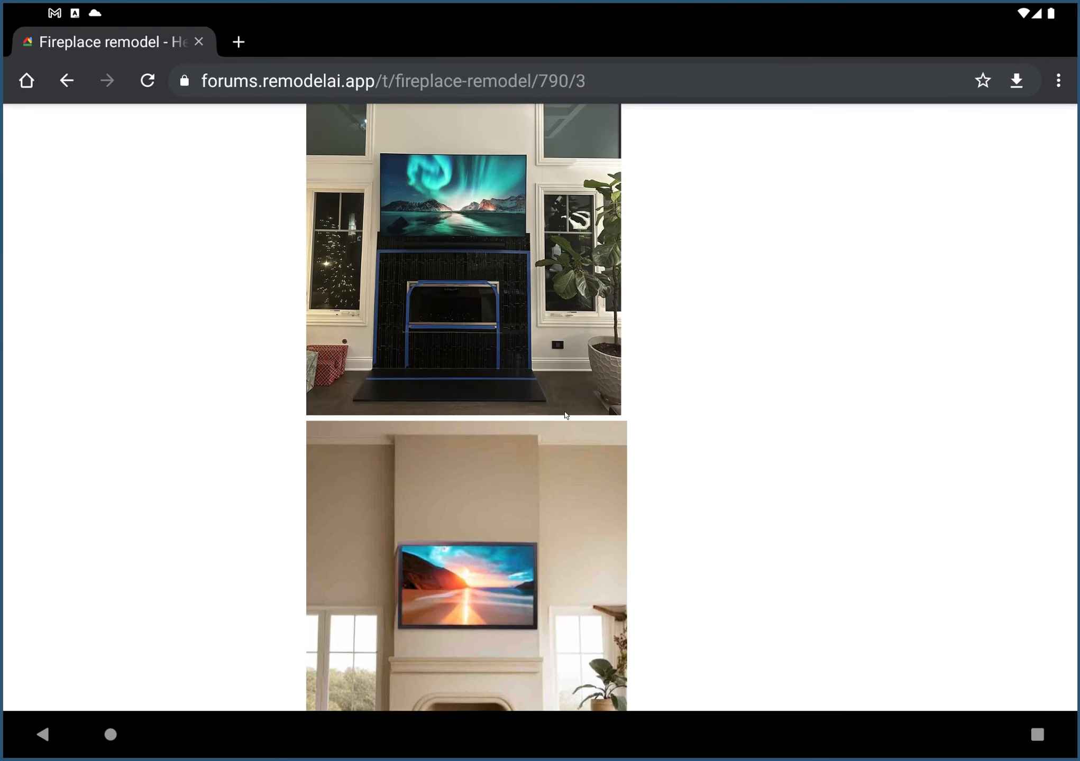
pyautogui.scroll(-1, 502, 617)
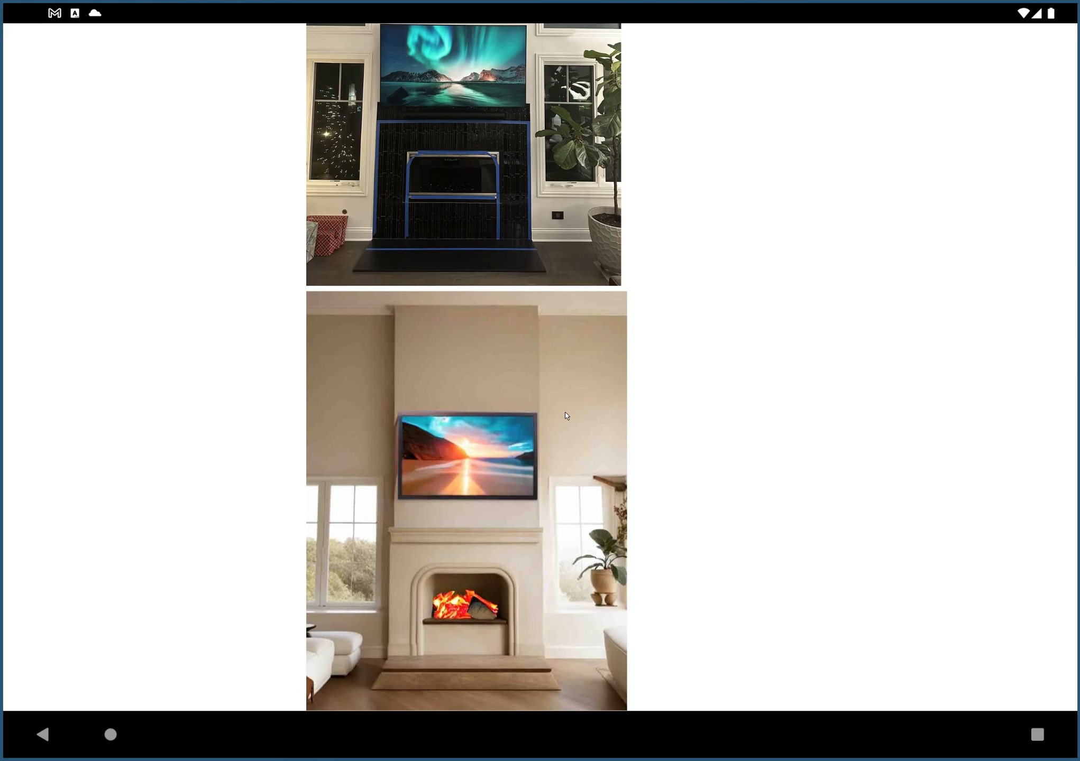
pyautogui.scroll(2, 505, 624)
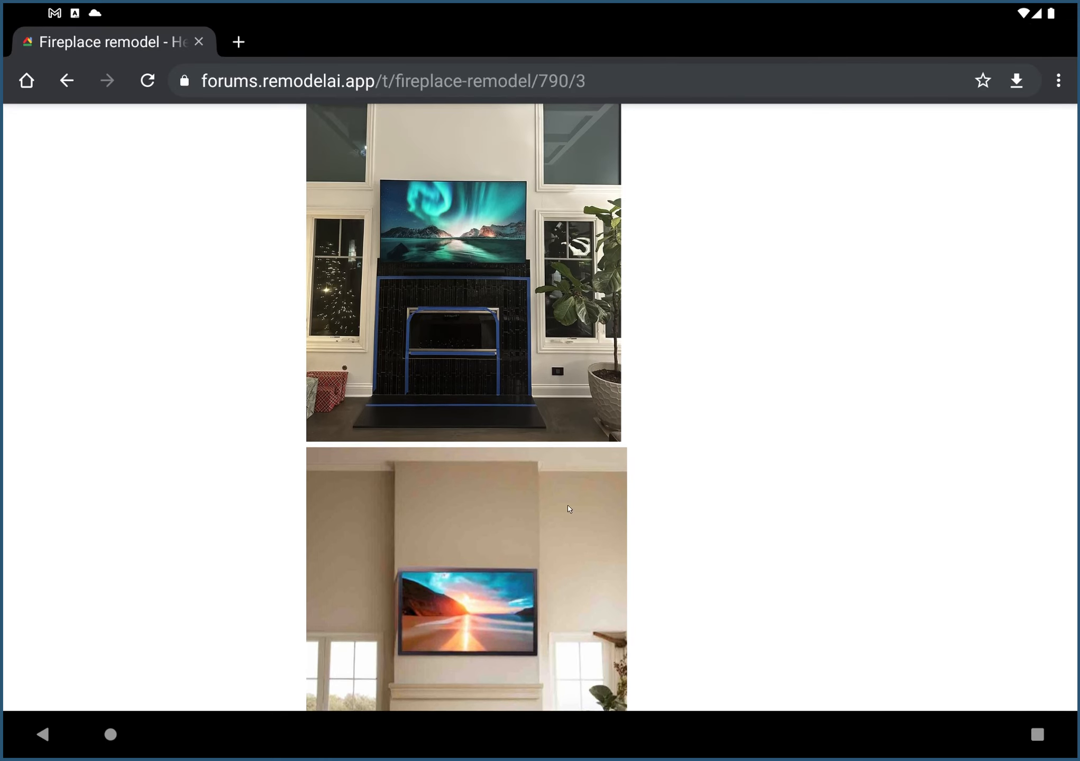
pyautogui.scroll(3, 569, 509)
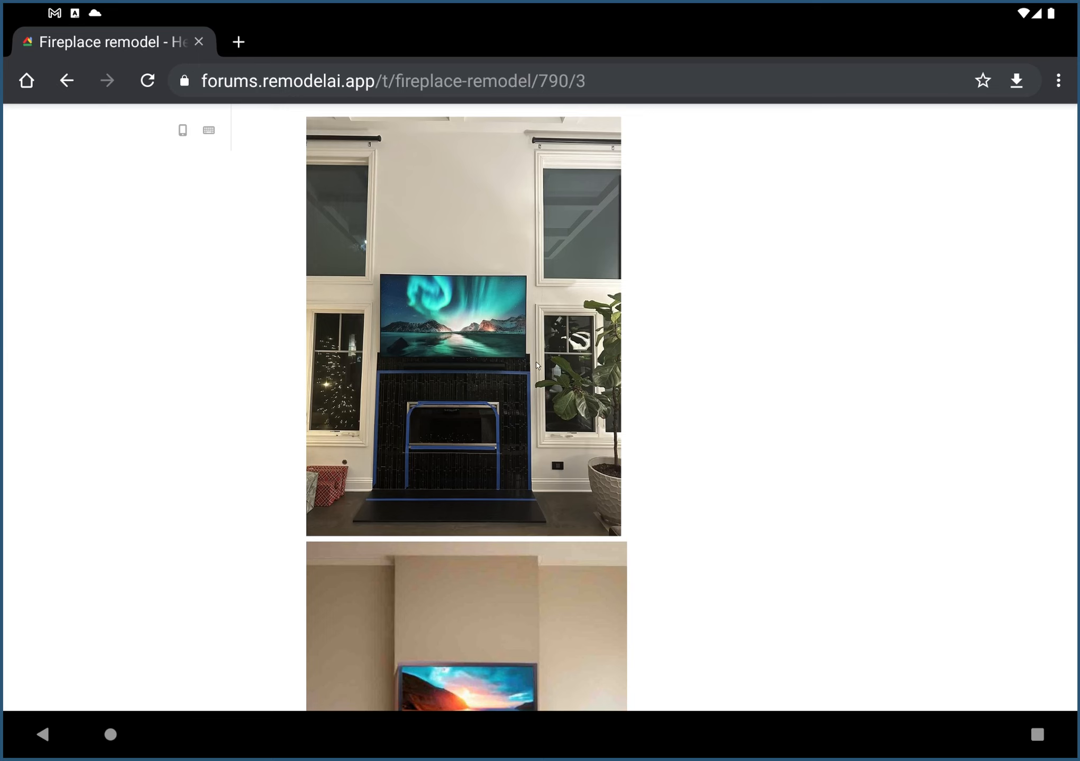
pyautogui.scroll(-4, 511, 490)
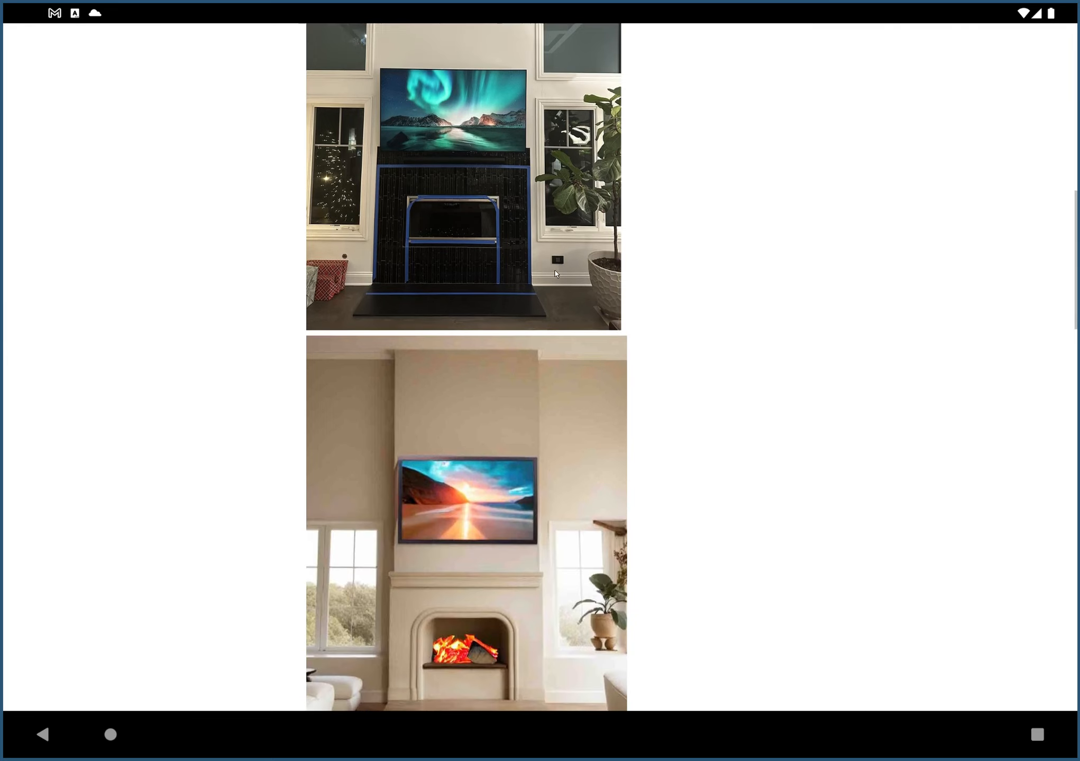
pyautogui.scroll(2, 570, 447)
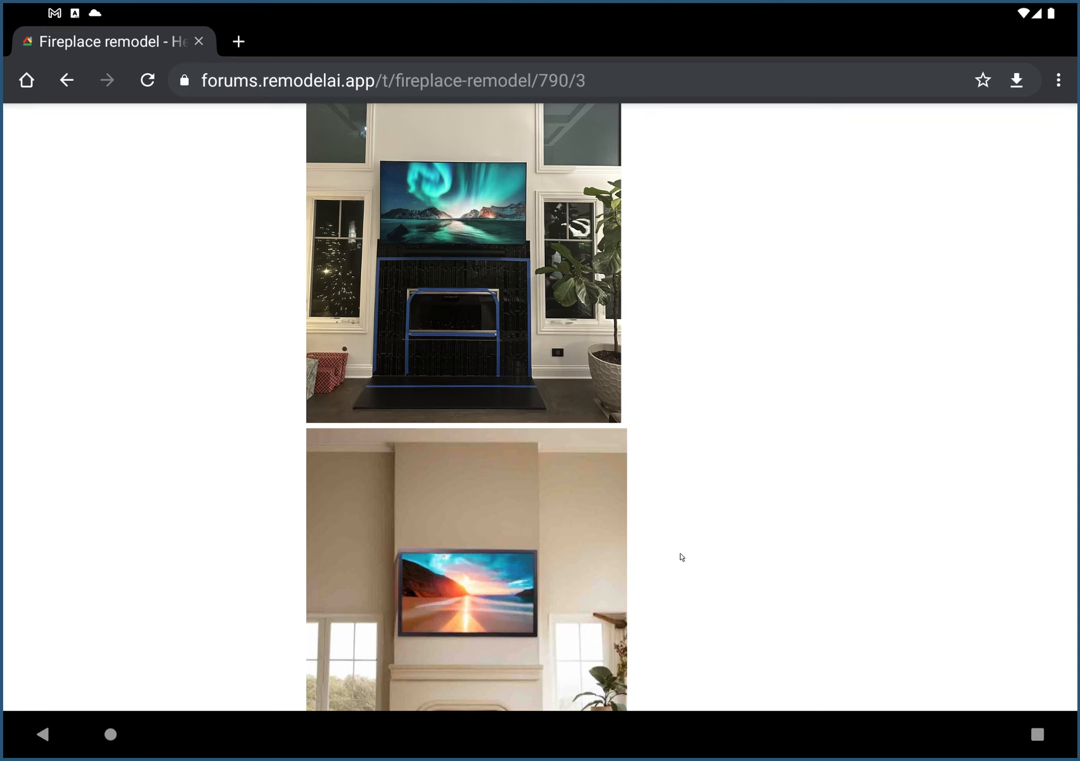
pyautogui.scroll(-2, 683, 557)
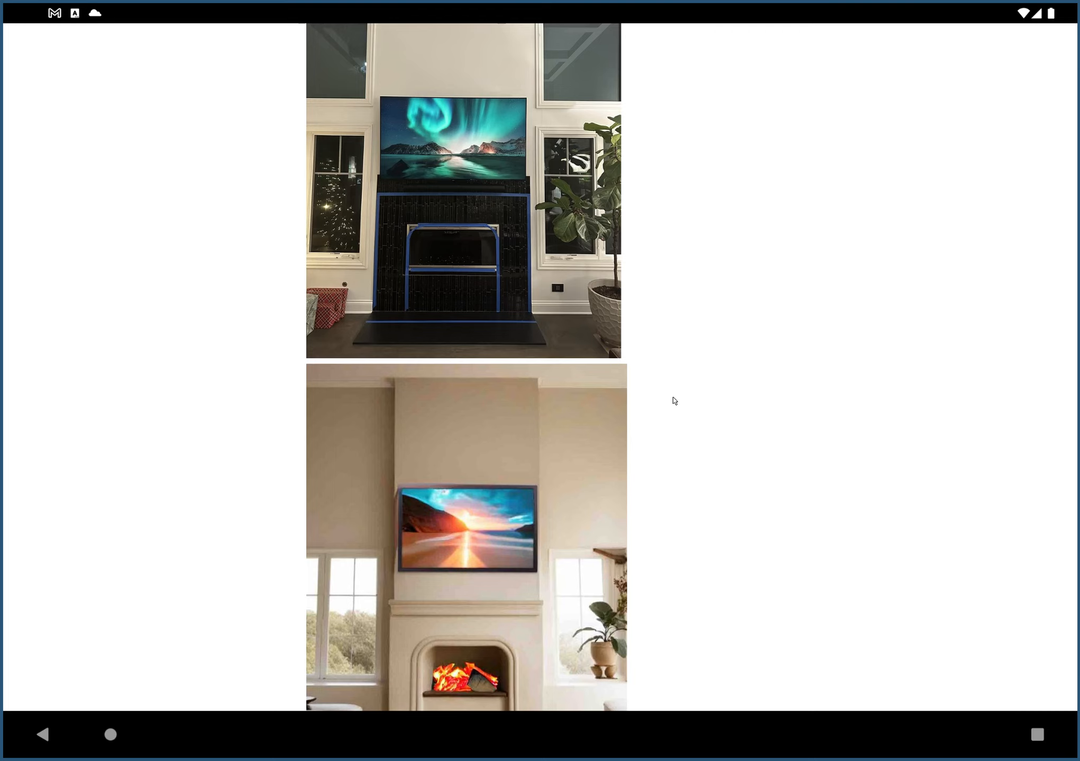
pyautogui.scroll(-1, 841, 635)
# Switch to the Remodel AI app where the original living room photo is open.
pyautogui.click(1036, 735)
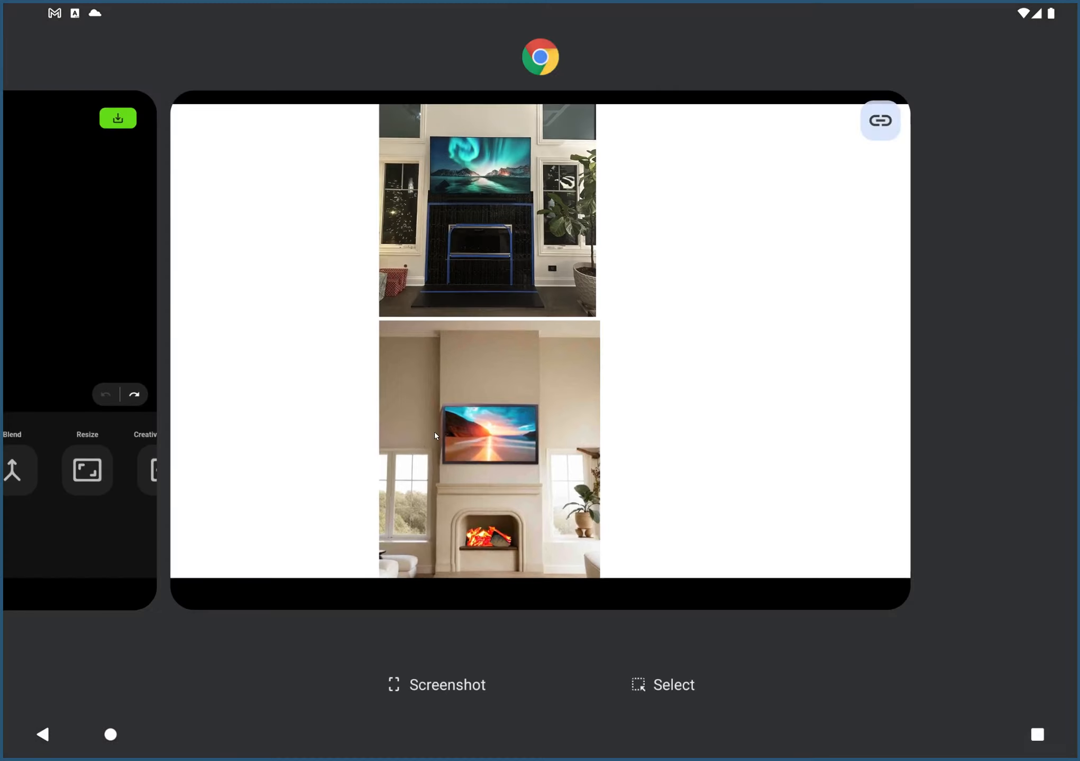
pyautogui.moveTo(434, 432); pyautogui.dragTo(775, 423)
pyautogui.click(772, 324)
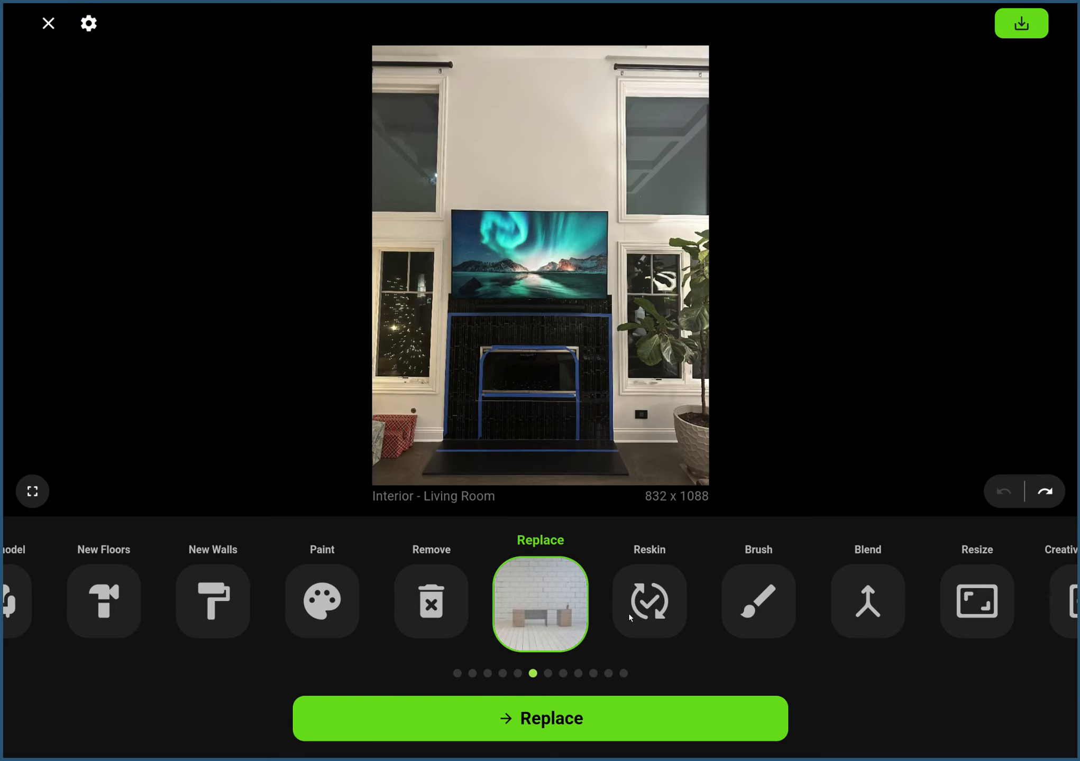
# Start the Brush tool on the fireplace opening and sample a near-black colour from the photo for painting.
pyautogui.click(642, 617)
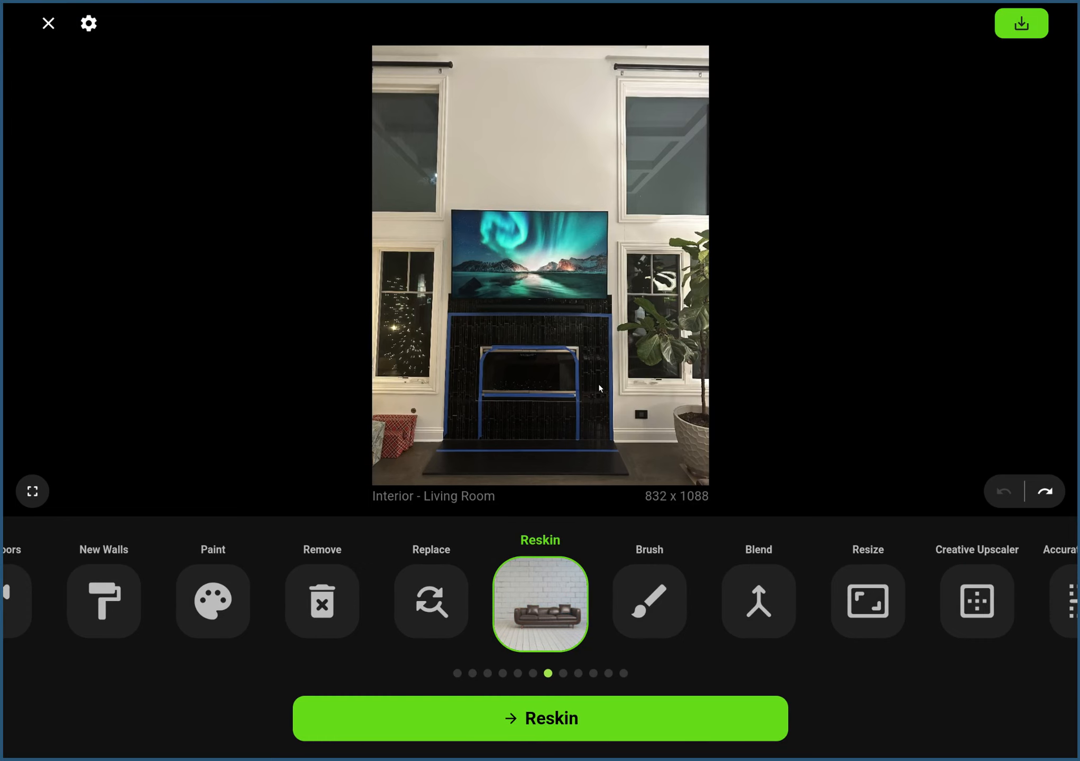
pyautogui.press('ctrl')
pyautogui.moveTo(596, 401)
pyautogui.mouseDown()
pyautogui.moveTo(639, 422)
pyautogui.moveTo(783, 436)
pyautogui.mouseUp()
pyautogui.click(643, 596)
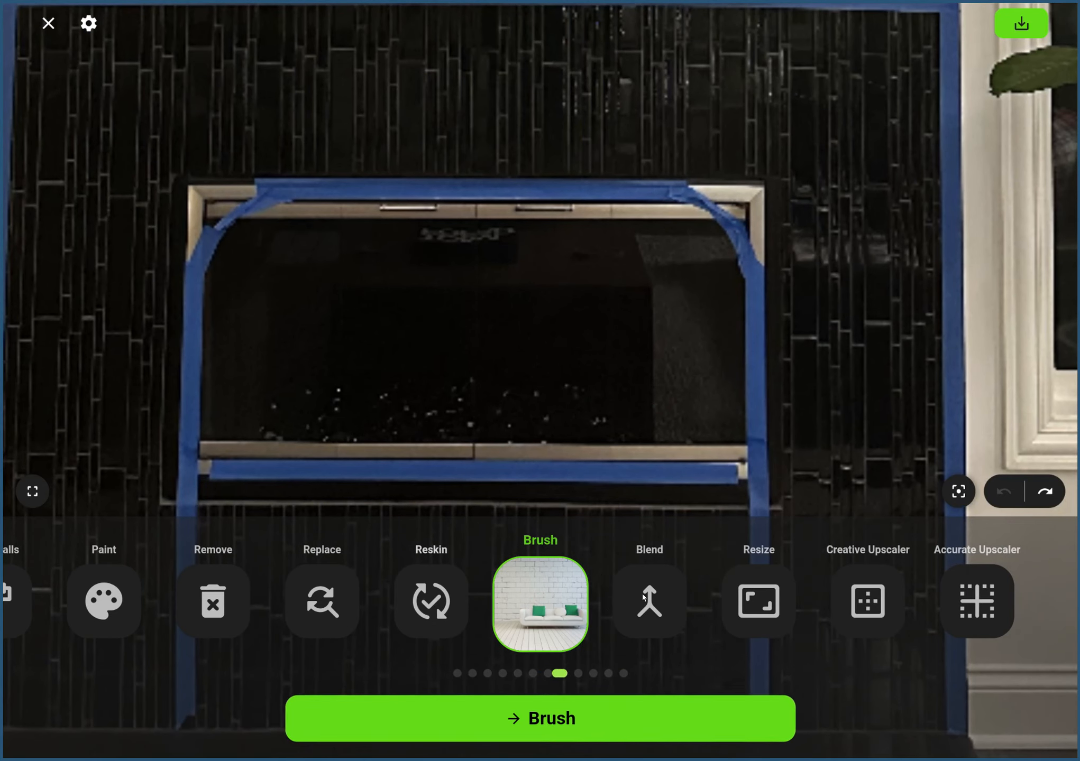
pyautogui.click(558, 724)
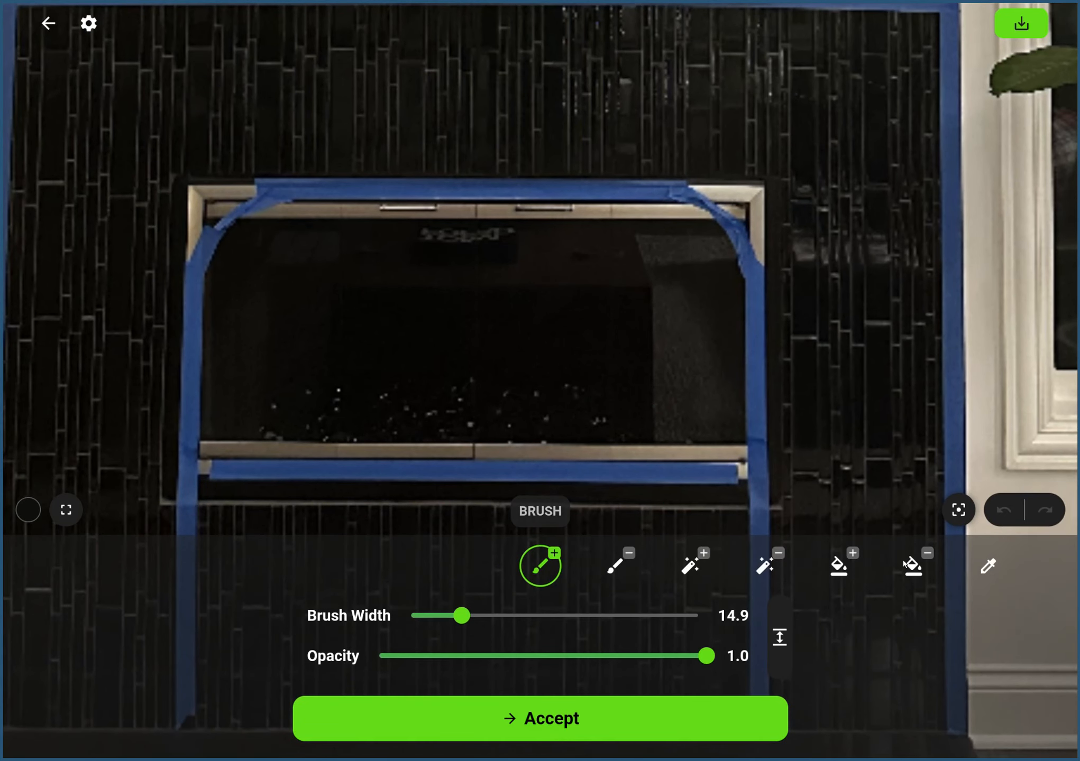
pyautogui.click(987, 569)
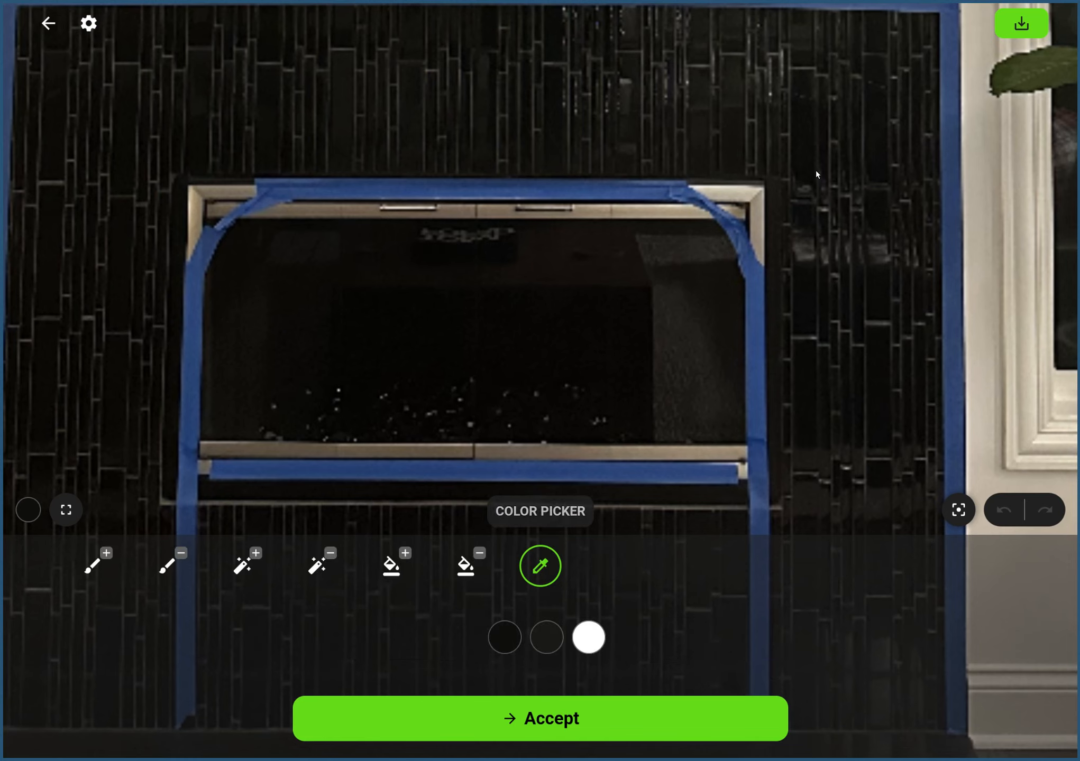
pyautogui.click(694, 320)
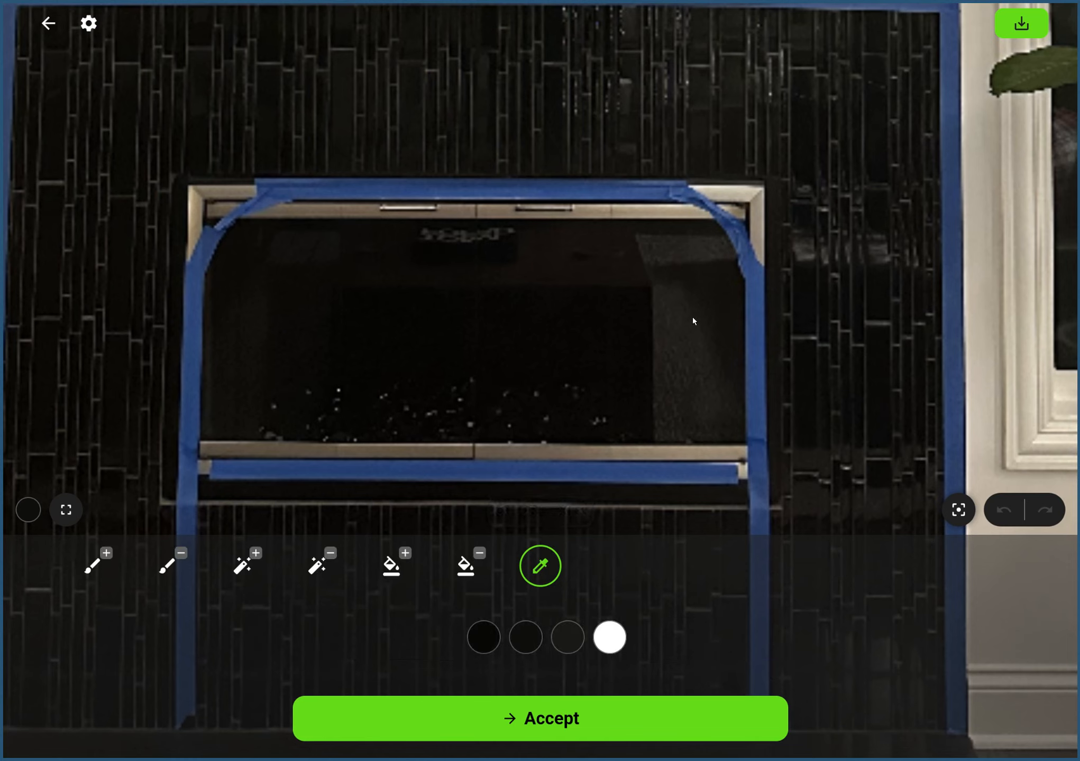
pyautogui.click(98, 569)
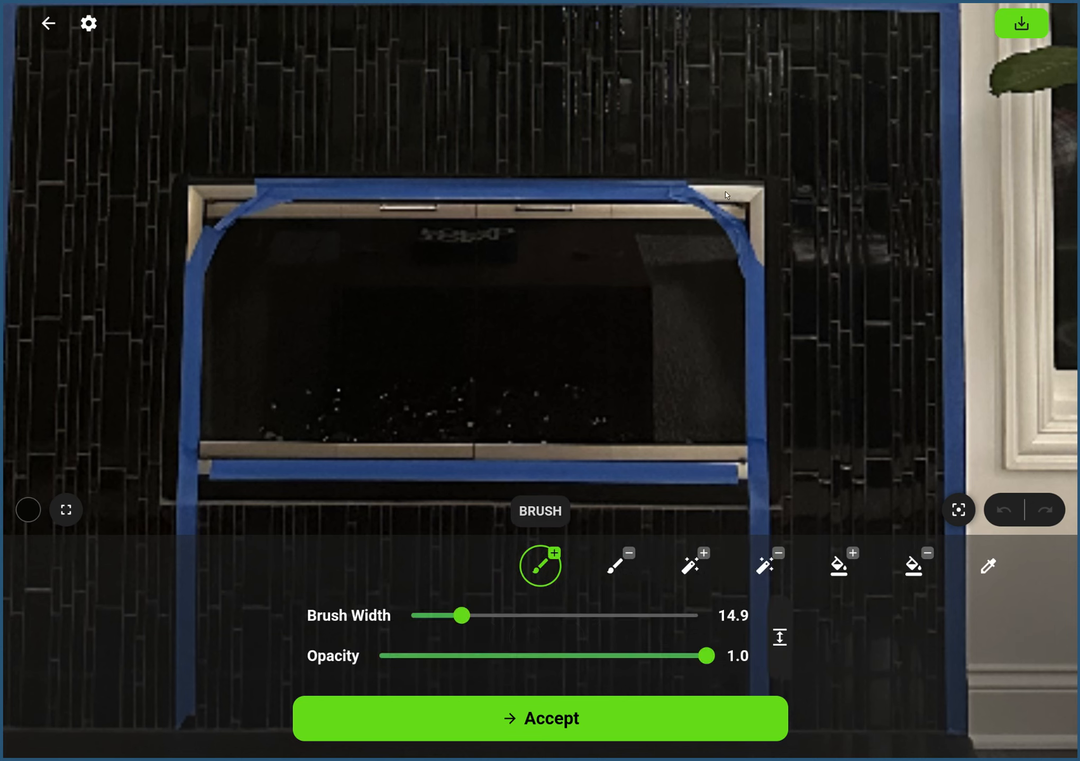
# Paint over the metal frame corner outside the blue tape at the upper right of the fireplace opening in black.
pyautogui.click(710, 183)
pyautogui.click(696, 184)
pyautogui.moveTo(693, 186); pyautogui.dragTo(740, 186)
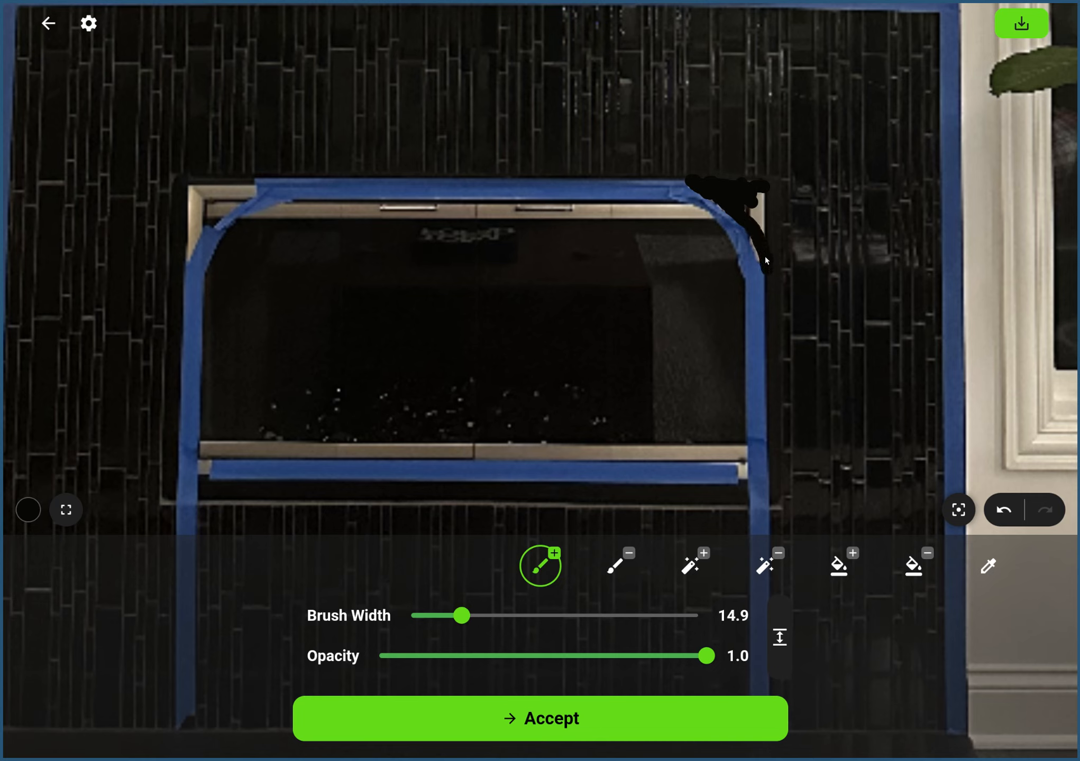
pyautogui.moveTo(758, 200); pyautogui.dragTo(759, 226)
pyautogui.moveTo(757, 193); pyautogui.dragTo(730, 182)
# Sample another dark colour and paint over the metal frame corner at the upper left of the fireplace opening.
pyautogui.click(987, 566)
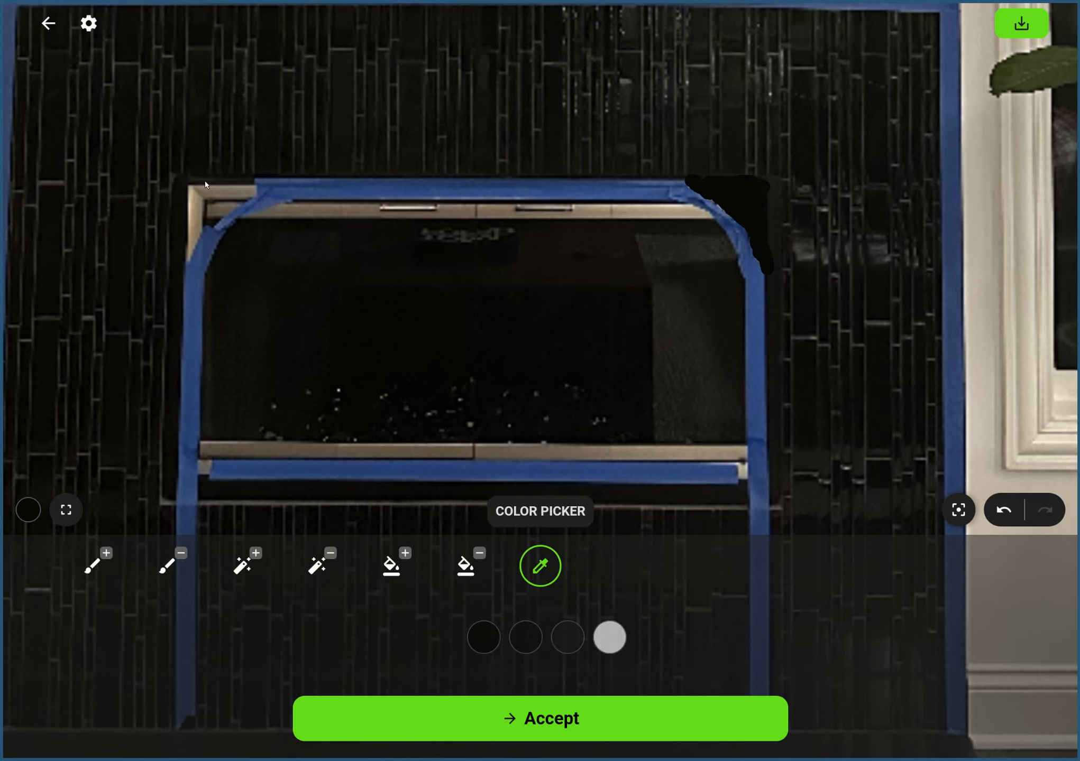
pyautogui.click(94, 567)
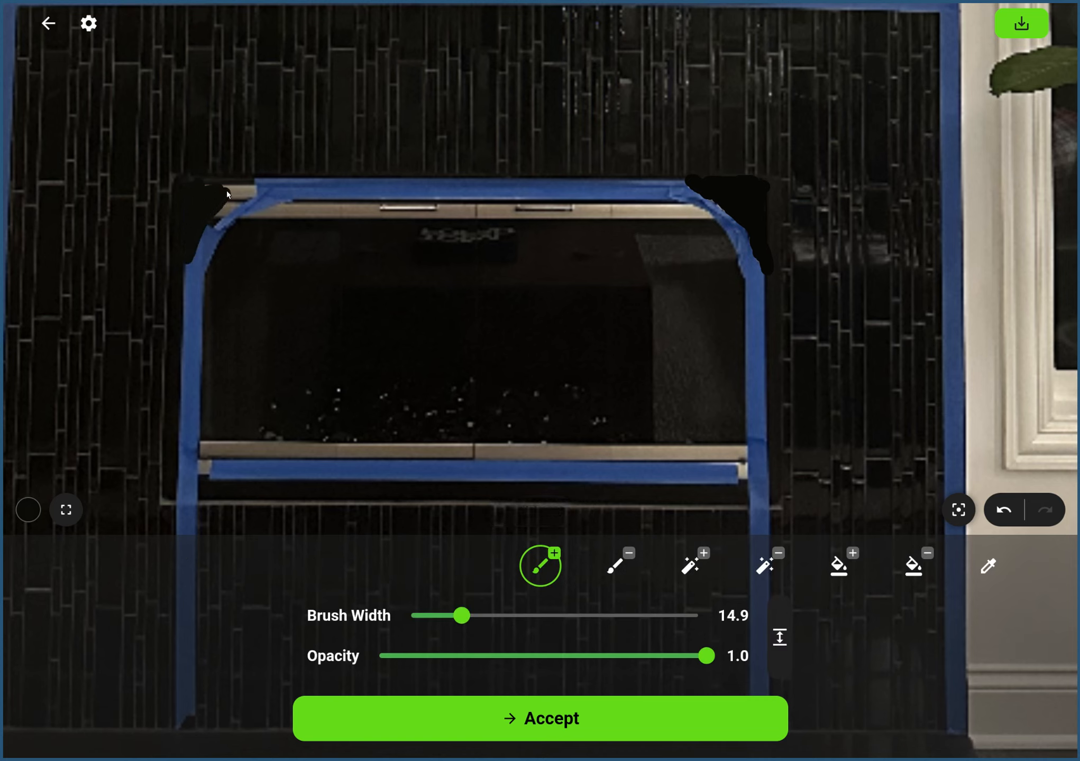
pyautogui.moveTo(226, 194)
pyautogui.mouseDown()
pyautogui.moveTo(203, 182)
pyautogui.moveTo(237, 184)
pyautogui.mouseUp()
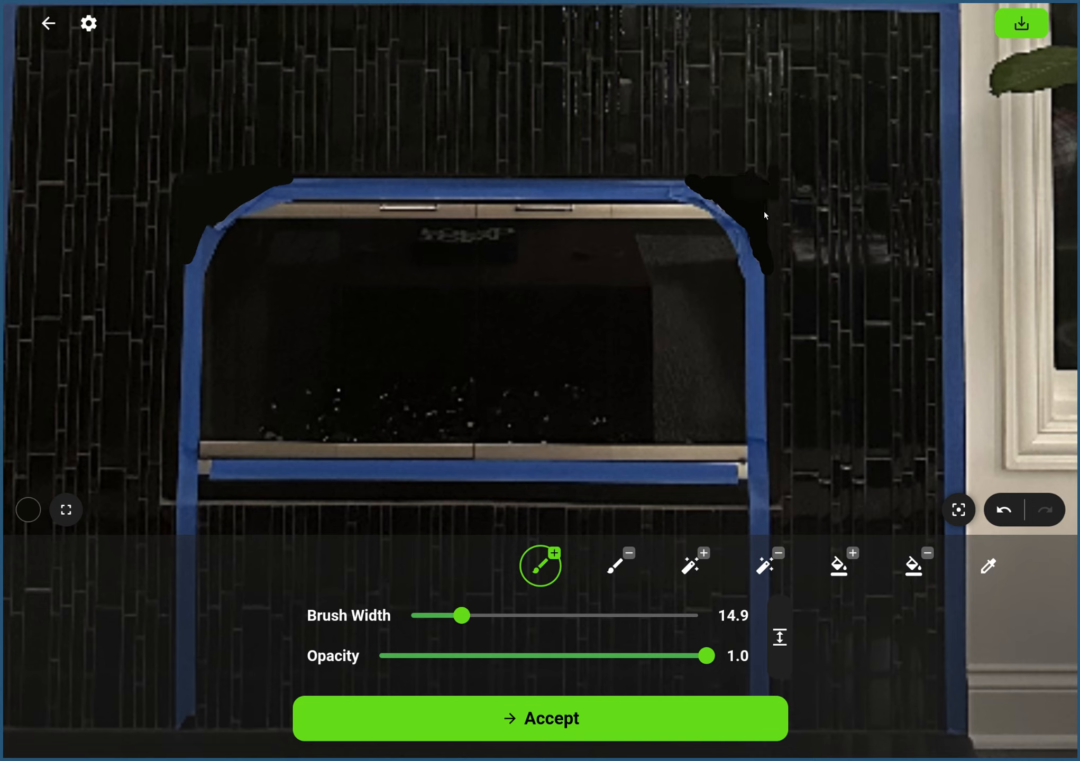
# Touch up the painted upper-right corner with a freshly sampled dark colour and accept the brush edits.
pyautogui.click(988, 566)
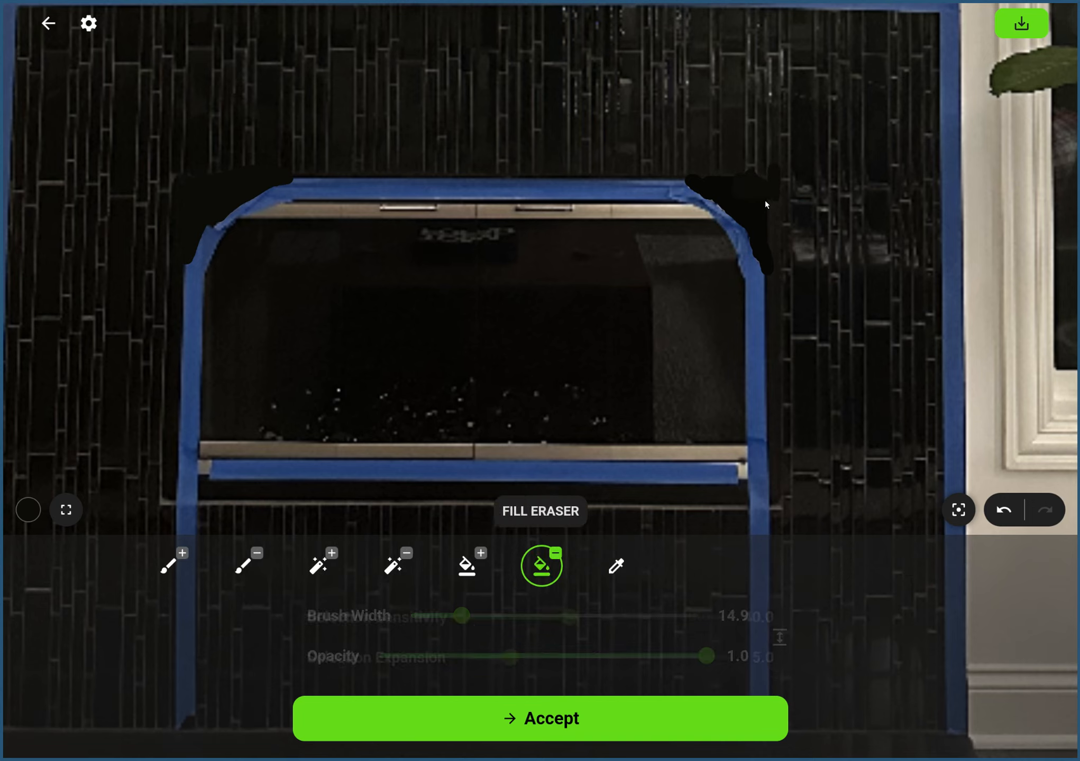
pyautogui.click(95, 566)
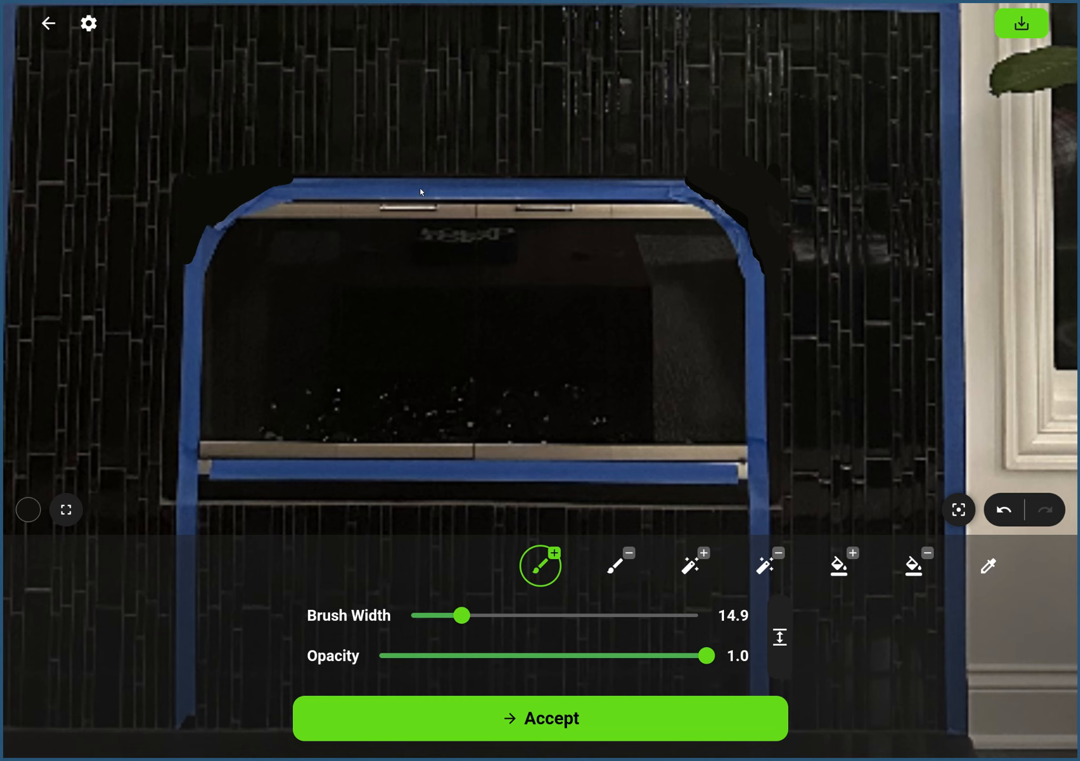
pyautogui.click(591, 720)
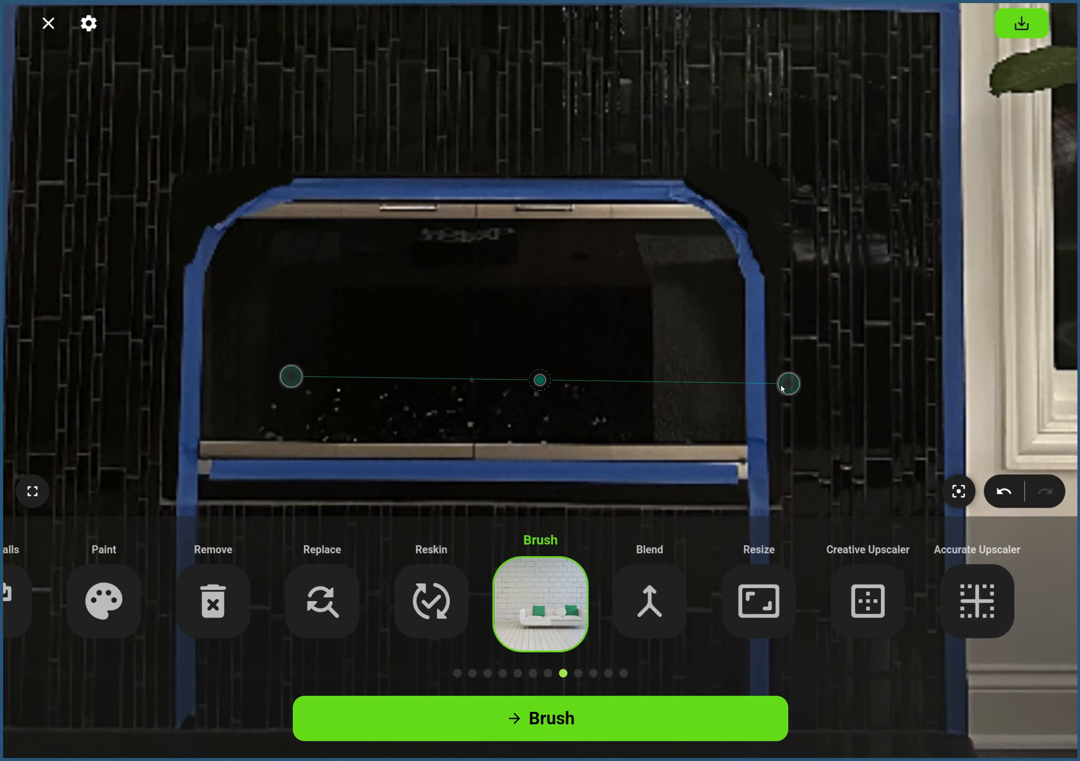
# Start a Reskin and brush a mask over the TV, the fireplace and the hearth.
pyautogui.moveTo(781, 388); pyautogui.dragTo(700, 400)
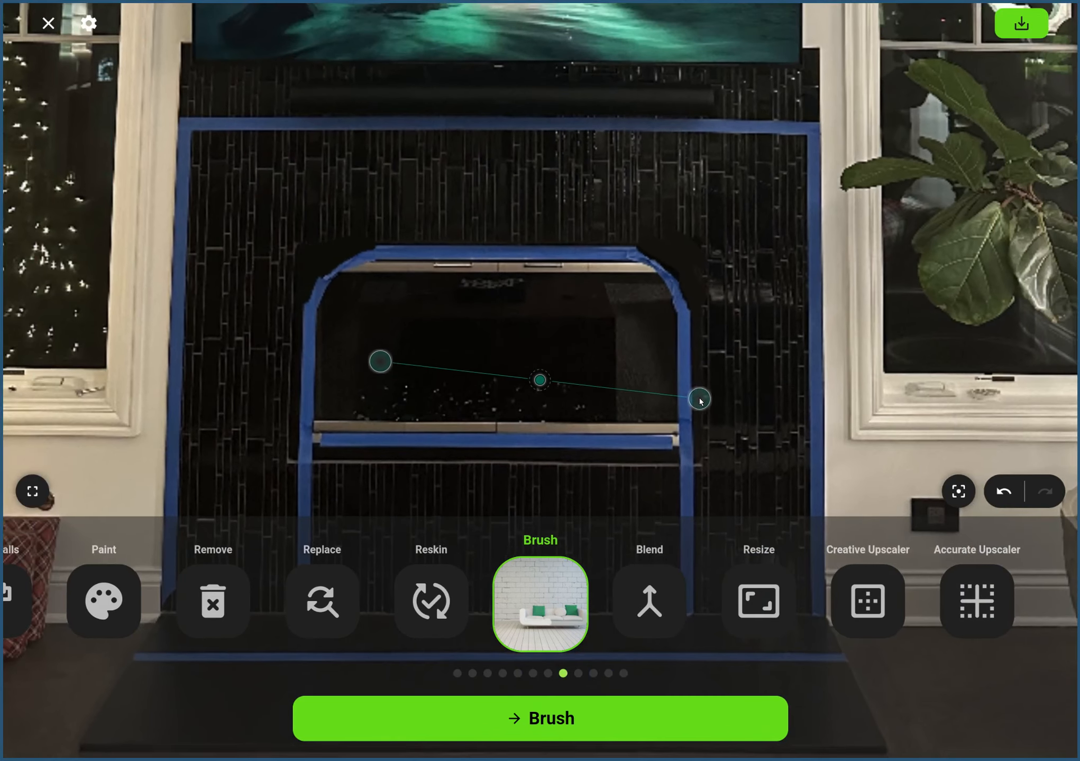
pyautogui.click(33, 491)
pyautogui.click(33, 735)
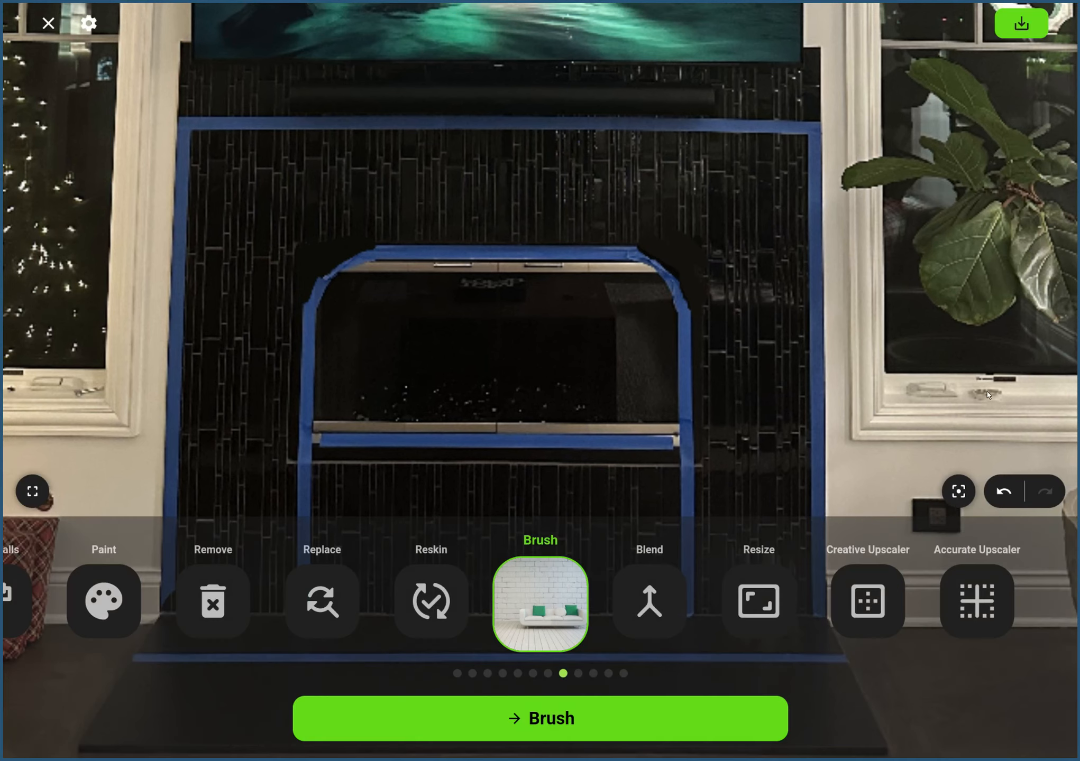
pyautogui.click(958, 492)
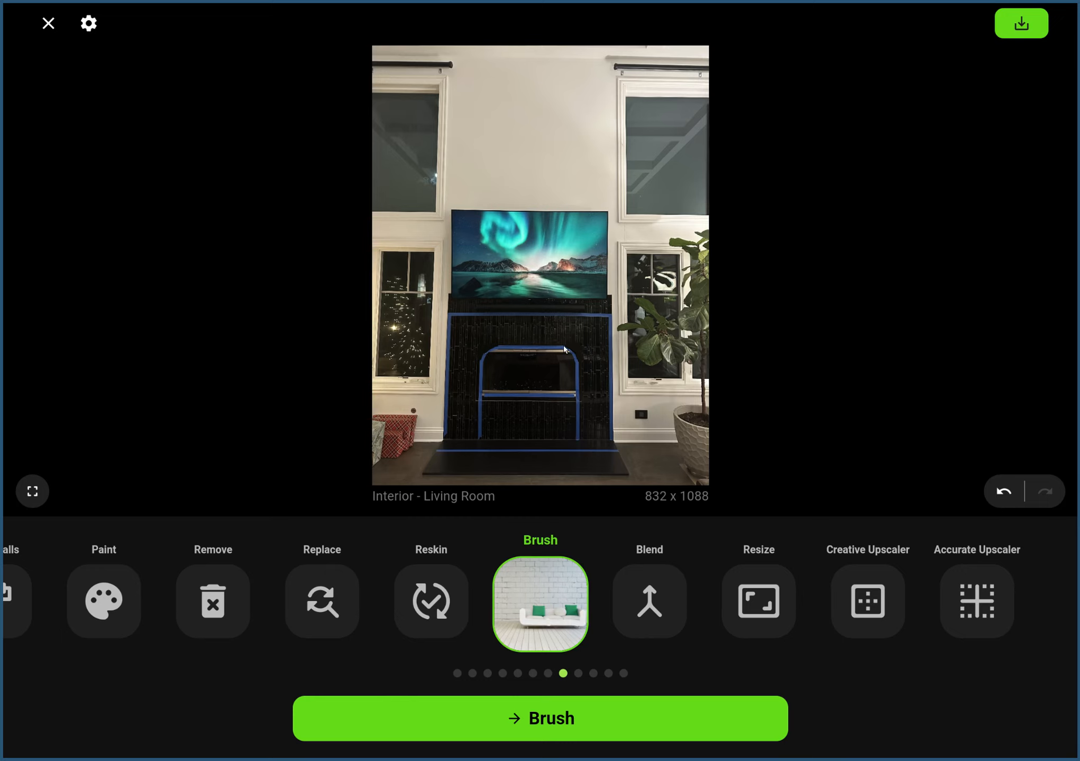
pyautogui.click(434, 597)
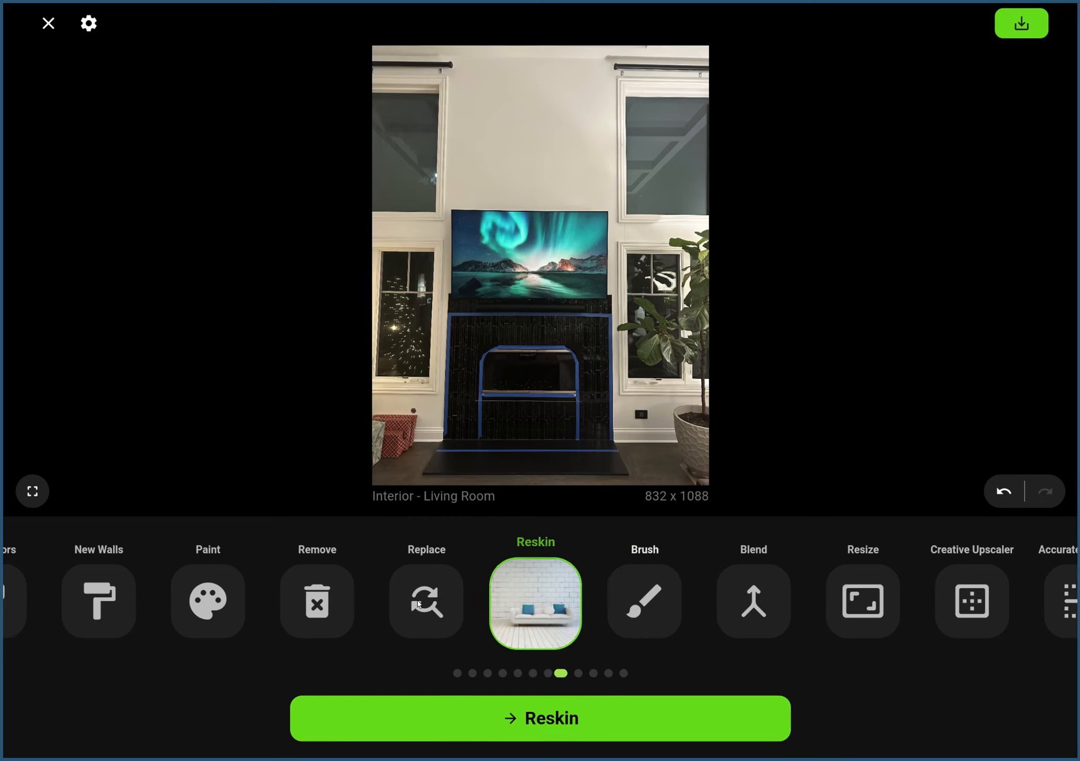
pyautogui.click(585, 733)
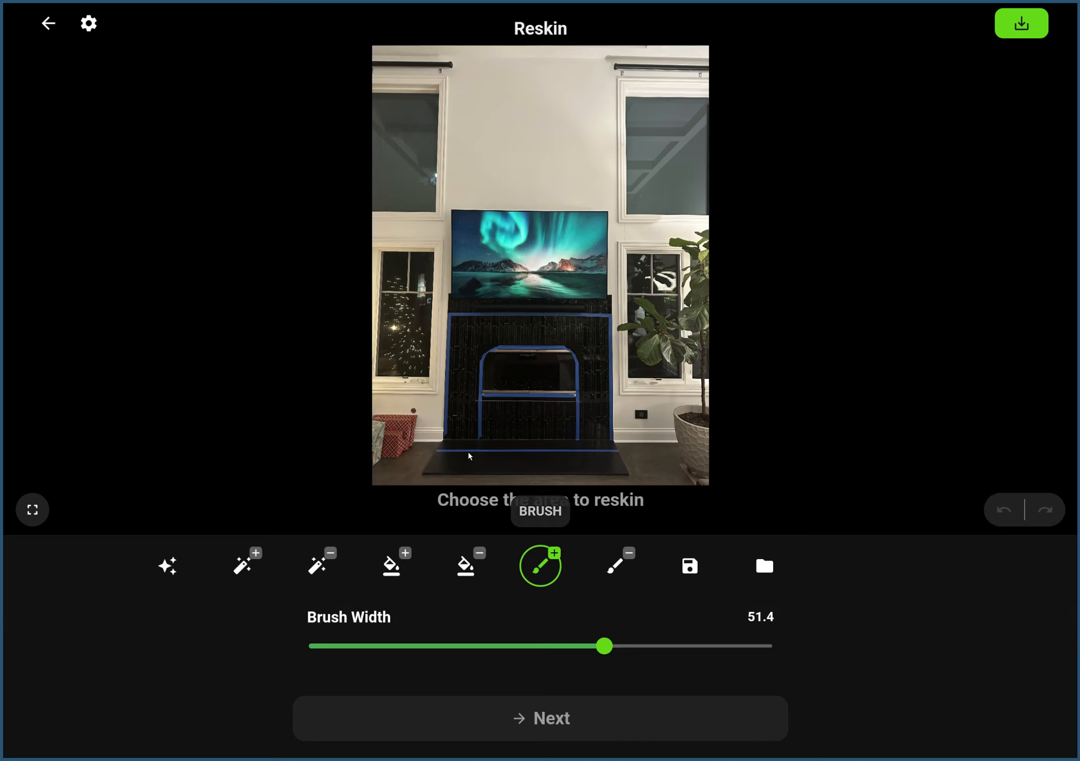
pyautogui.moveTo(468, 454)
pyautogui.mouseDown()
pyautogui.moveTo(431, 468)
pyautogui.moveTo(567, 459)
pyautogui.moveTo(621, 467)
pyautogui.moveTo(546, 461)
pyautogui.moveTo(607, 439)
pyautogui.moveTo(596, 221)
pyautogui.moveTo(468, 218)
pyautogui.moveTo(458, 227)
pyautogui.moveTo(448, 437)
pyautogui.moveTo(580, 431)
pyautogui.moveTo(573, 257)
pyautogui.moveTo(555, 415)
pyautogui.moveTo(546, 249)
pyautogui.moveTo(507, 242)
pyautogui.moveTo(503, 392)
pyautogui.moveTo(486, 251)
pyautogui.moveTo(489, 419)
pyautogui.moveTo(539, 364)
pyautogui.moveTo(523, 405)
pyautogui.mouseUp()
# Set the reskin fidelity to 0.89 in the advanced settings.
pyautogui.click(89, 24)
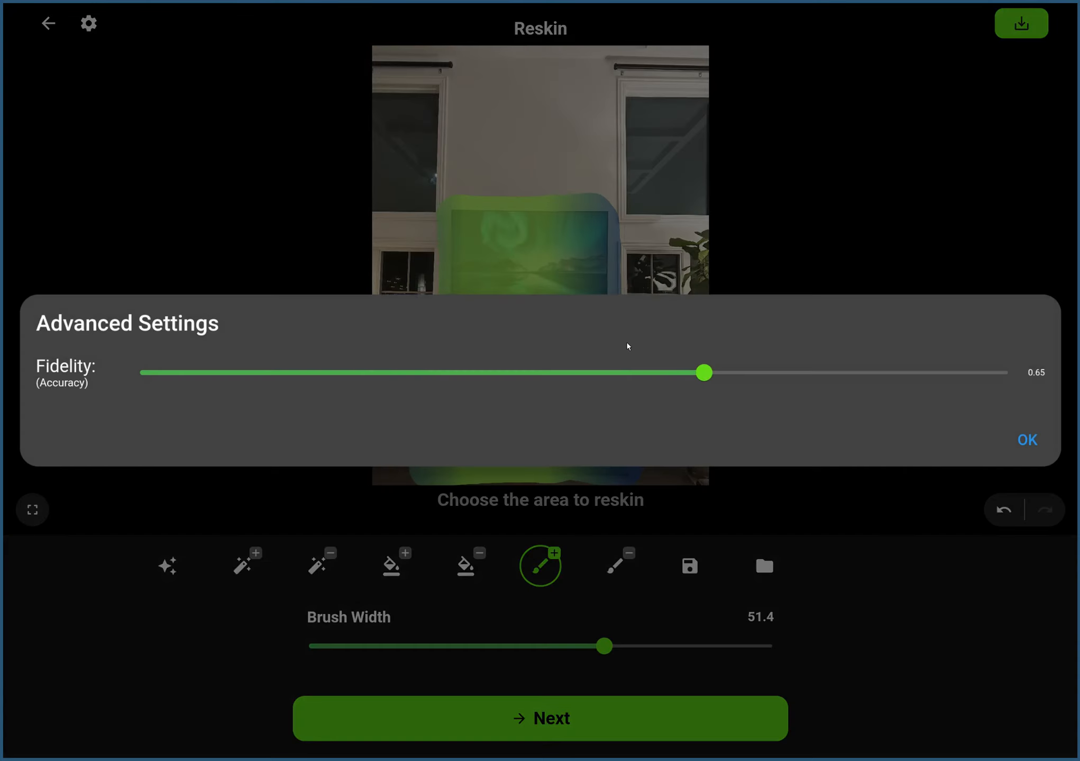
pyautogui.moveTo(733, 376); pyautogui.dragTo(916, 380)
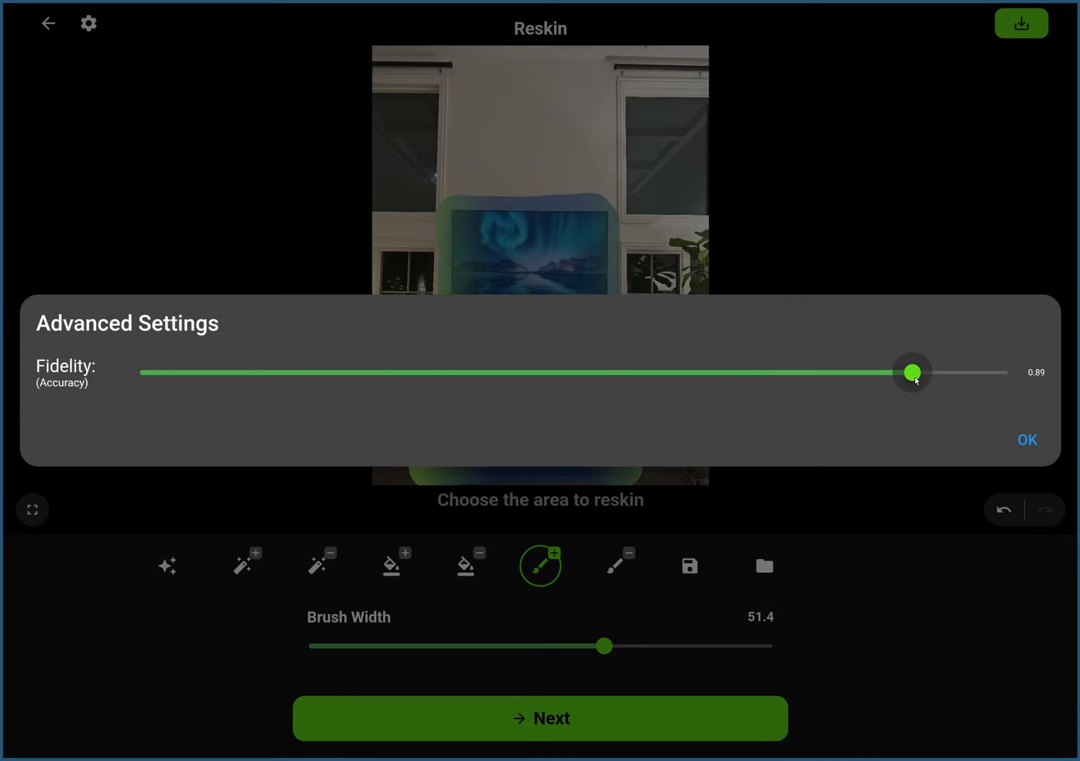
pyautogui.click(1028, 443)
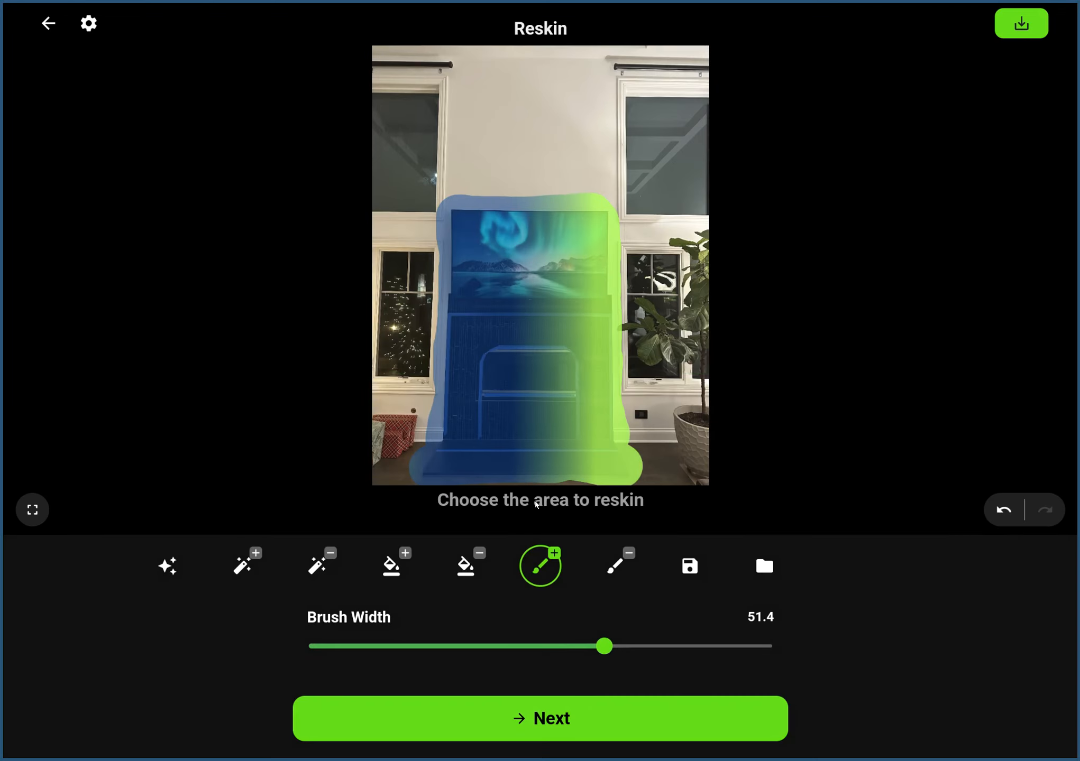
# Proceed with the masked area and enter "a beautiful fireplace" as the custom style description.
pyautogui.click(634, 721)
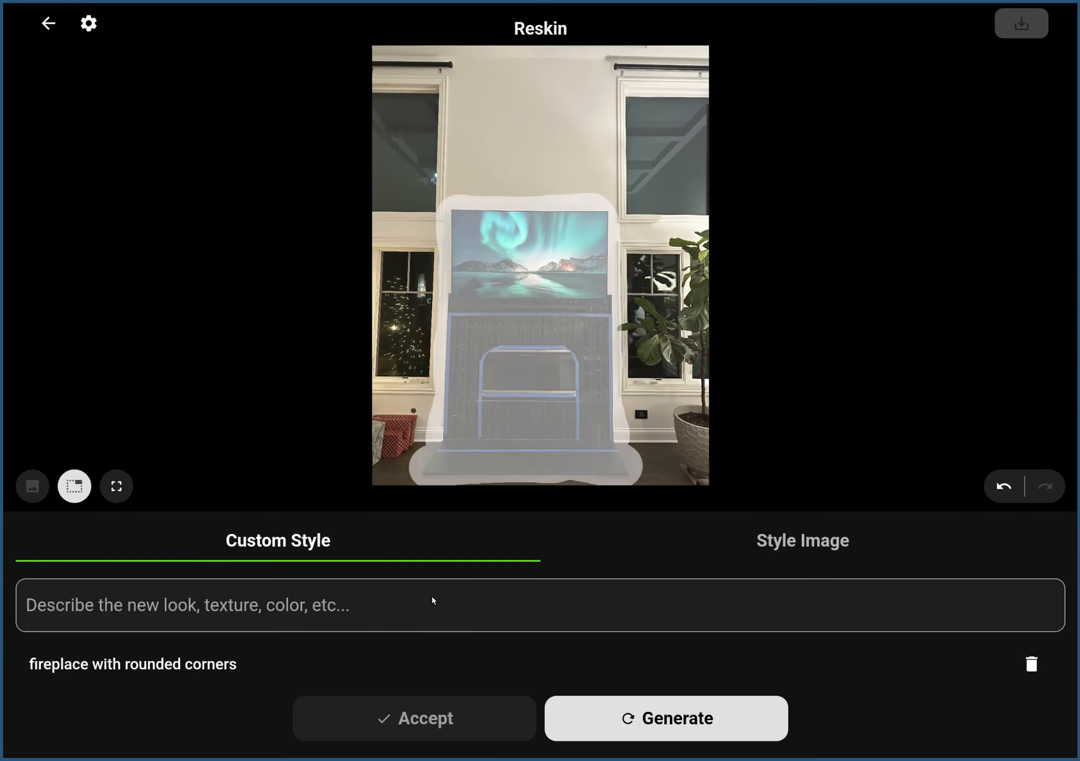
pyautogui.click(431, 597)
pyautogui.write('a beanu')
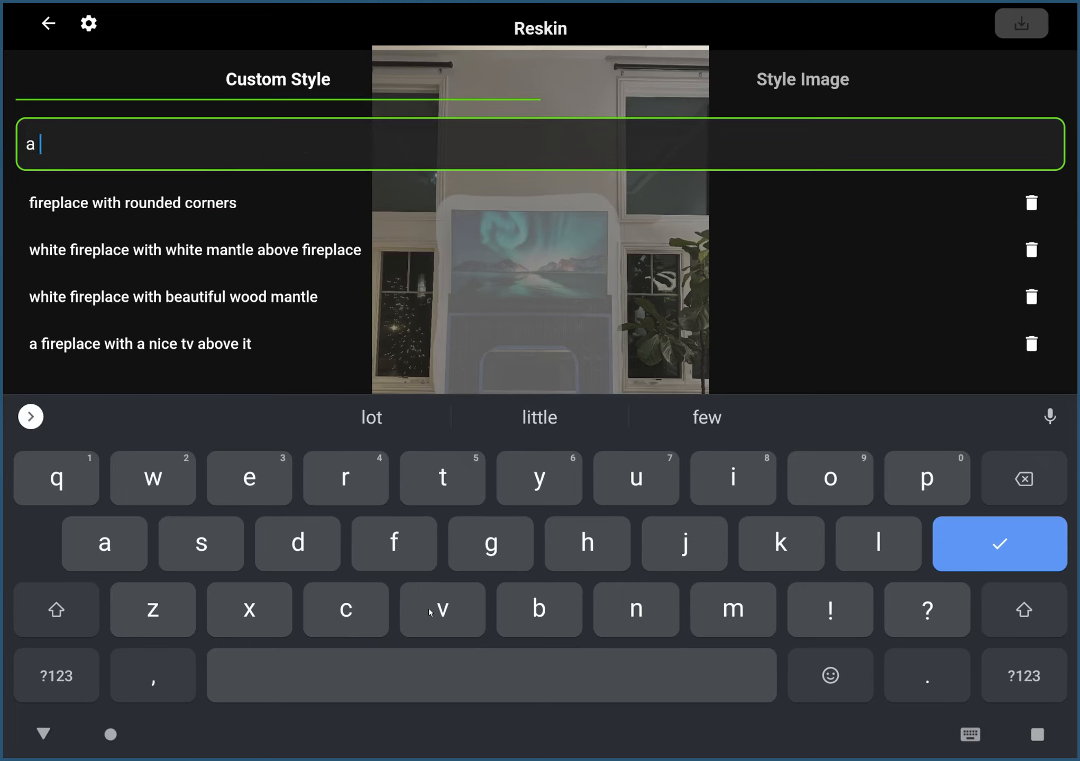
pyautogui.press('BackSpace')
pyautogui.press('BackSpace')
pyautogui.write('aa')
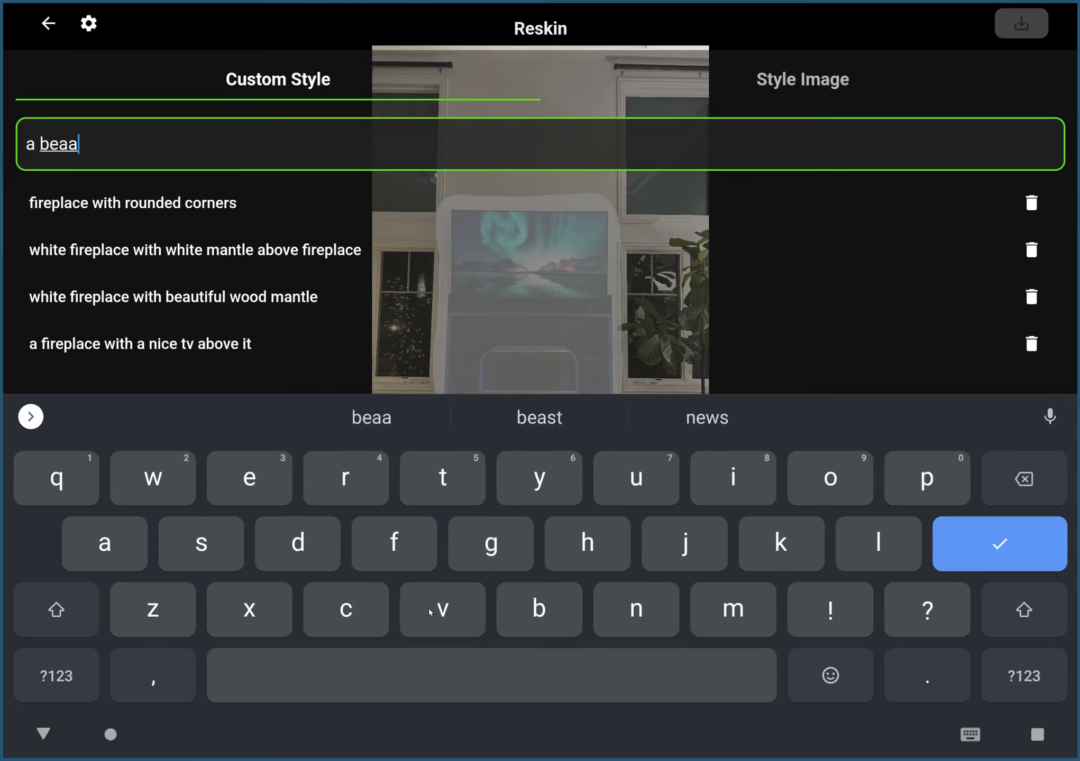
pyautogui.press('BackSpace')
pyautogui.write('utiful fireplace')
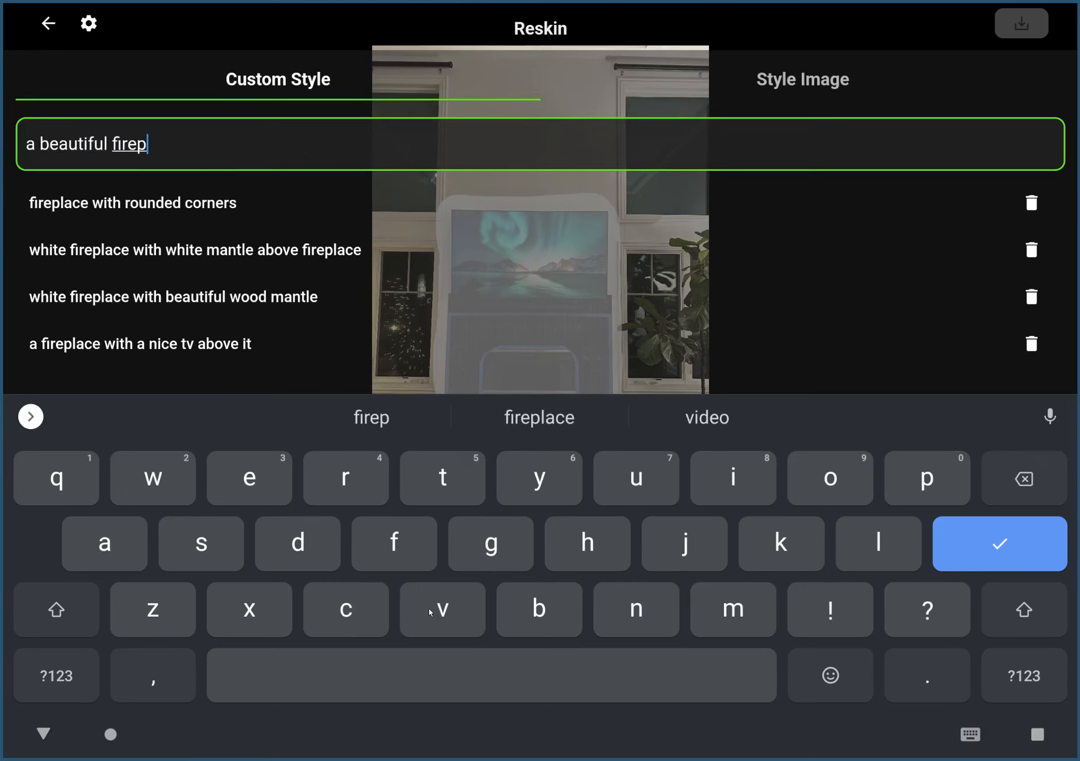
# Generate reskins from the description "a beautiful fireplace" and look through the three variations.
pyautogui.click(1038, 559)
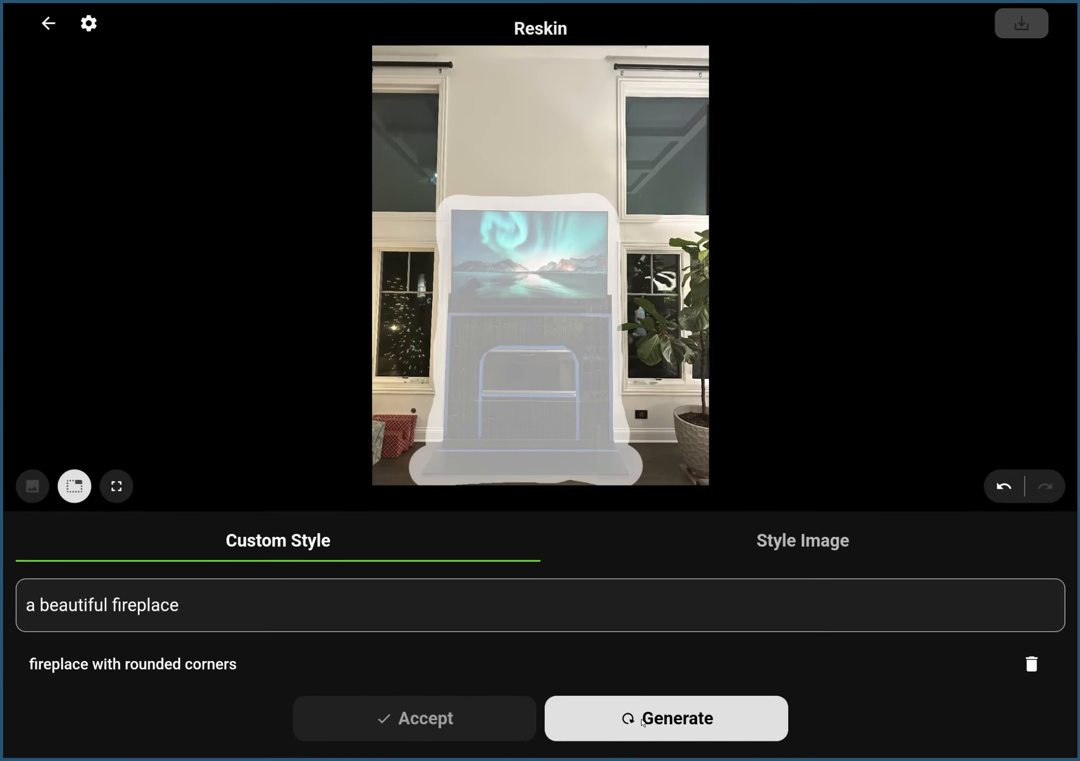
pyautogui.click(642, 720)
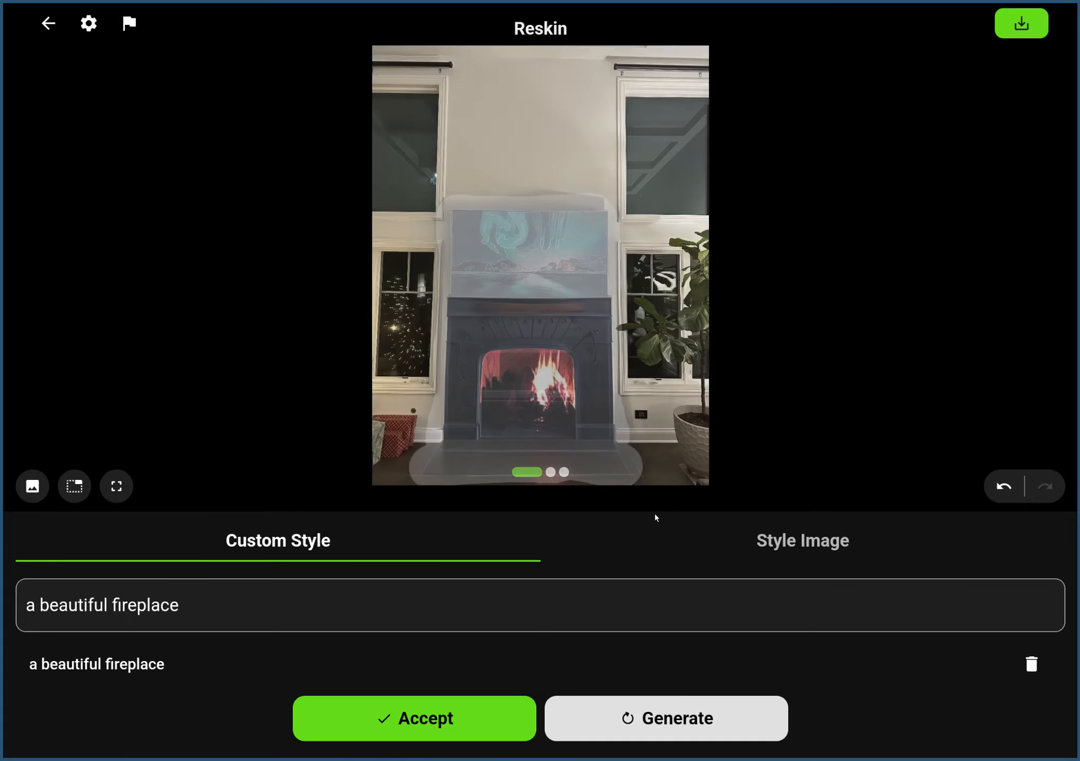
pyautogui.moveTo(566, 416); pyautogui.dragTo(516, 417)
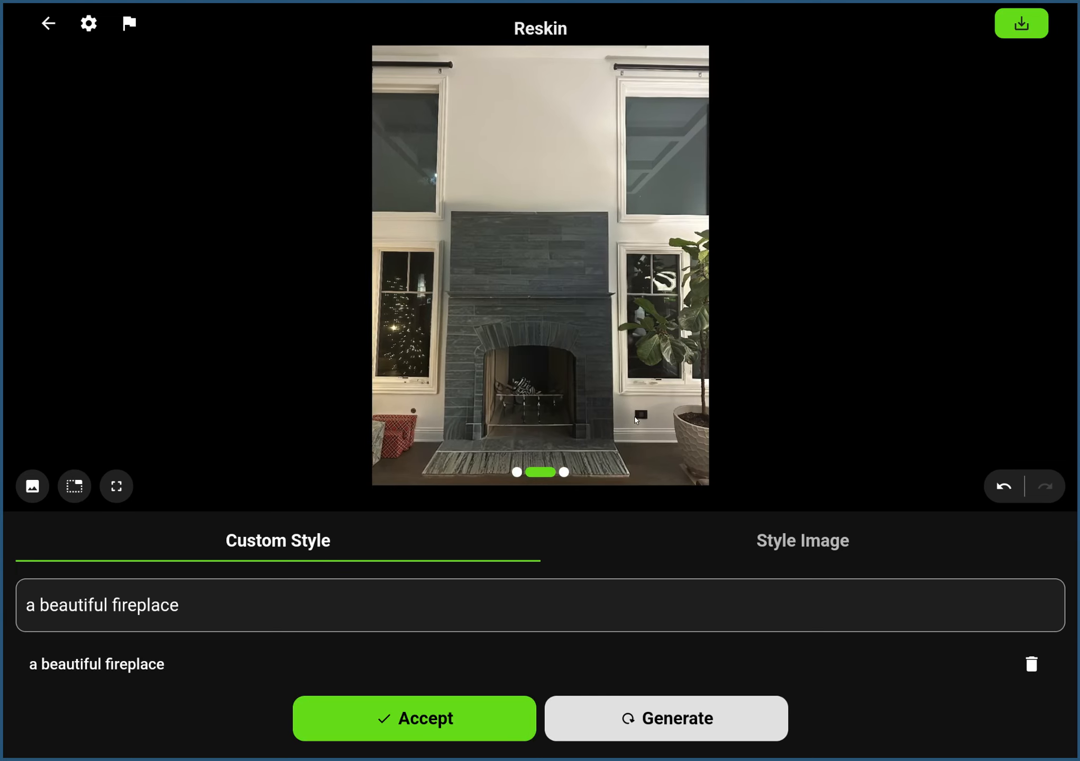
pyautogui.moveTo(587, 343); pyautogui.dragTo(532, 346)
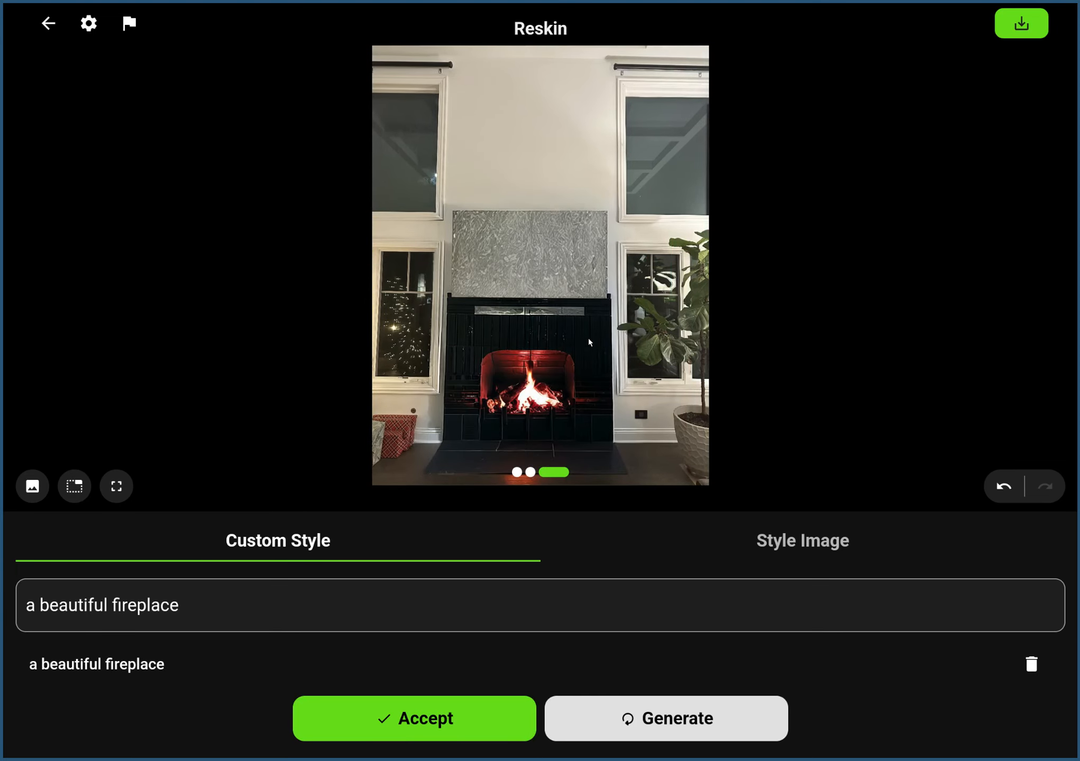
pyautogui.moveTo(571, 383); pyautogui.dragTo(729, 397)
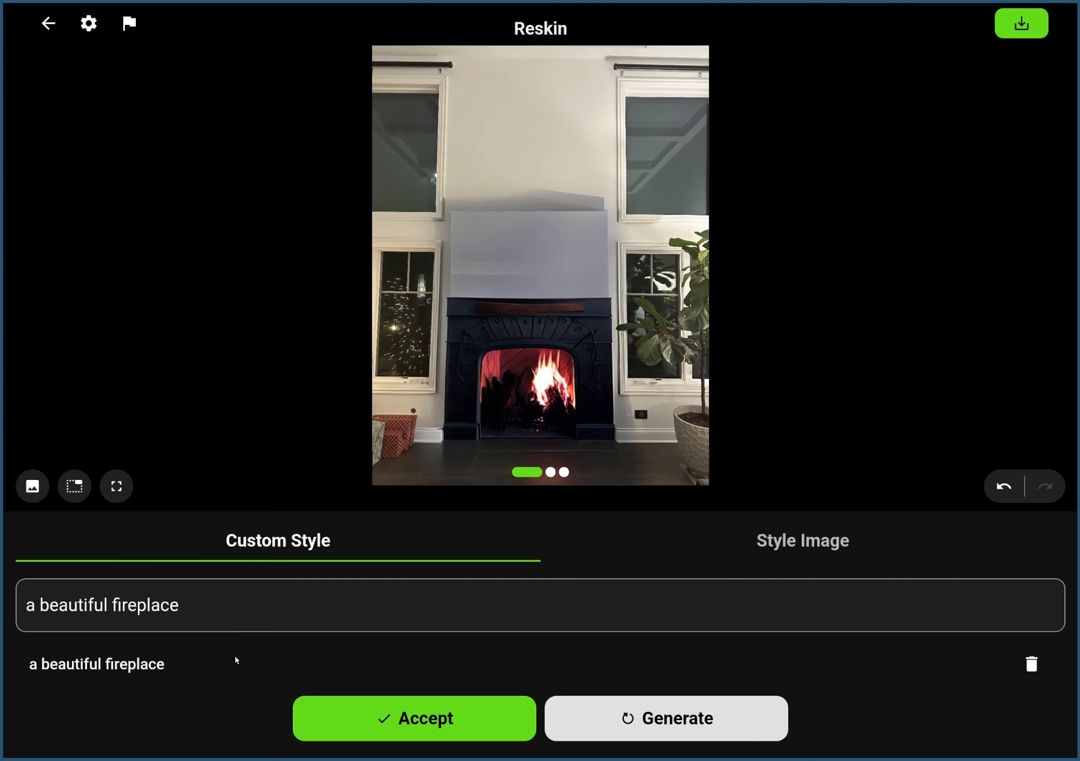
# Extend the custom style to "a beautiful fireplace with tv above it", generate new reskins and browse to the third variation.
pyautogui.click(289, 608)
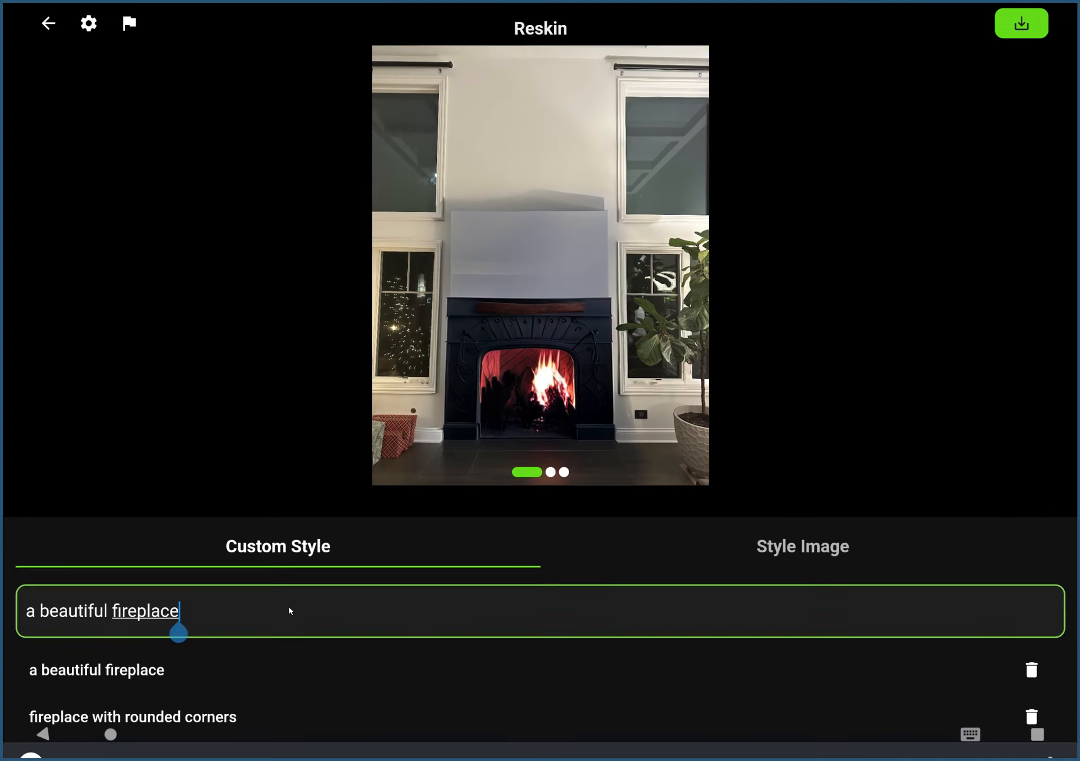
pyautogui.write('with tv above it')
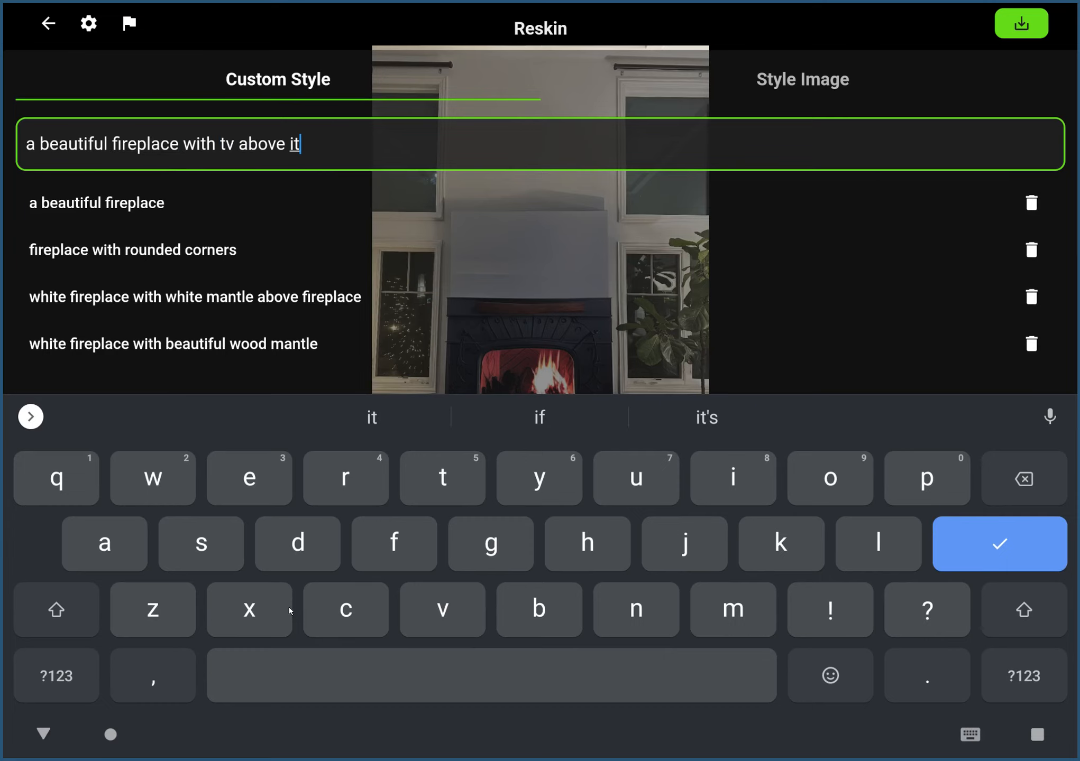
pyautogui.click(1044, 555)
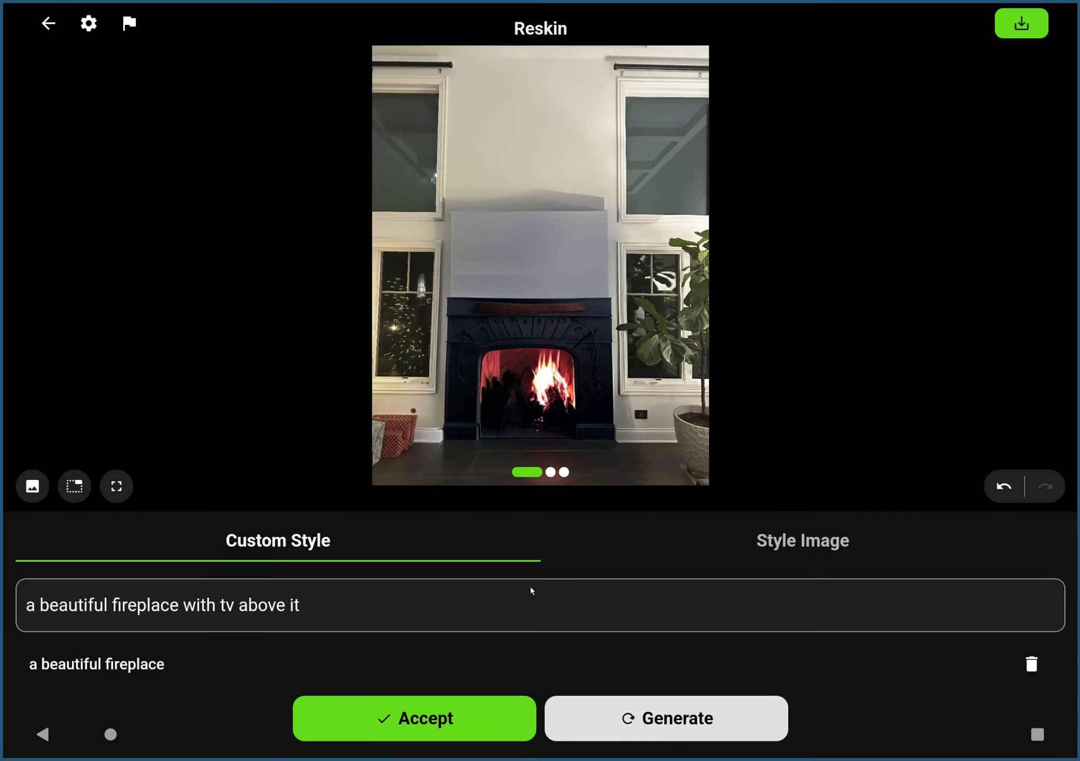
pyautogui.click(696, 730)
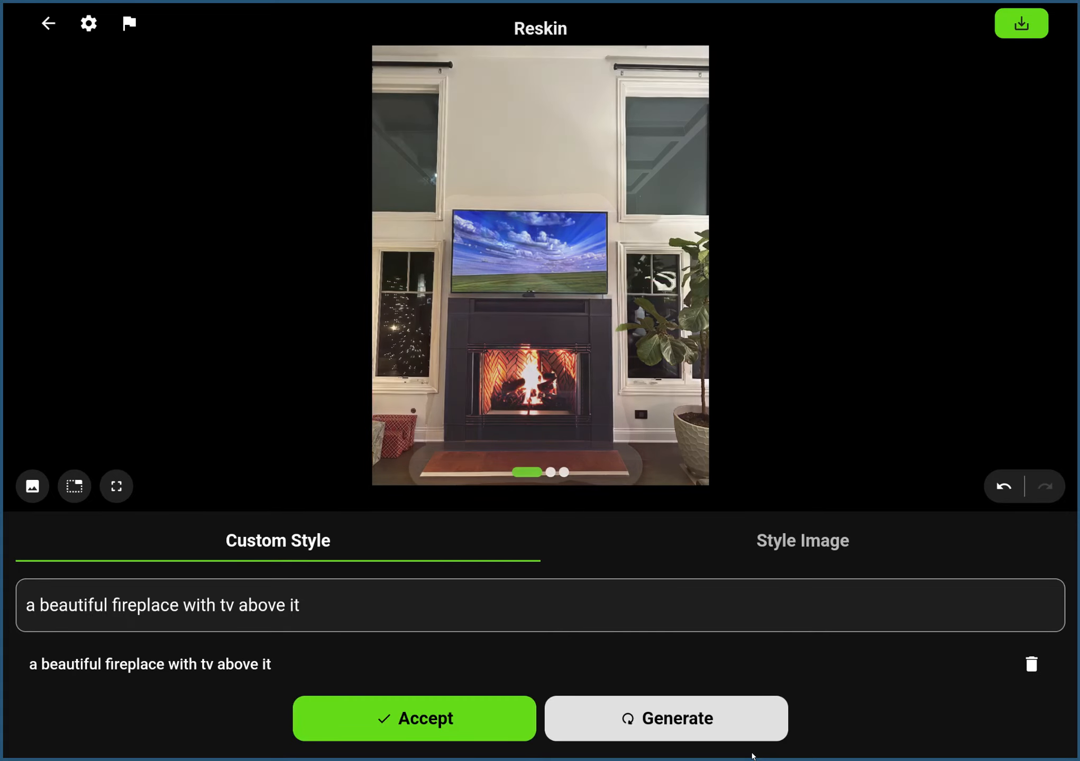
pyautogui.moveTo(585, 381); pyautogui.dragTo(494, 364)
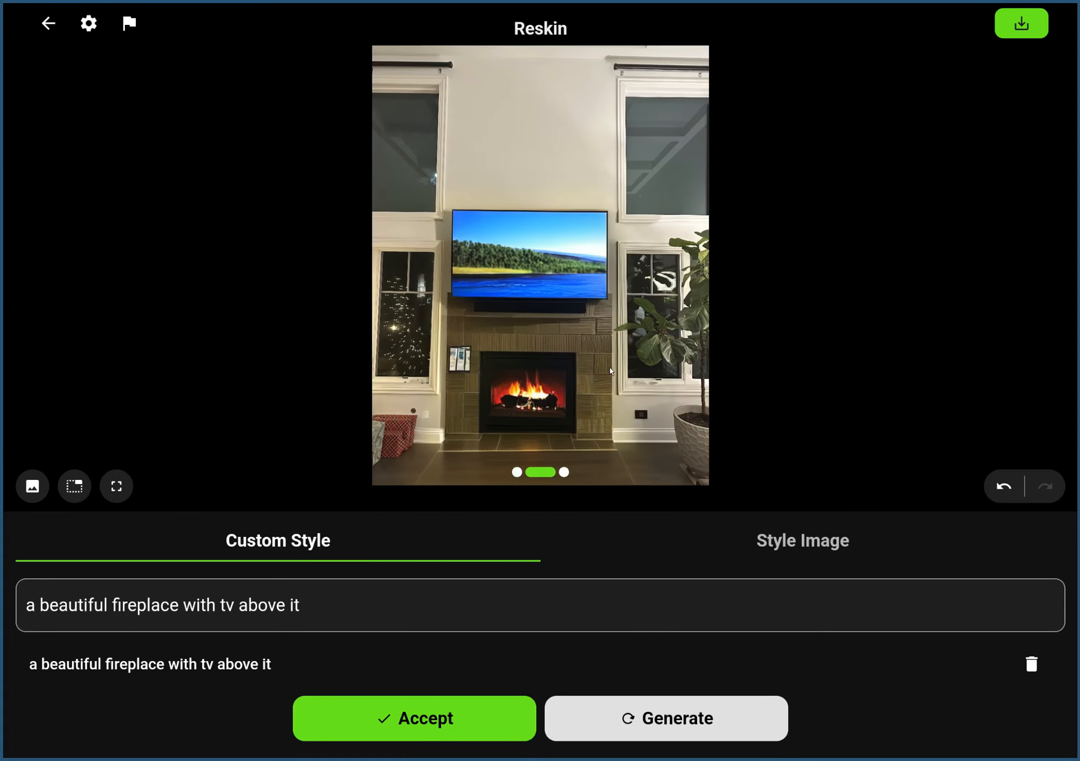
pyautogui.moveTo(610, 369); pyautogui.dragTo(508, 286)
pyautogui.moveTo(475, 239); pyautogui.dragTo(586, 249)
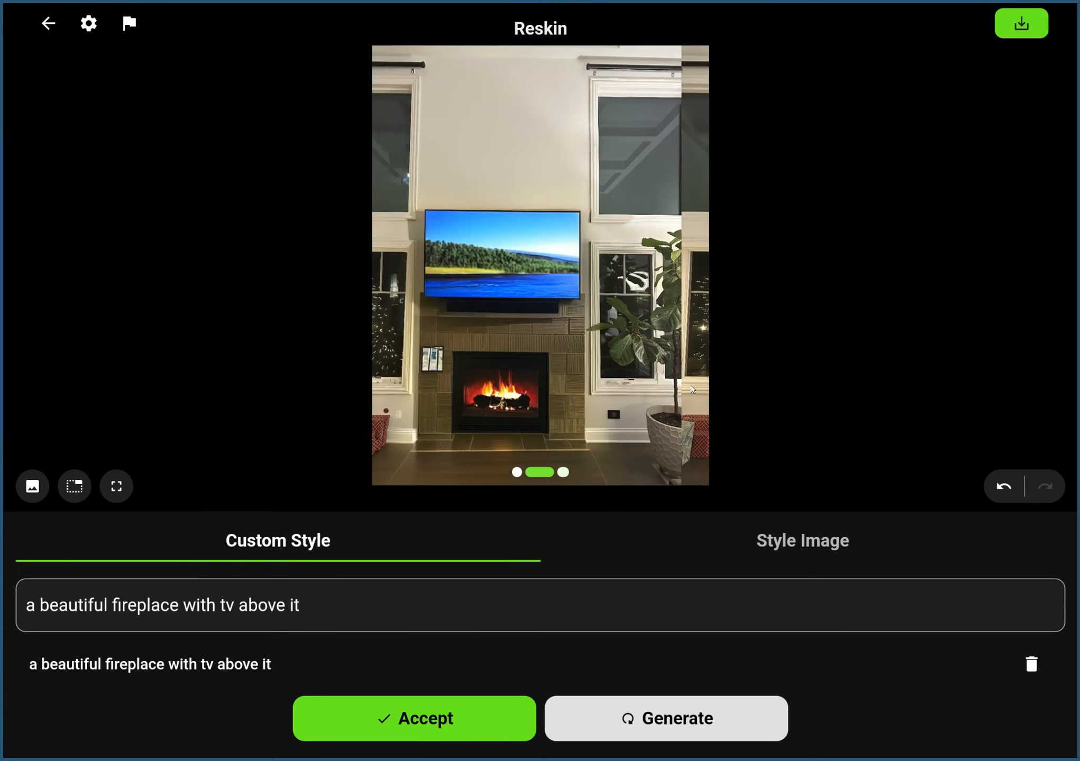
pyautogui.moveTo(503, 378)
pyautogui.mouseDown()
pyautogui.moveTo(639, 392)
pyautogui.moveTo(523, 375)
pyautogui.mouseUp()
pyautogui.moveTo(624, 365); pyautogui.dragTo(529, 341)
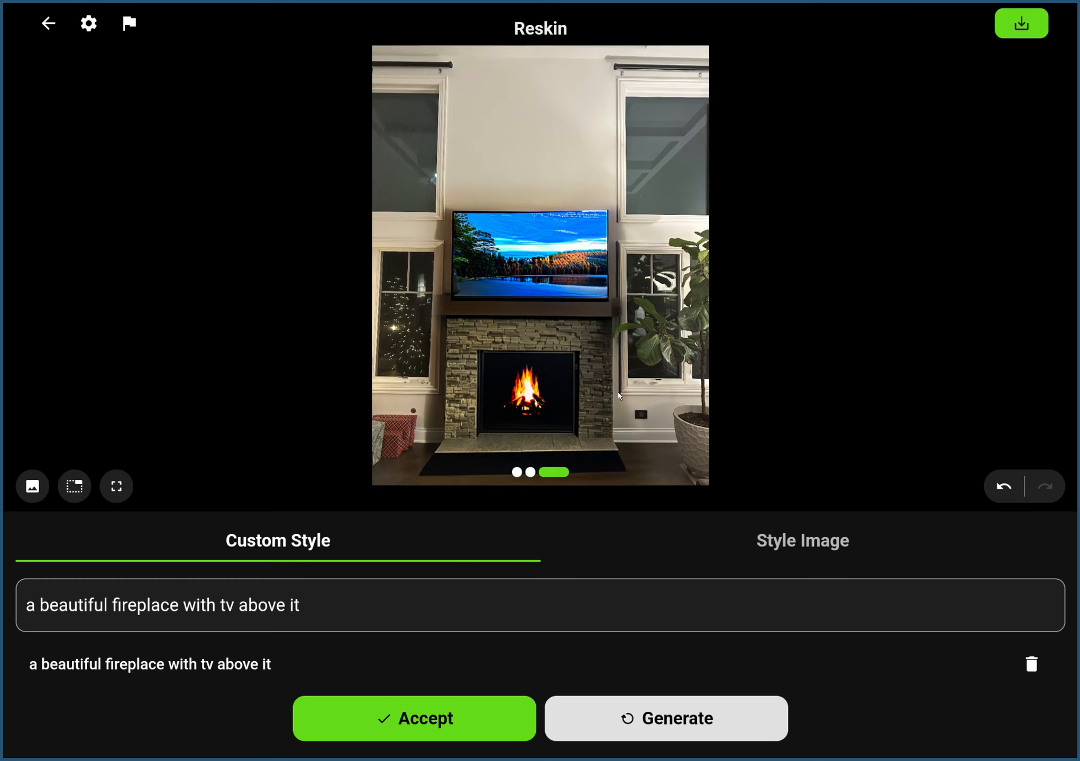
# Choose the stored photo of the beige fireplace with the sunset TV above it as the style image.
pyautogui.click(787, 550)
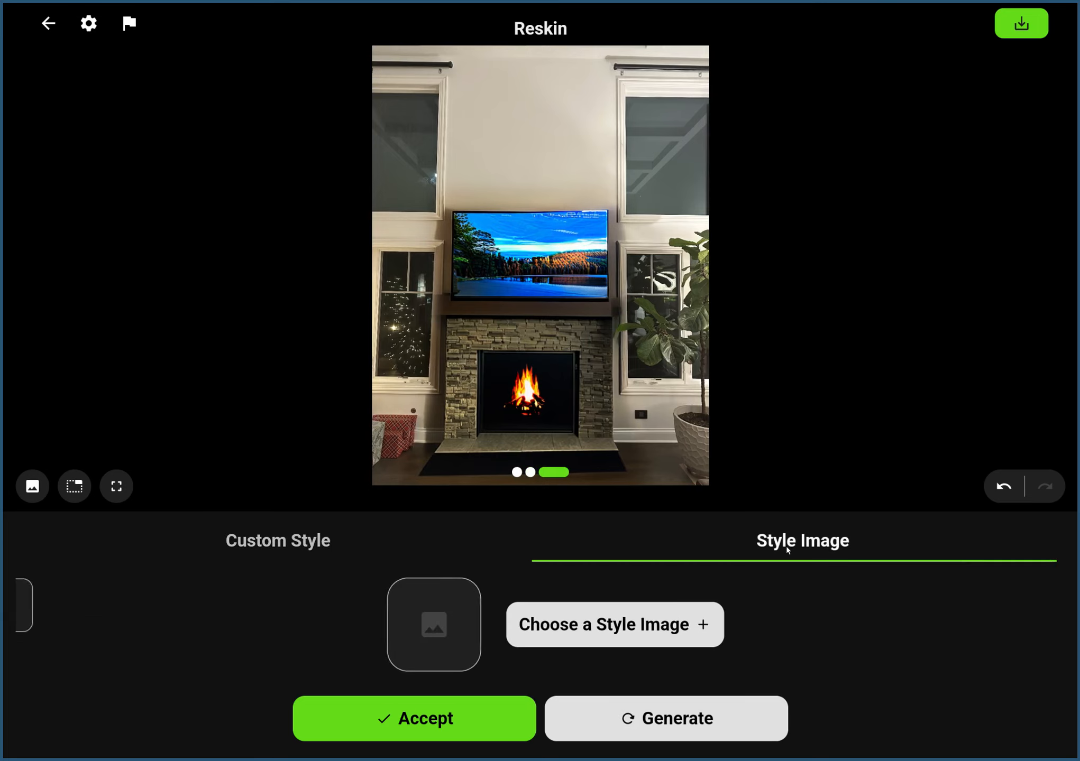
pyautogui.click(659, 626)
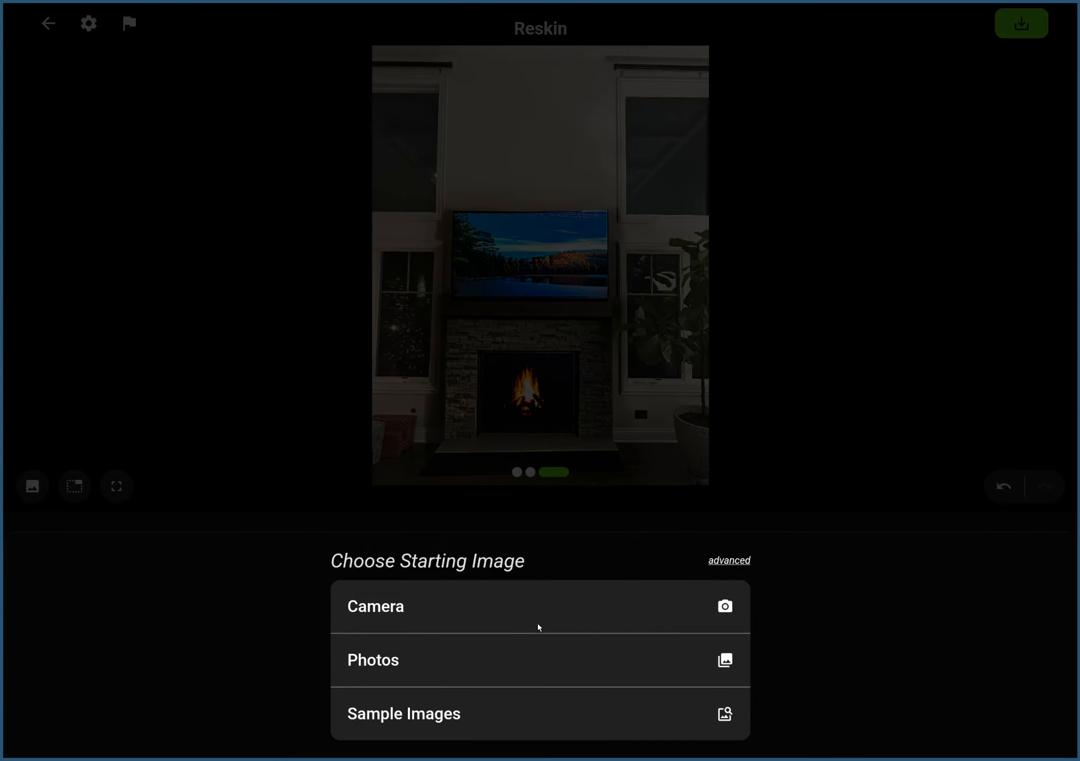
pyautogui.click(519, 721)
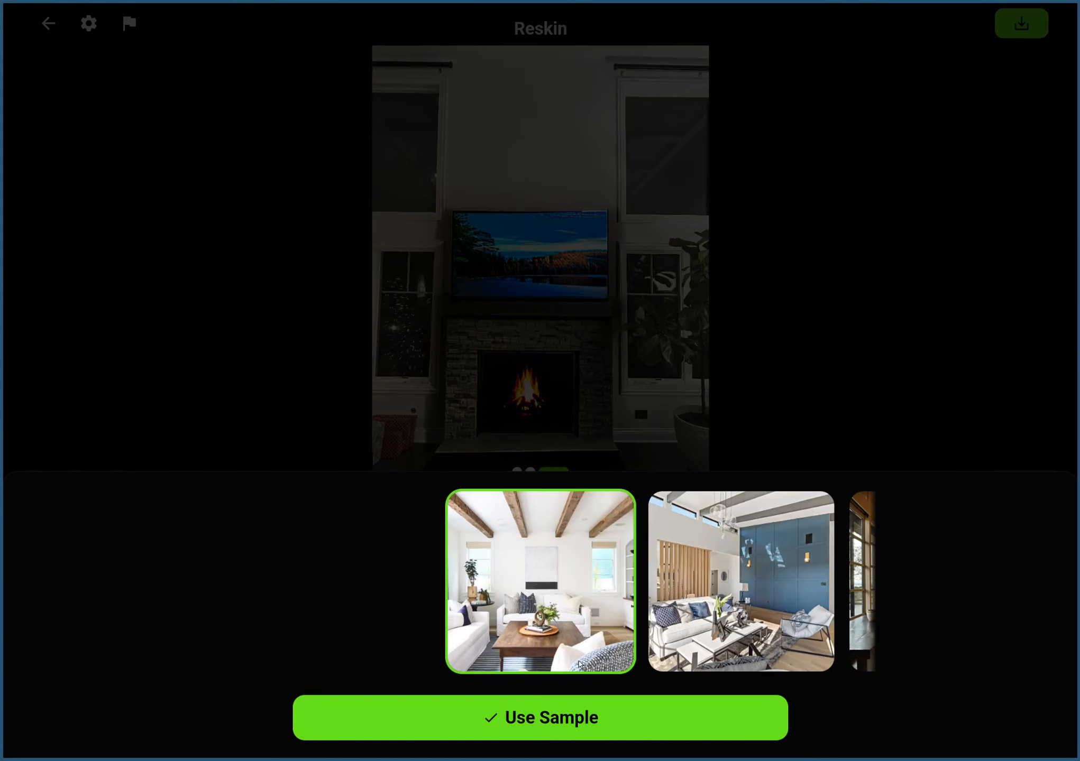
pyautogui.click(414, 369)
pyautogui.click(602, 622)
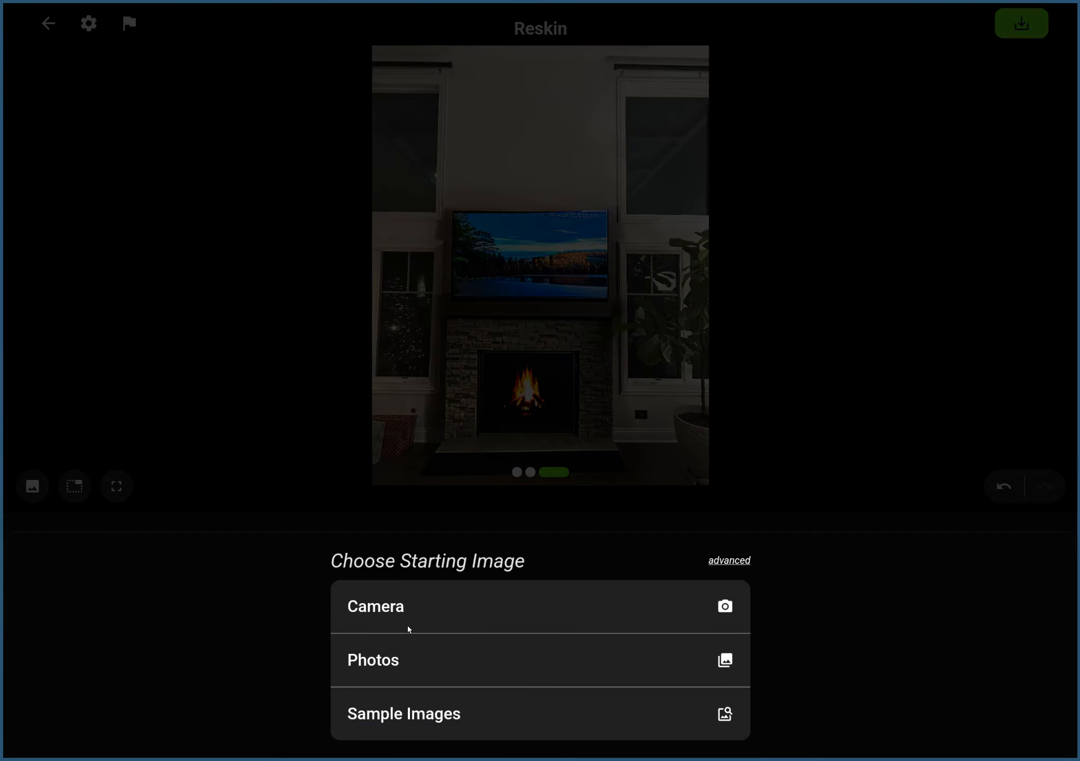
pyautogui.click(404, 658)
pyautogui.click(400, 235)
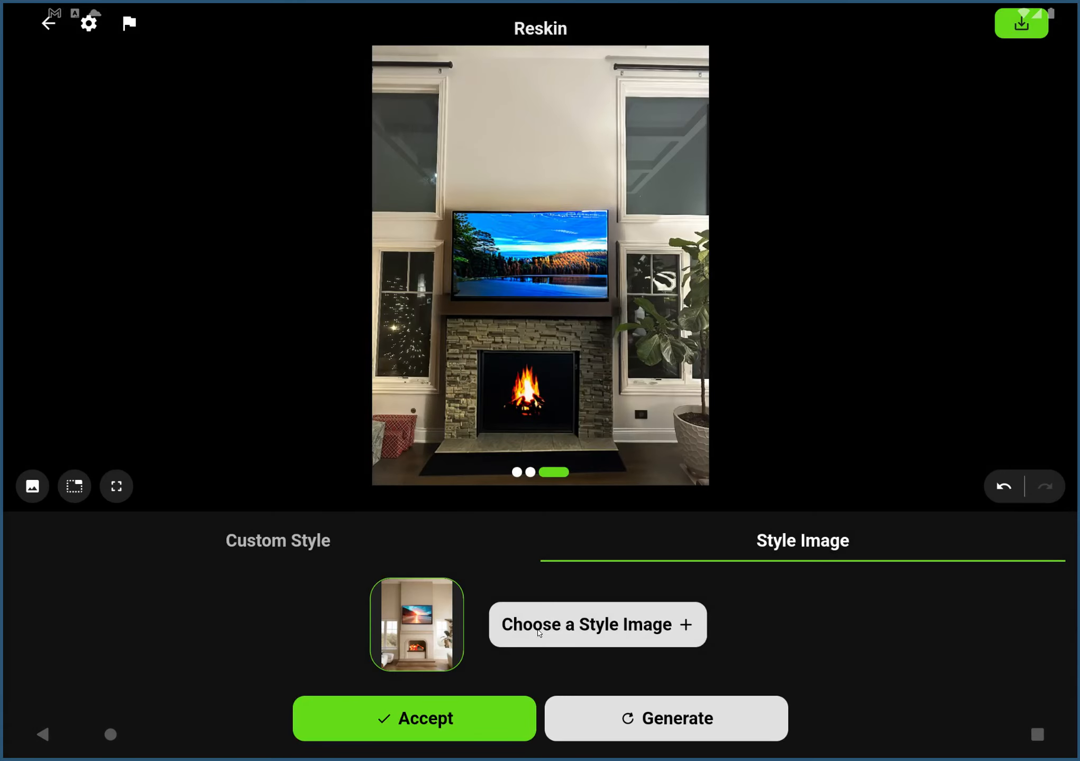
pyautogui.click(453, 634)
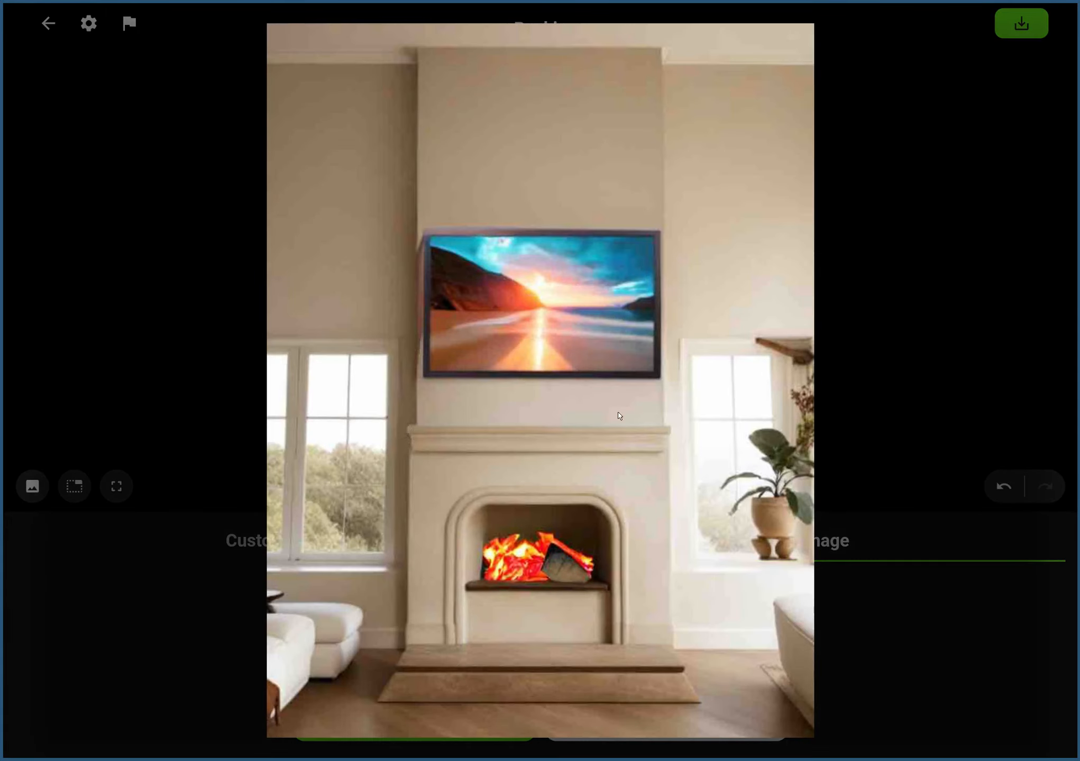
pyautogui.click(110, 285)
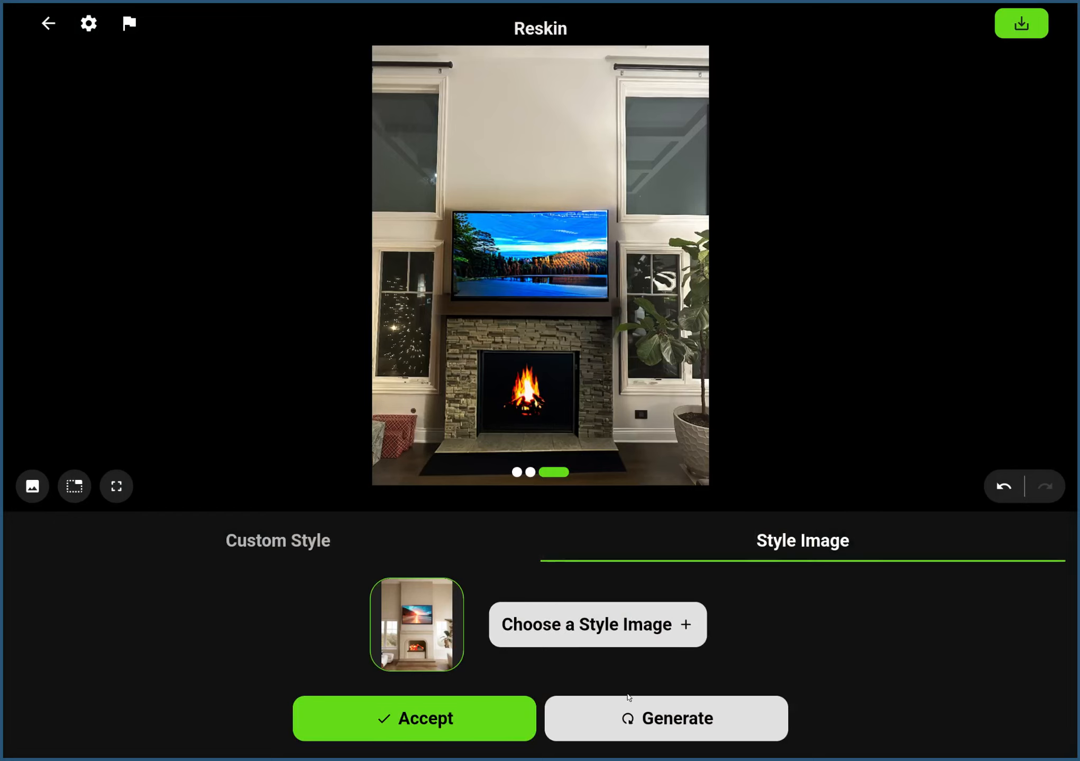
# Generate reskins from the chosen style image and browse to the second variation.
pyautogui.click(643, 721)
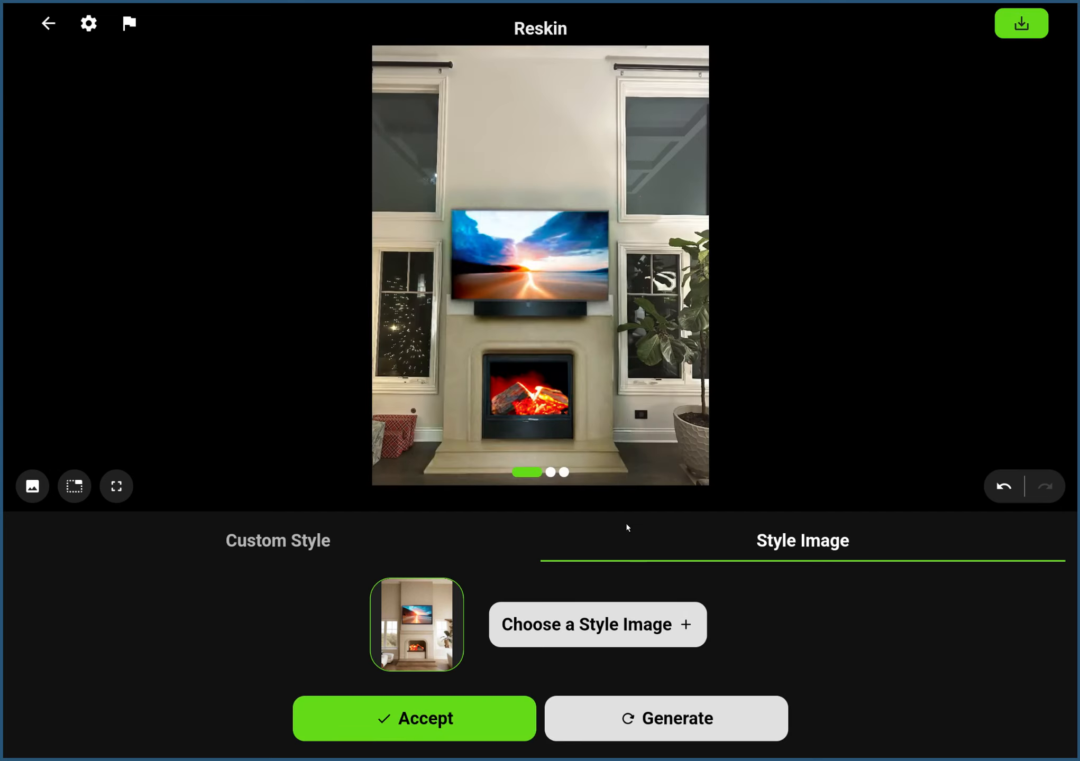
pyautogui.moveTo(518, 383); pyautogui.dragTo(441, 378)
pyautogui.moveTo(510, 365); pyautogui.dragTo(478, 365)
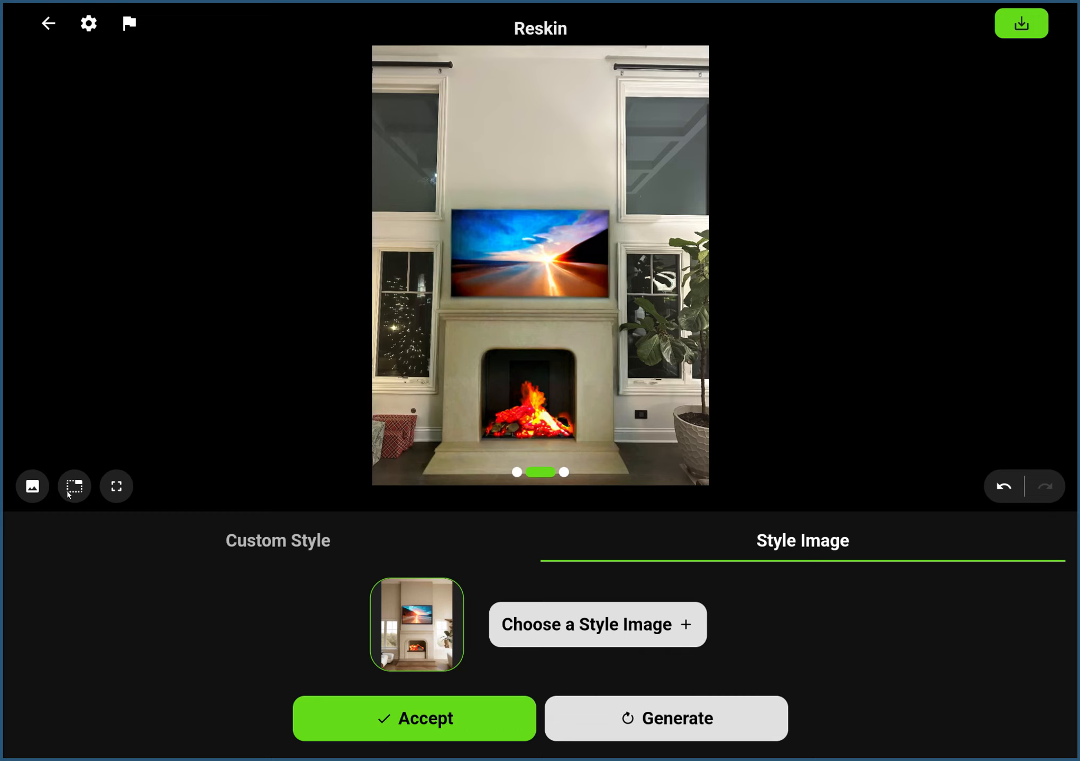
# Compare the second variation with the original photo and the masked area, and return to the first variation.
pyautogui.click(33, 487)
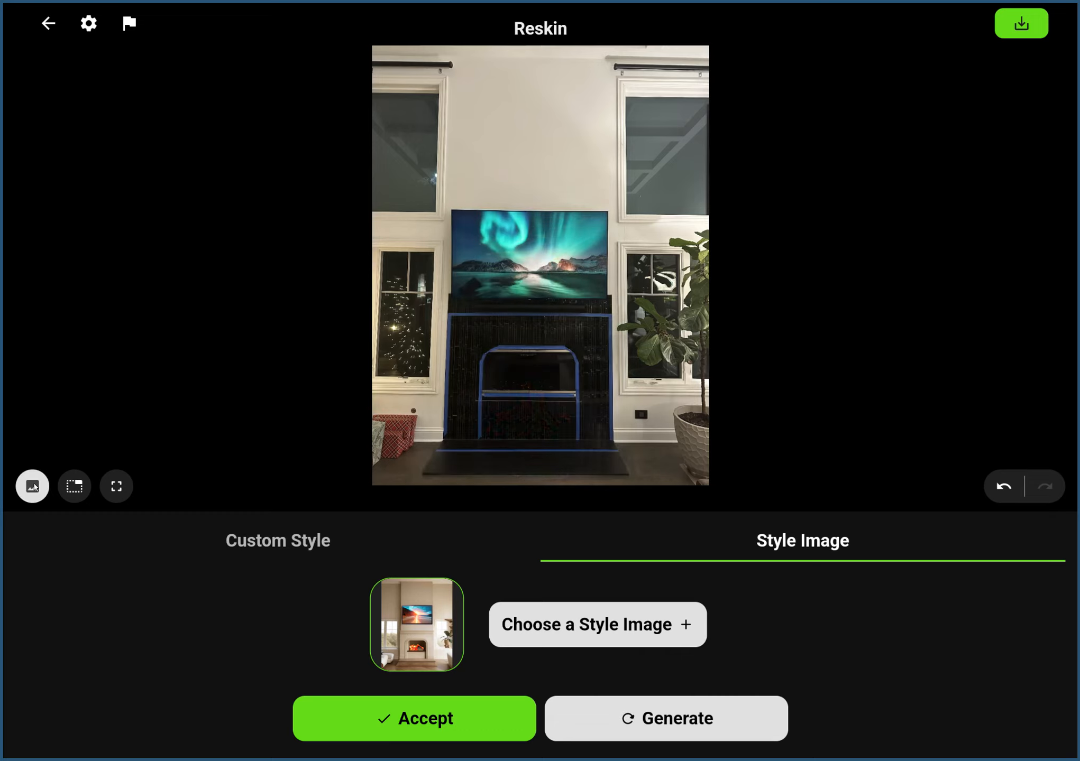
pyautogui.click(32, 486)
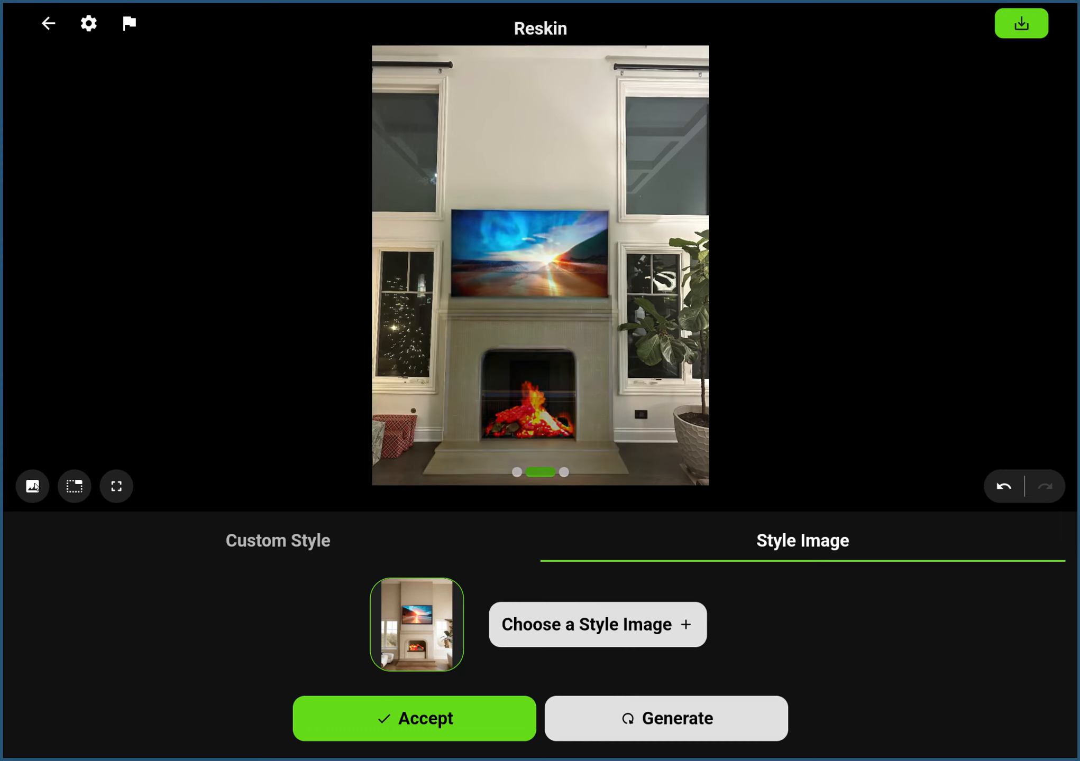
pyautogui.click(32, 487)
pyautogui.click(33, 487)
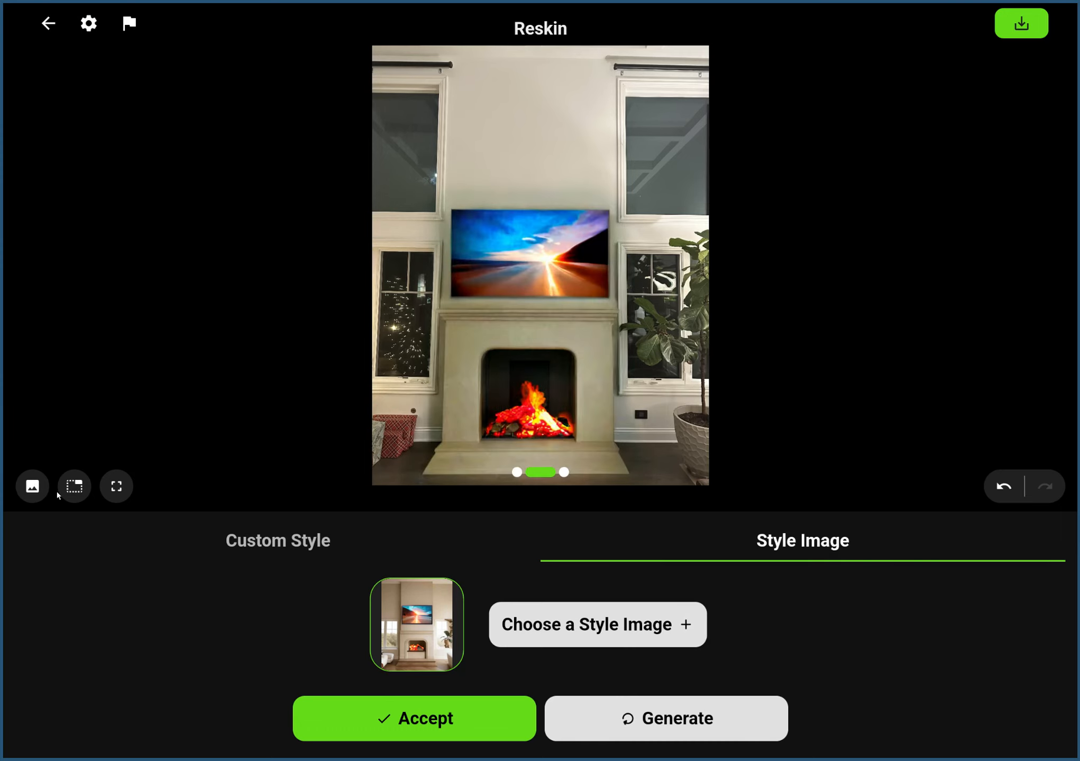
pyautogui.click(76, 492)
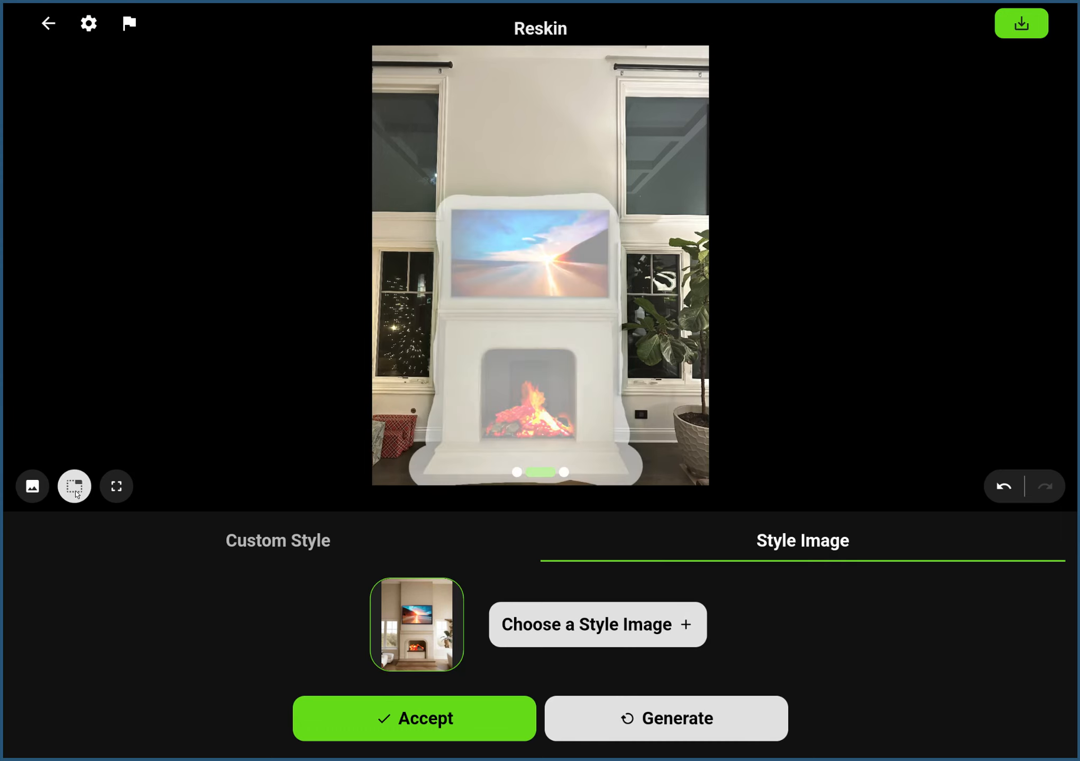
pyautogui.click(33, 486)
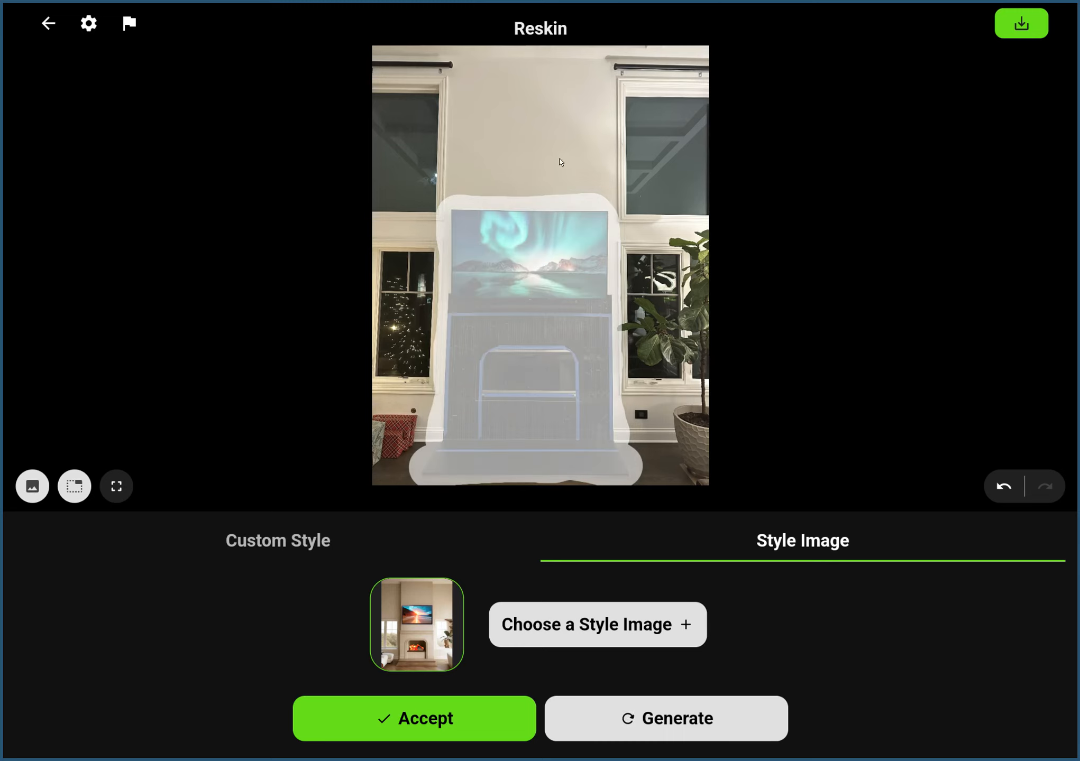
pyautogui.click(38, 487)
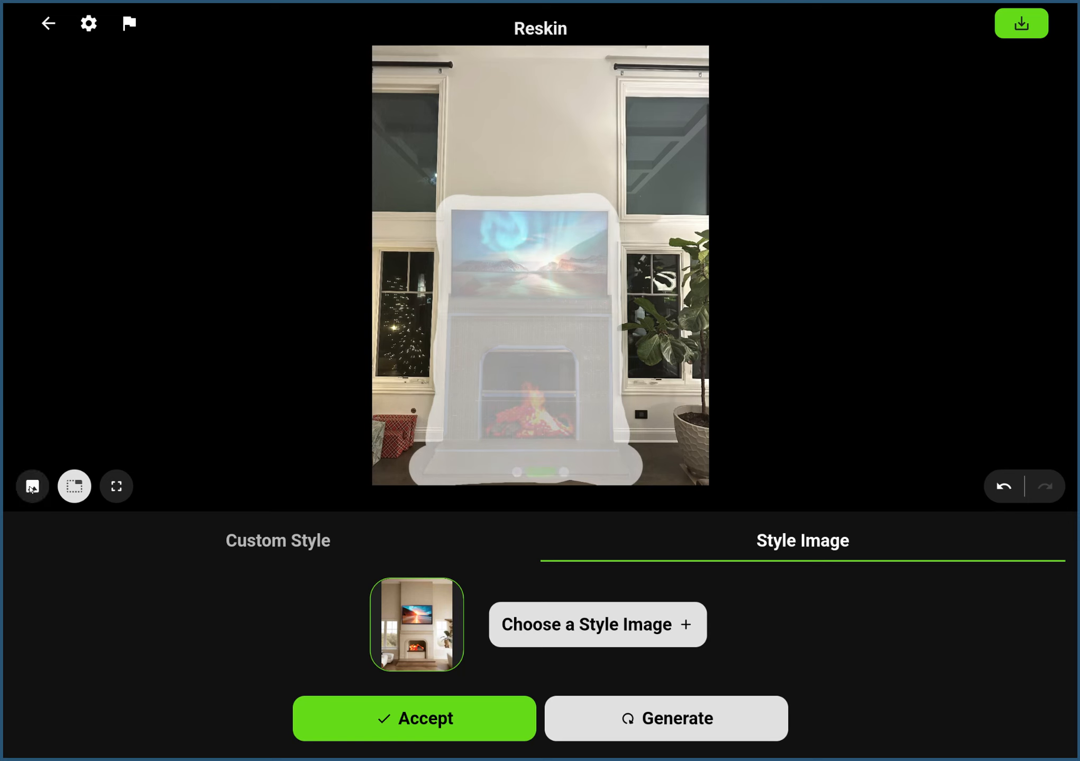
pyautogui.click(73, 491)
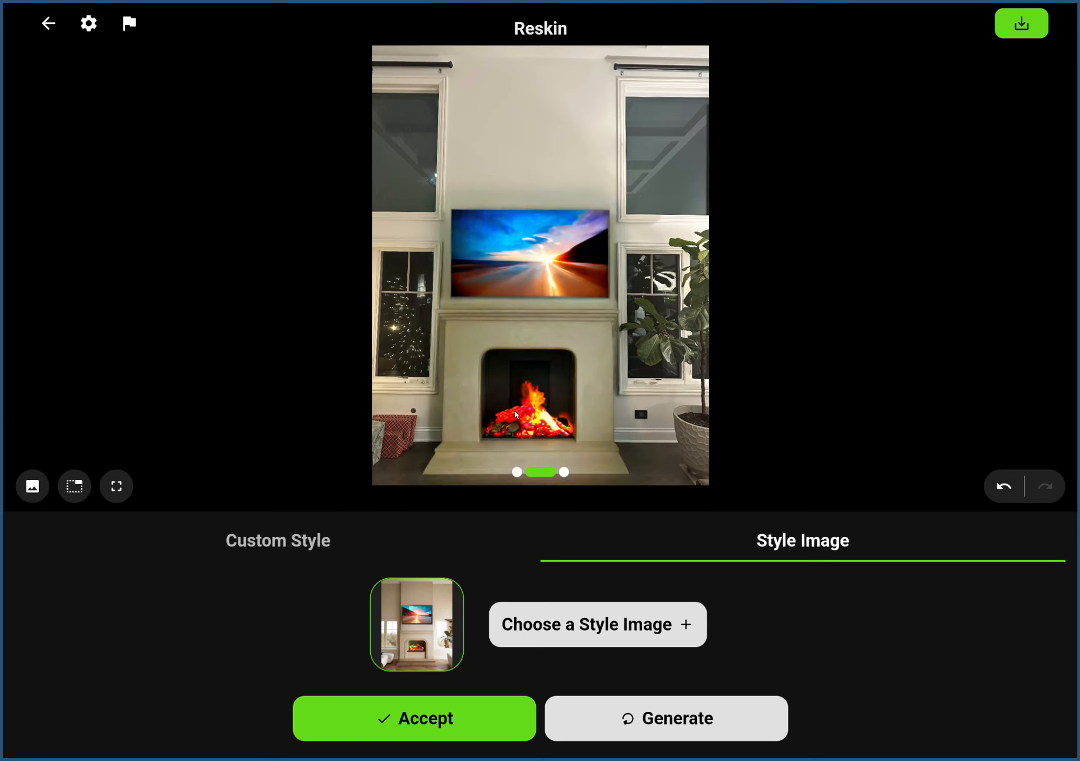
pyautogui.moveTo(516, 414); pyautogui.dragTo(573, 384)
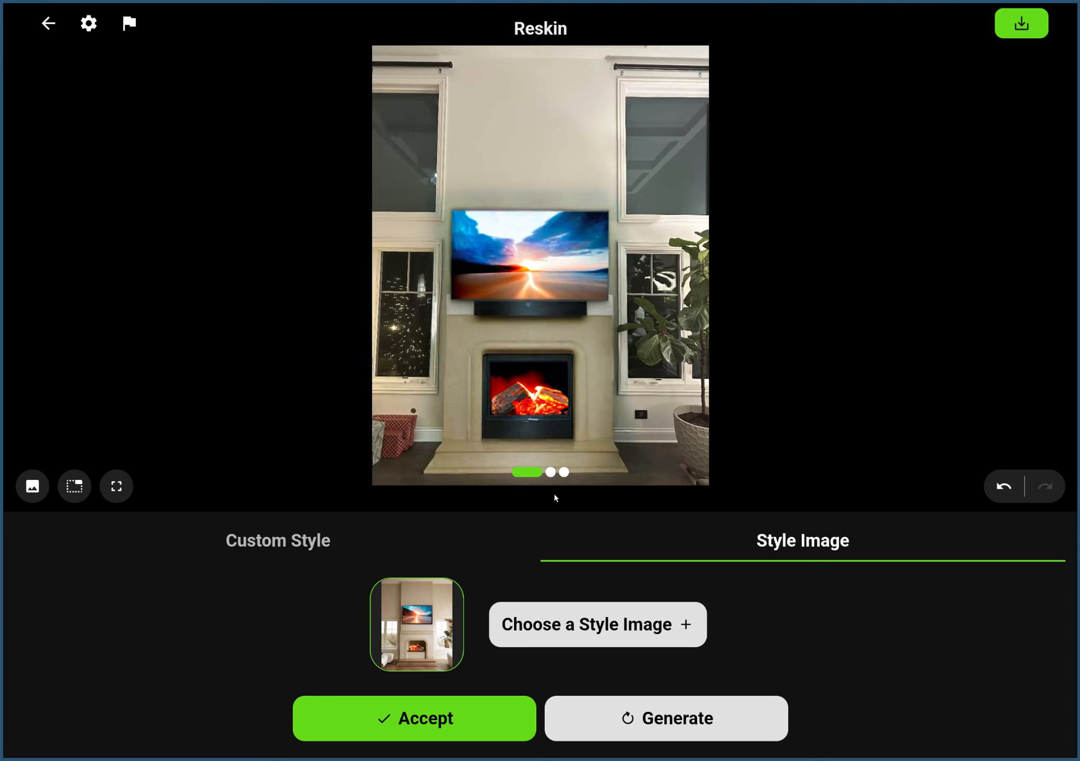
# Generate two more sets of reskins from the style image and compare the last set's third variation with the preceding set.
pyautogui.click(649, 728)
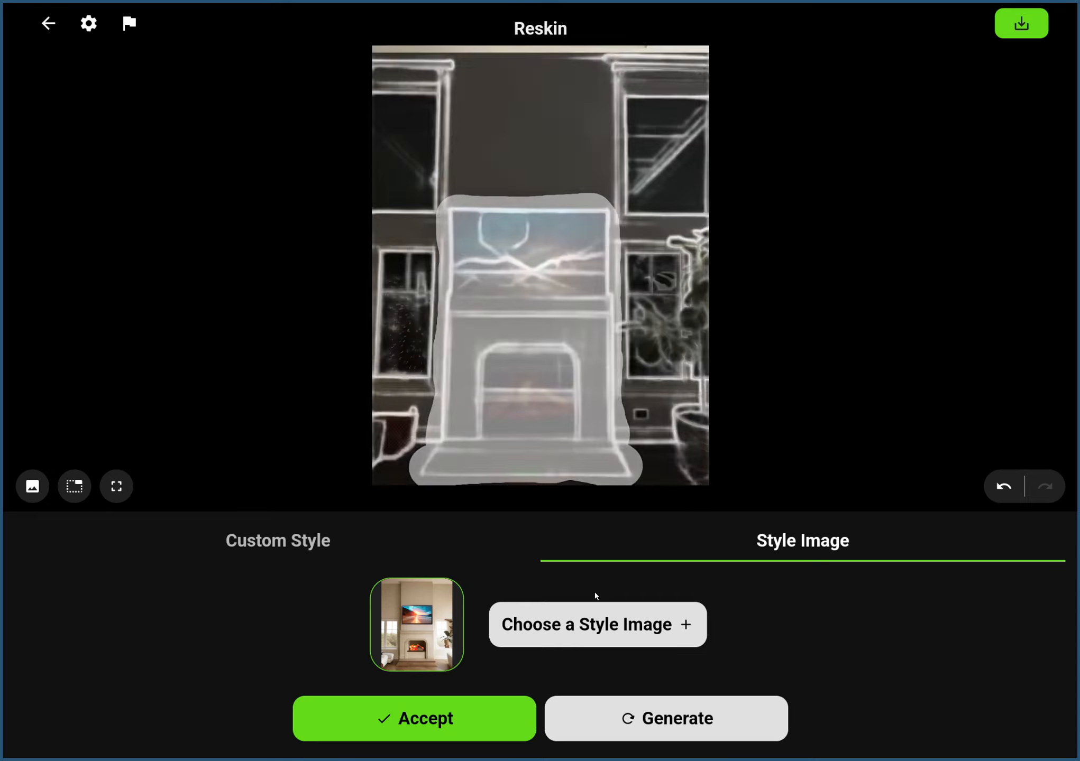
pyautogui.moveTo(571, 376); pyautogui.dragTo(608, 364)
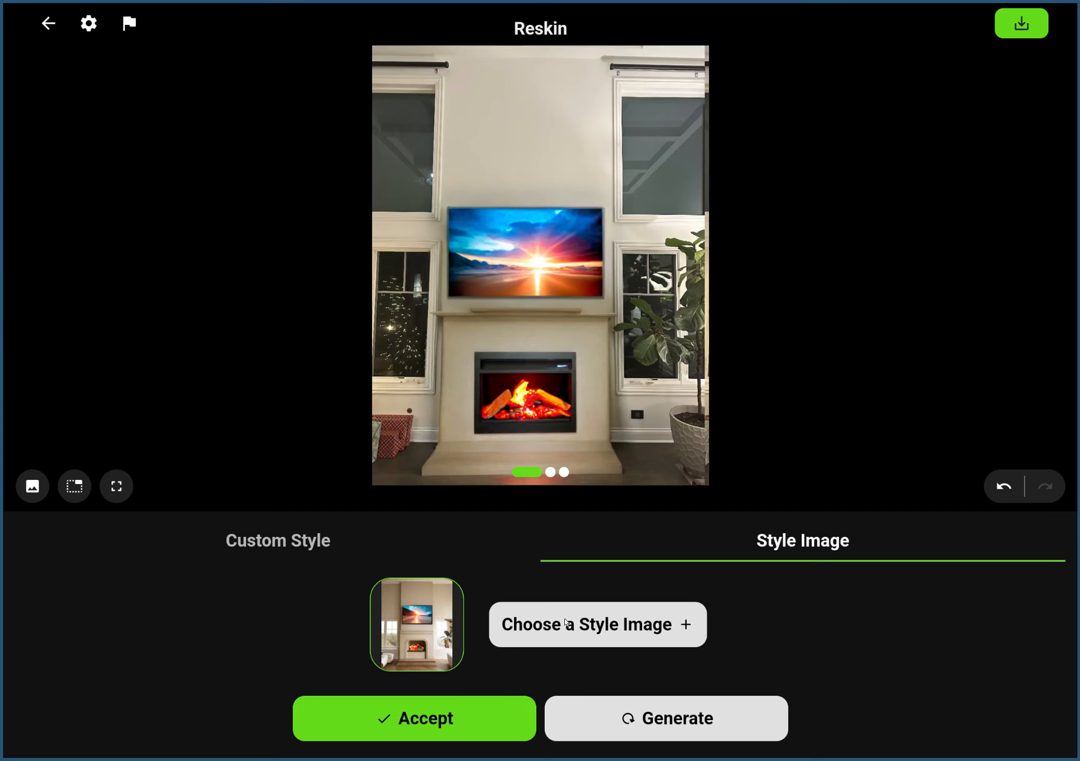
pyautogui.click(655, 729)
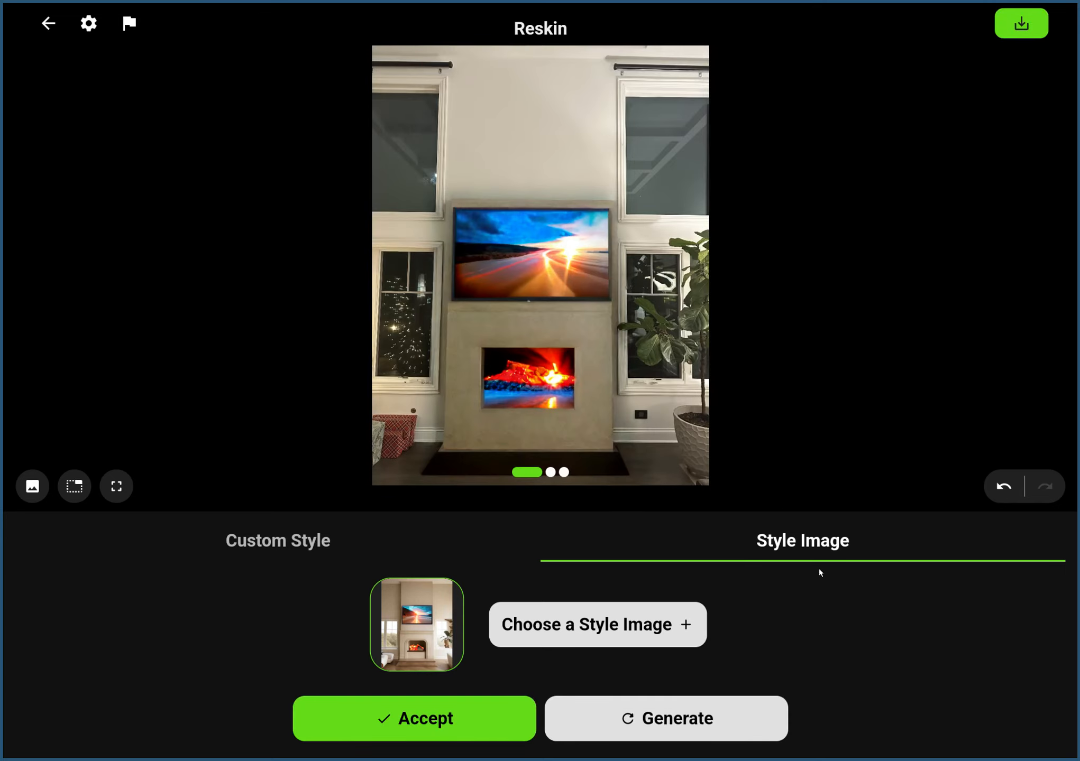
pyautogui.moveTo(643, 428); pyautogui.dragTo(494, 401)
pyautogui.moveTo(587, 394); pyautogui.dragTo(351, 357)
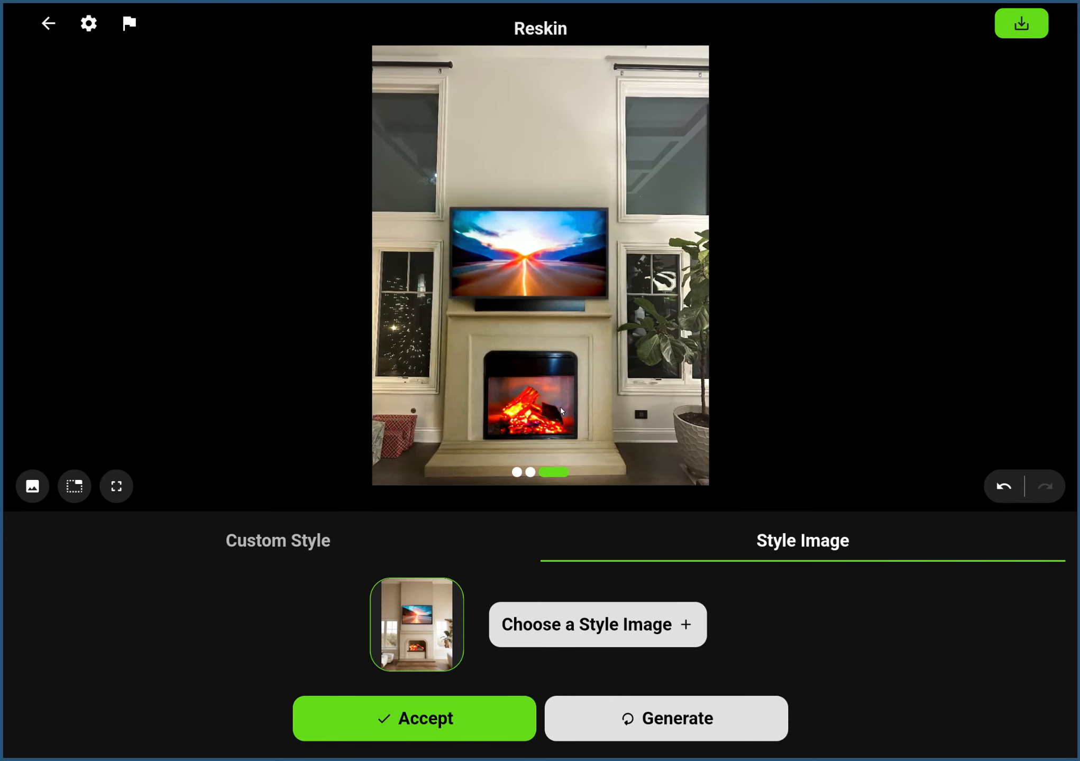
pyautogui.click(1004, 488)
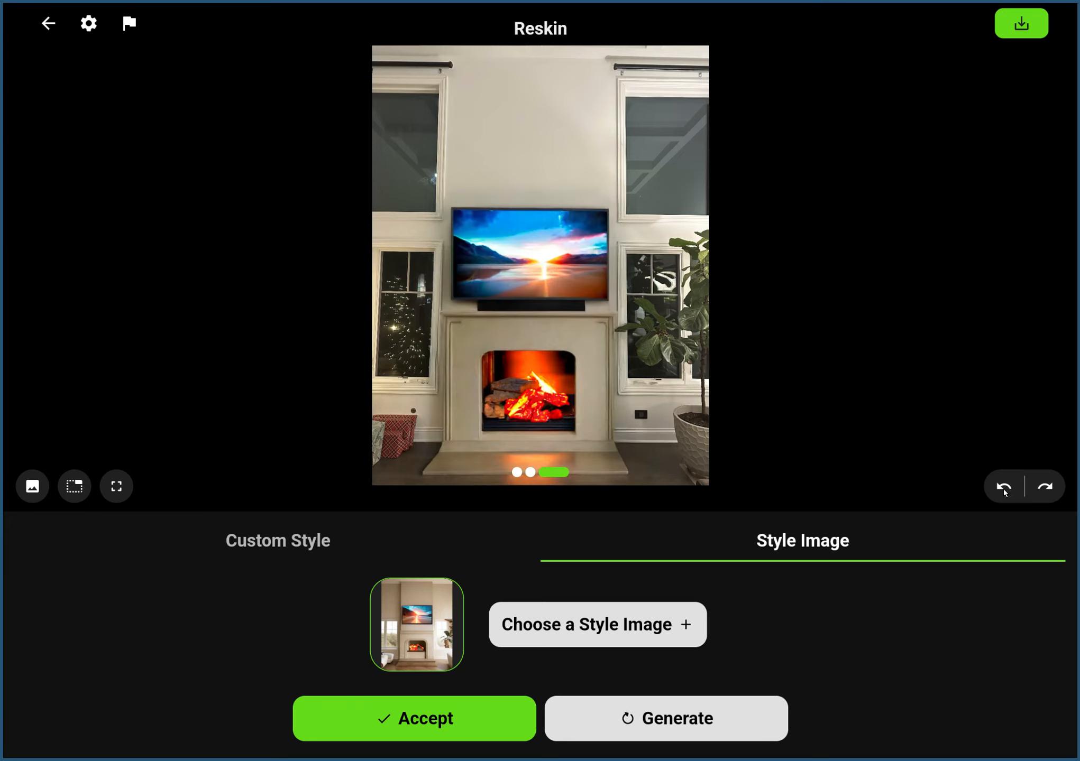
pyautogui.click(1043, 488)
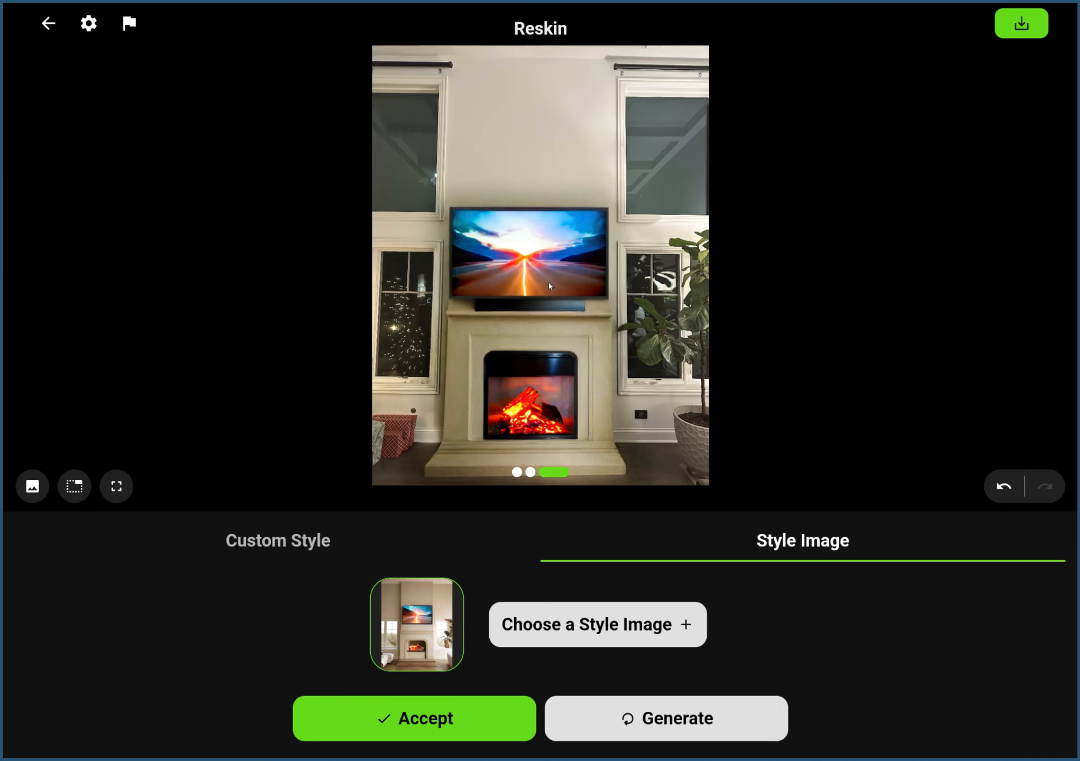
# Accept the third reskin variation and start the Remove tool on the resulting living room image.
pyautogui.click(436, 726)
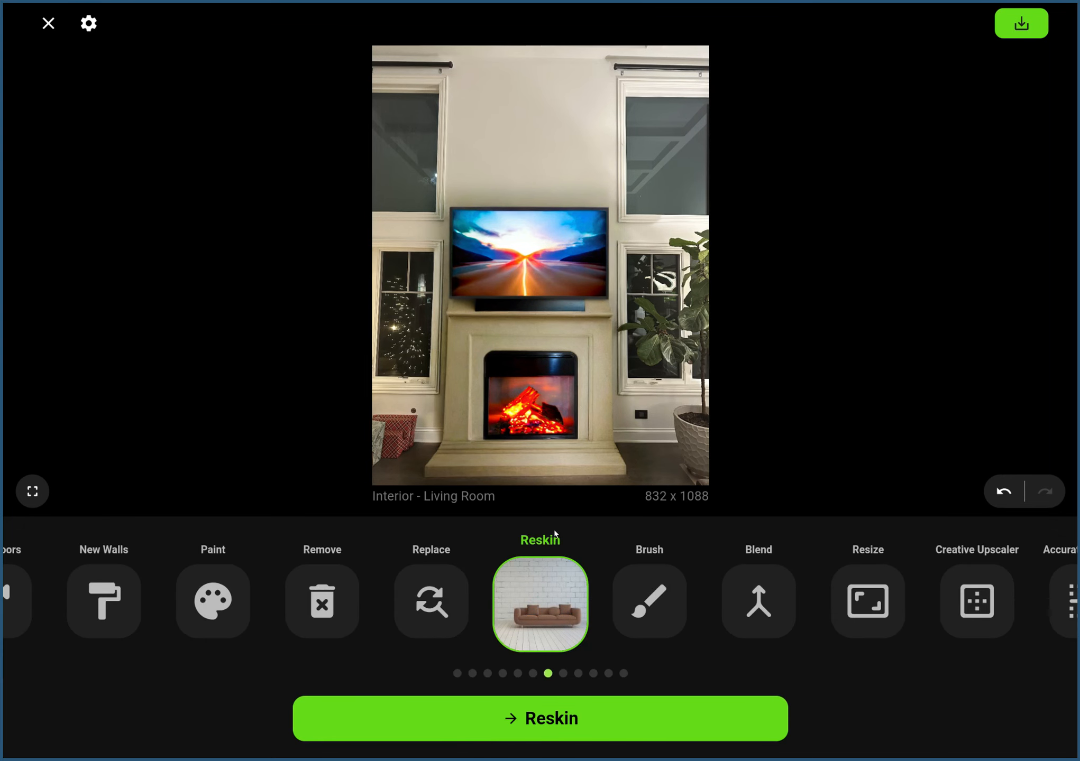
pyautogui.click(430, 603)
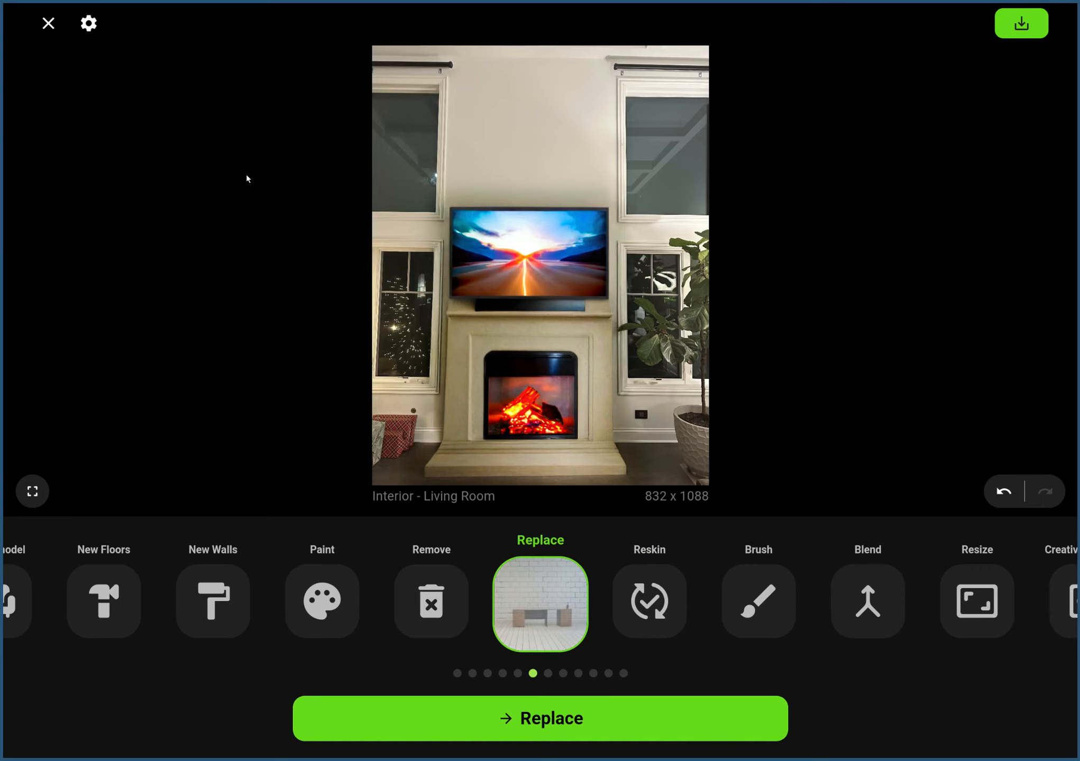
pyautogui.click(443, 597)
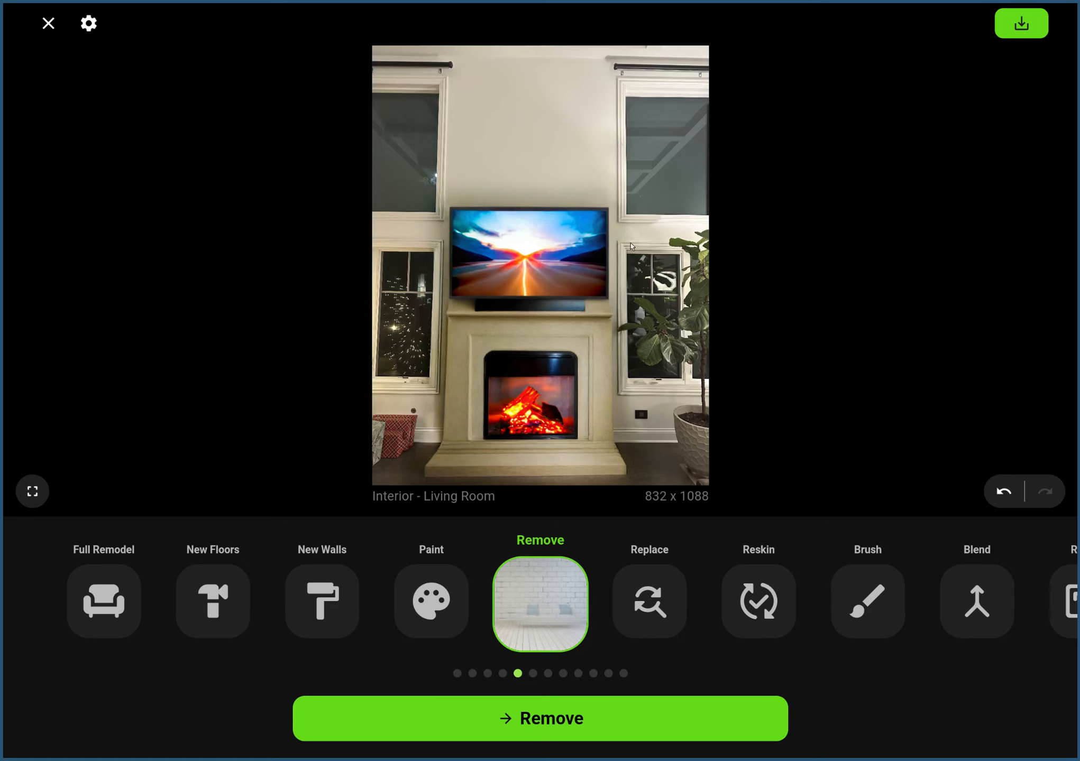
pyautogui.click(626, 721)
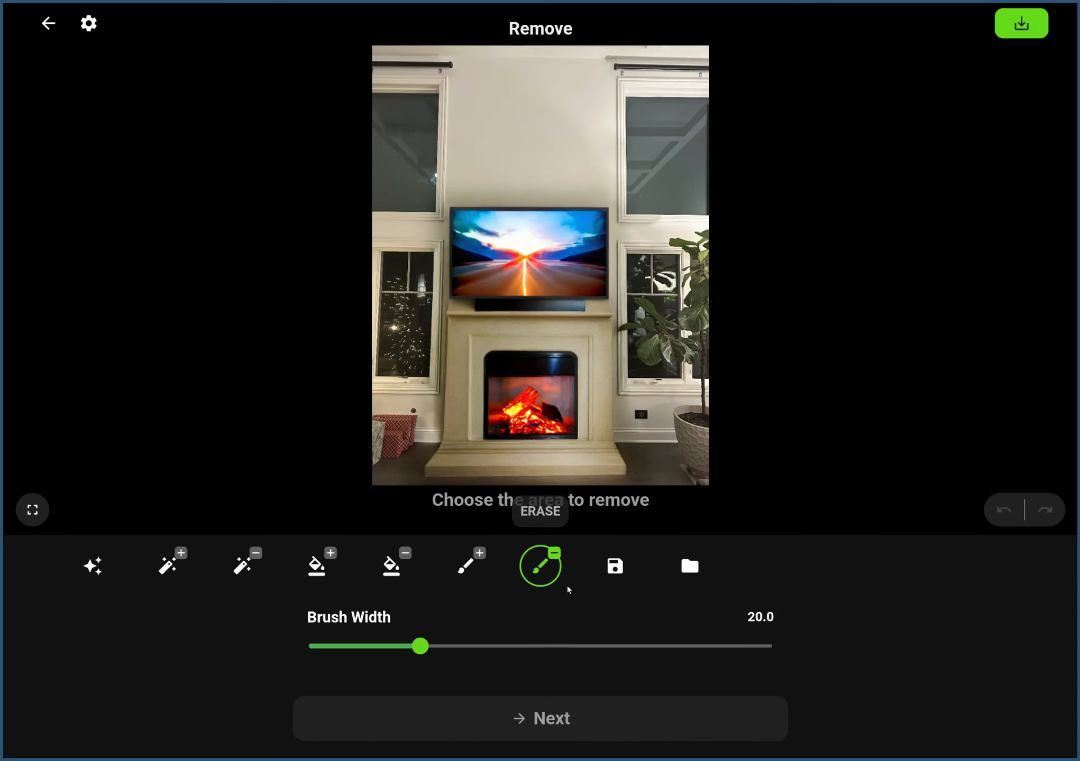
# Mask the sunset TV and the soundbar above the fireplace for removal, with a selection expansion of 20.0.
pyautogui.click(471, 574)
pyautogui.click(256, 584)
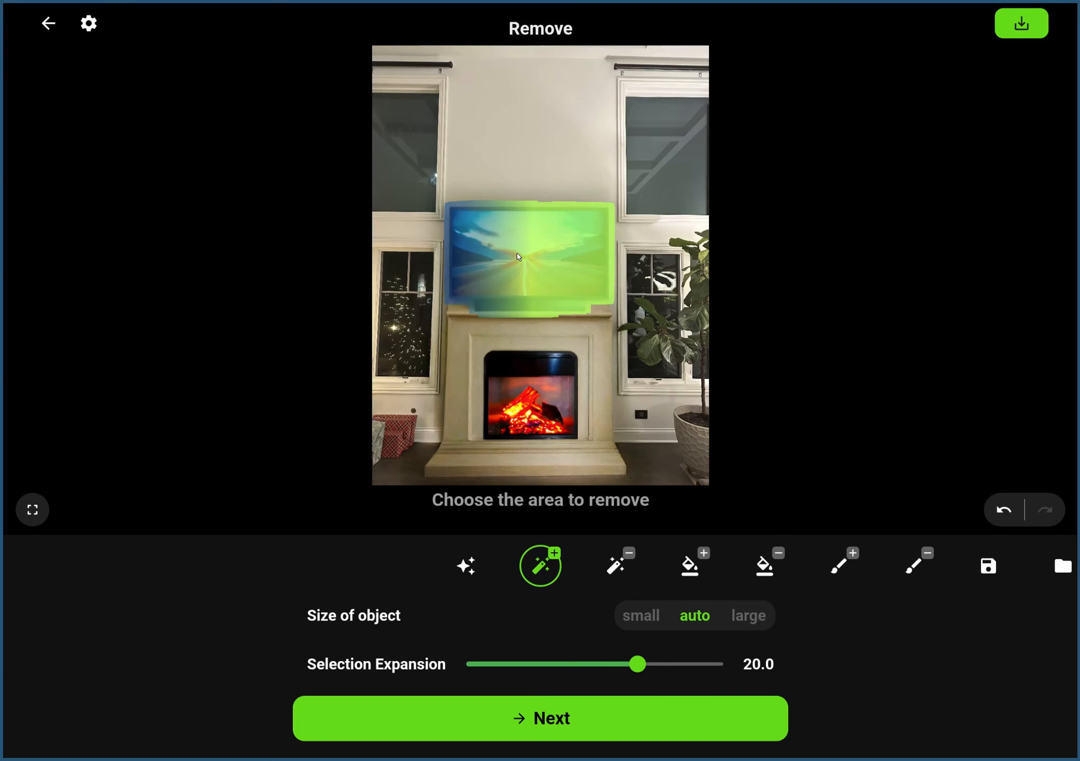
pyautogui.click(545, 731)
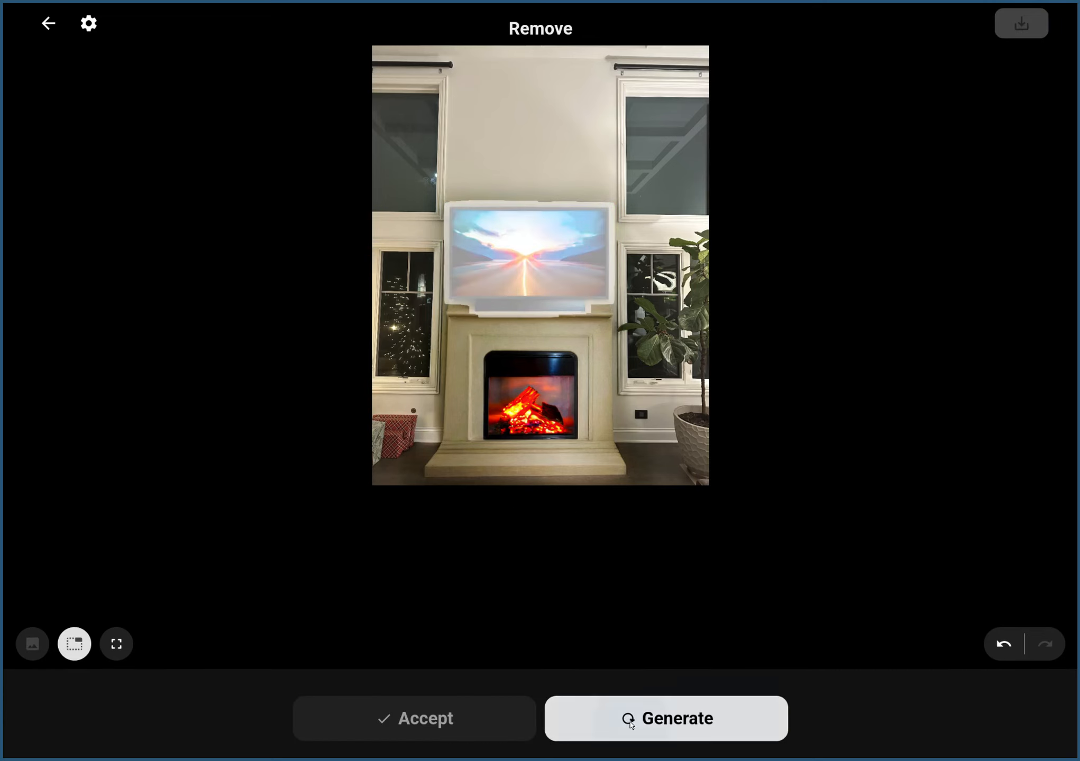
# Generate two sets of TV removals from the mask and compare the variations of each set.
pyautogui.click(631, 722)
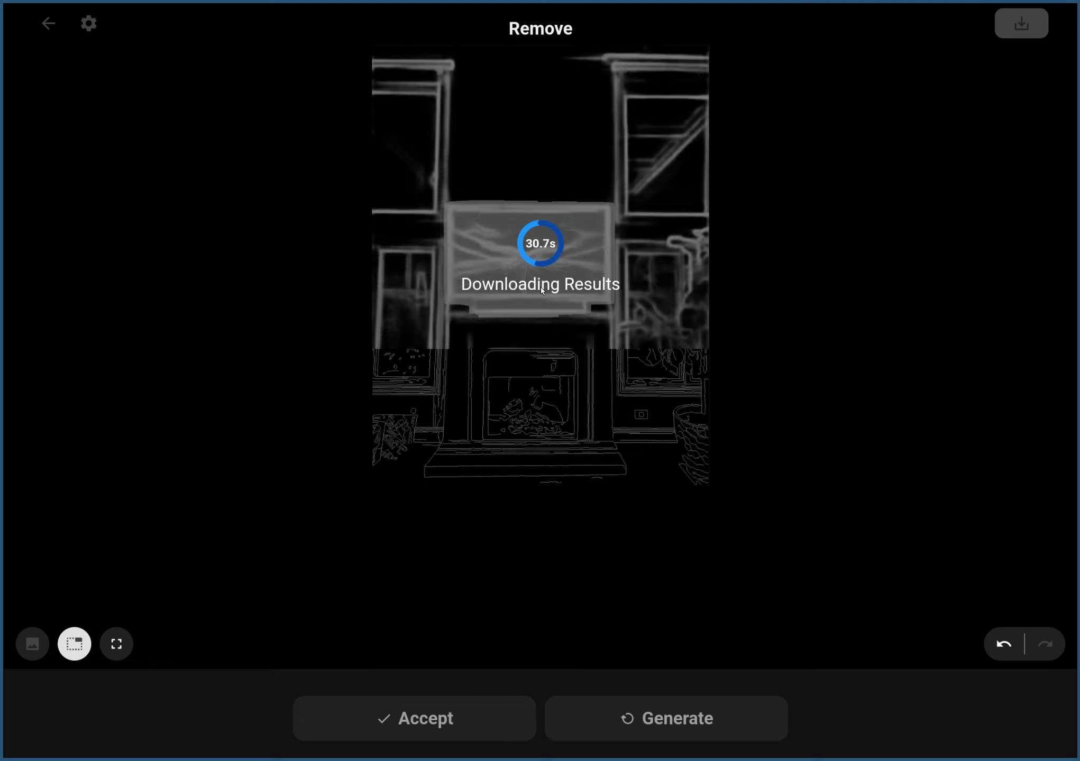
pyautogui.moveTo(576, 295); pyautogui.dragTo(362, 276)
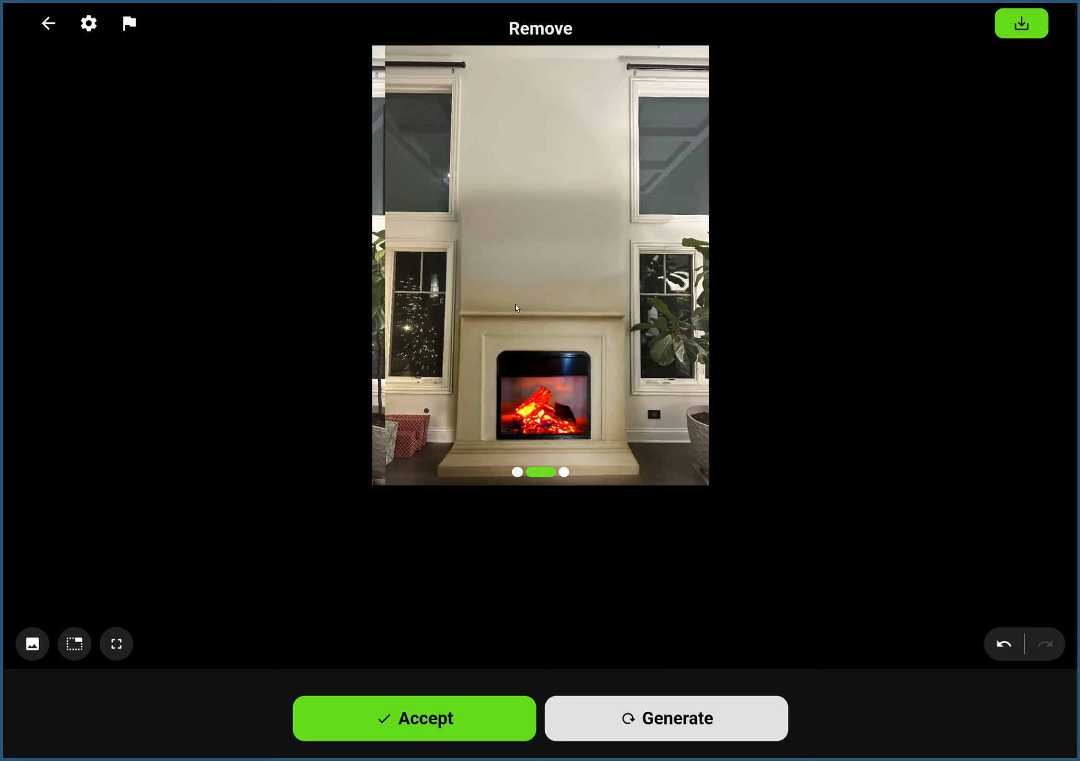
pyautogui.moveTo(471, 302); pyautogui.dragTo(336, 306)
pyautogui.moveTo(535, 328); pyautogui.dragTo(740, 328)
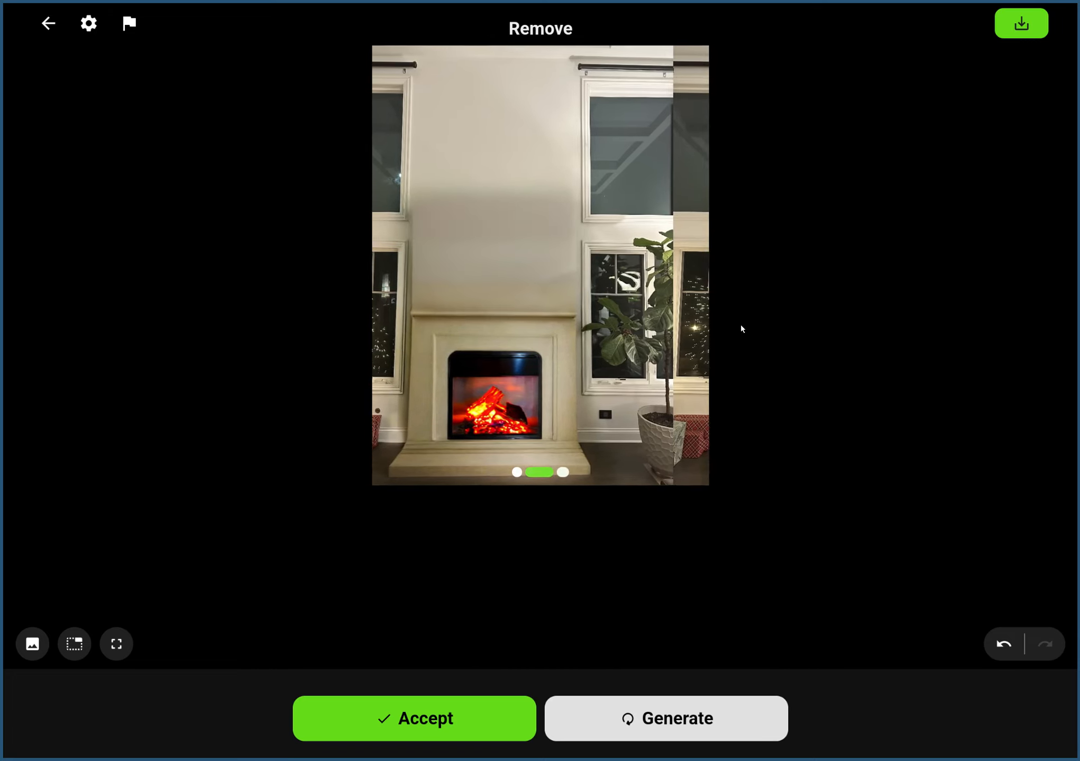
pyautogui.click(611, 724)
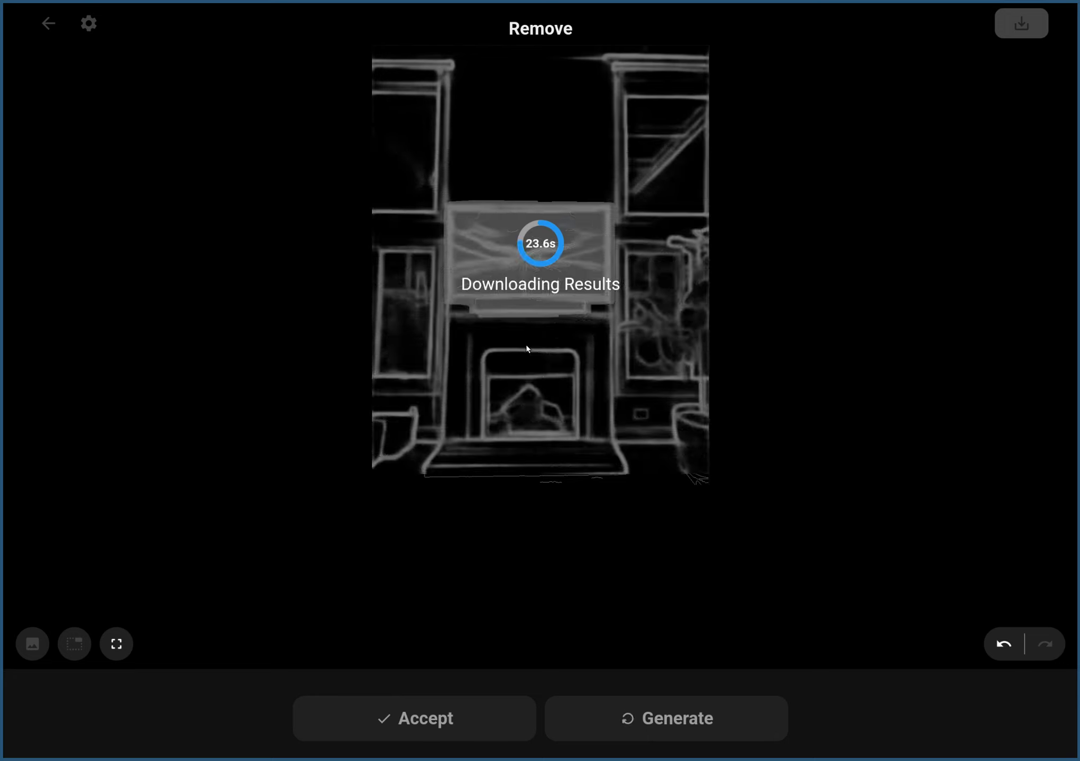
pyautogui.moveTo(498, 282); pyautogui.dragTo(352, 295)
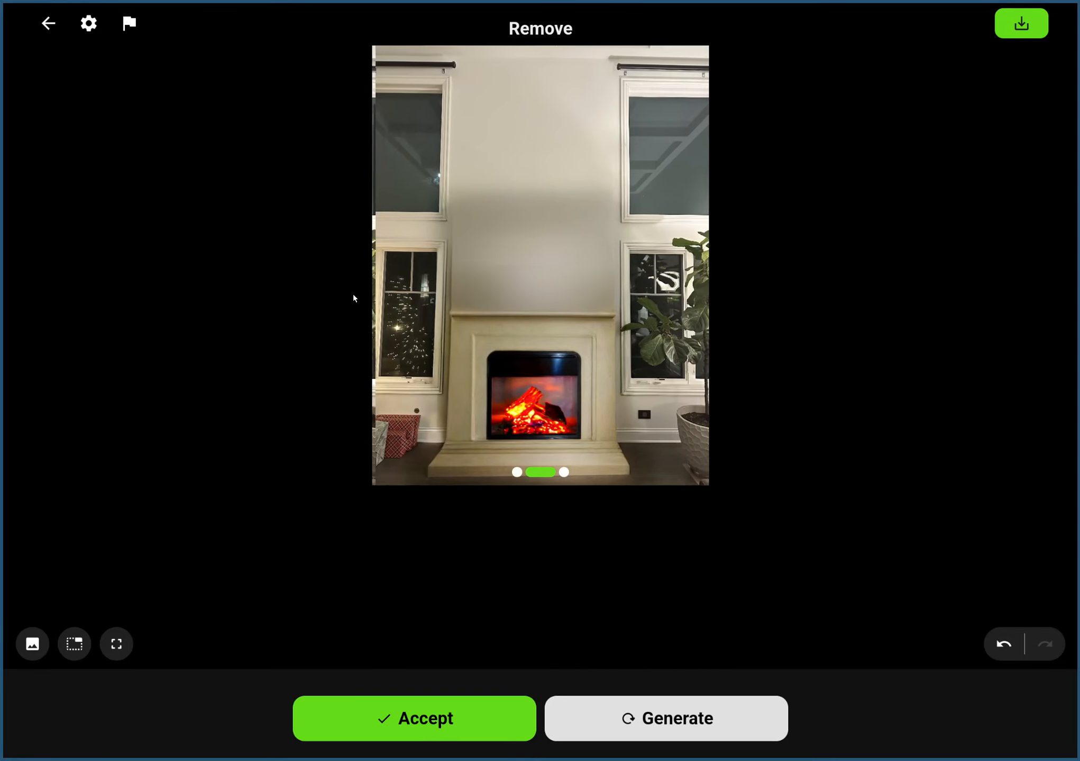
pyautogui.moveTo(448, 298); pyautogui.dragTo(349, 297)
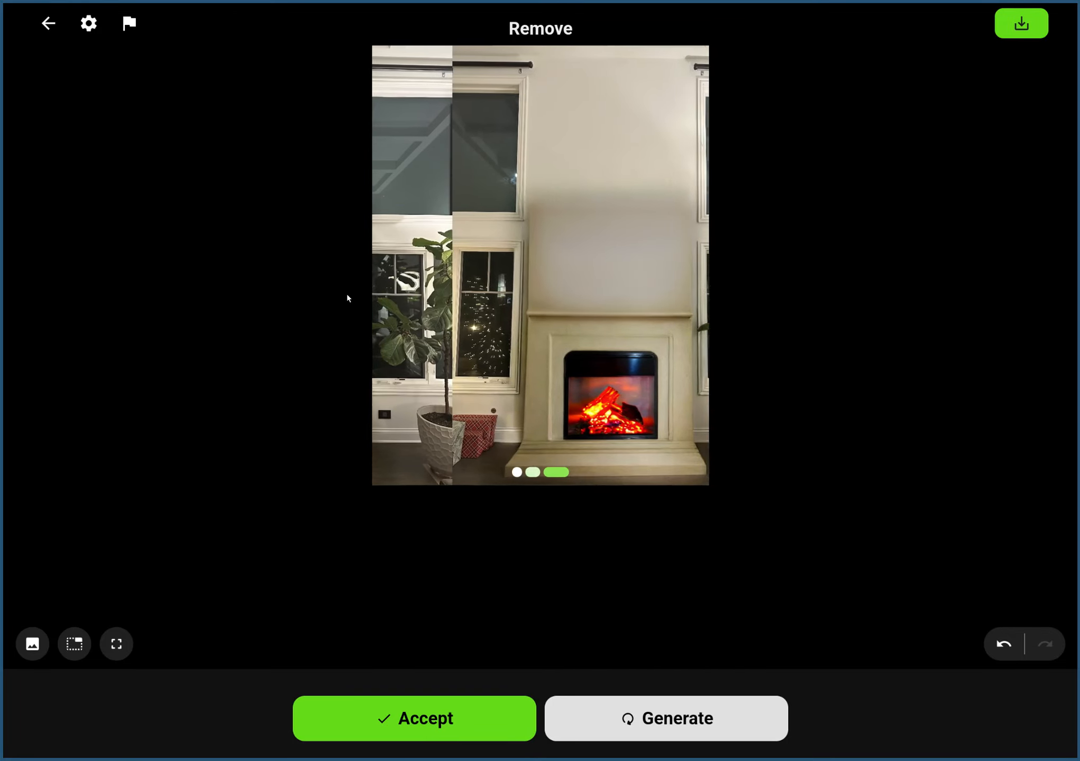
# Return to the removal mask and extend it around the edges of the TV with a brush width of 40.0.
pyautogui.click(48, 23)
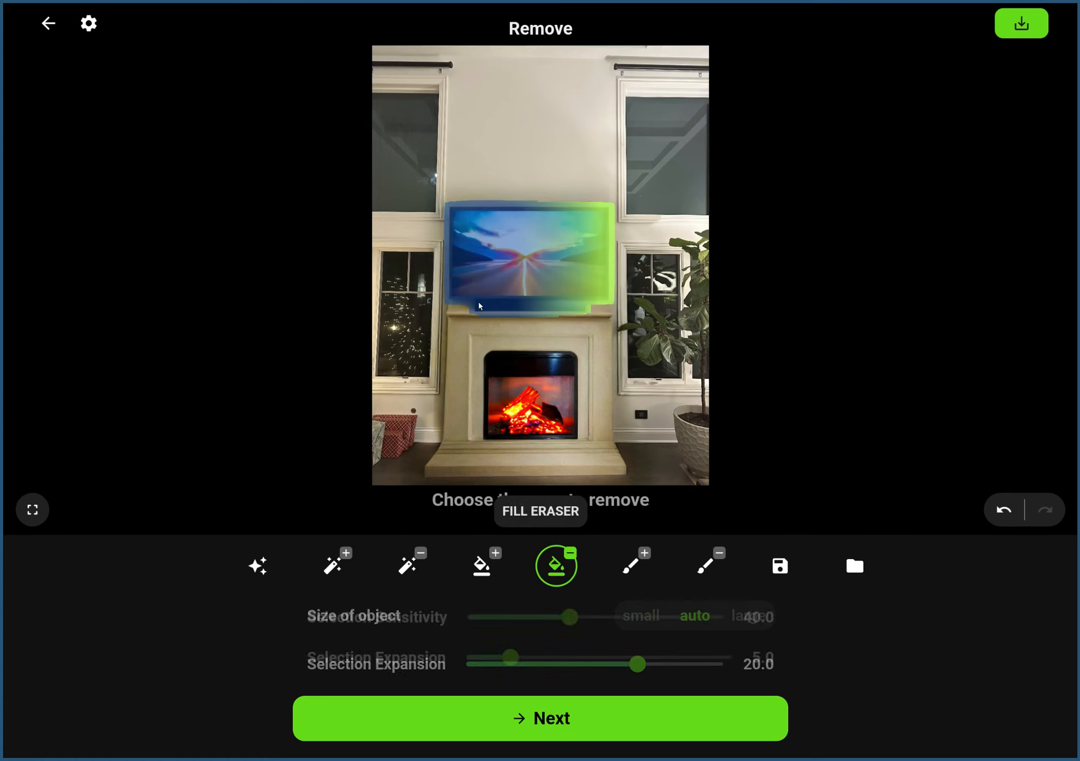
pyautogui.moveTo(453, 284)
pyautogui.mouseDown()
pyautogui.moveTo(455, 227)
pyautogui.moveTo(461, 287)
pyautogui.moveTo(453, 217)
pyautogui.moveTo(597, 216)
pyautogui.moveTo(460, 212)
pyautogui.moveTo(588, 214)
pyautogui.moveTo(601, 226)
pyautogui.moveTo(585, 268)
pyautogui.moveTo(466, 294)
pyautogui.moveTo(577, 301)
pyautogui.moveTo(476, 300)
pyautogui.mouseUp()
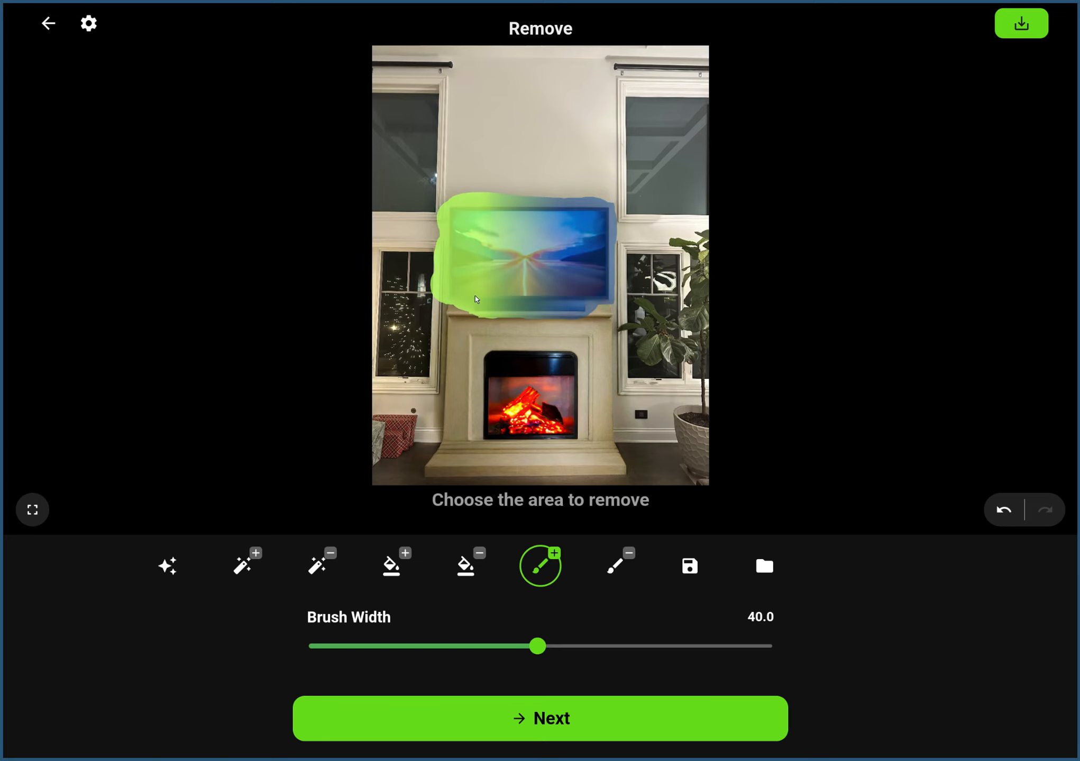
pyautogui.click(640, 731)
# Generate removals from the extended mask and compare the three variations.
pyautogui.click(629, 734)
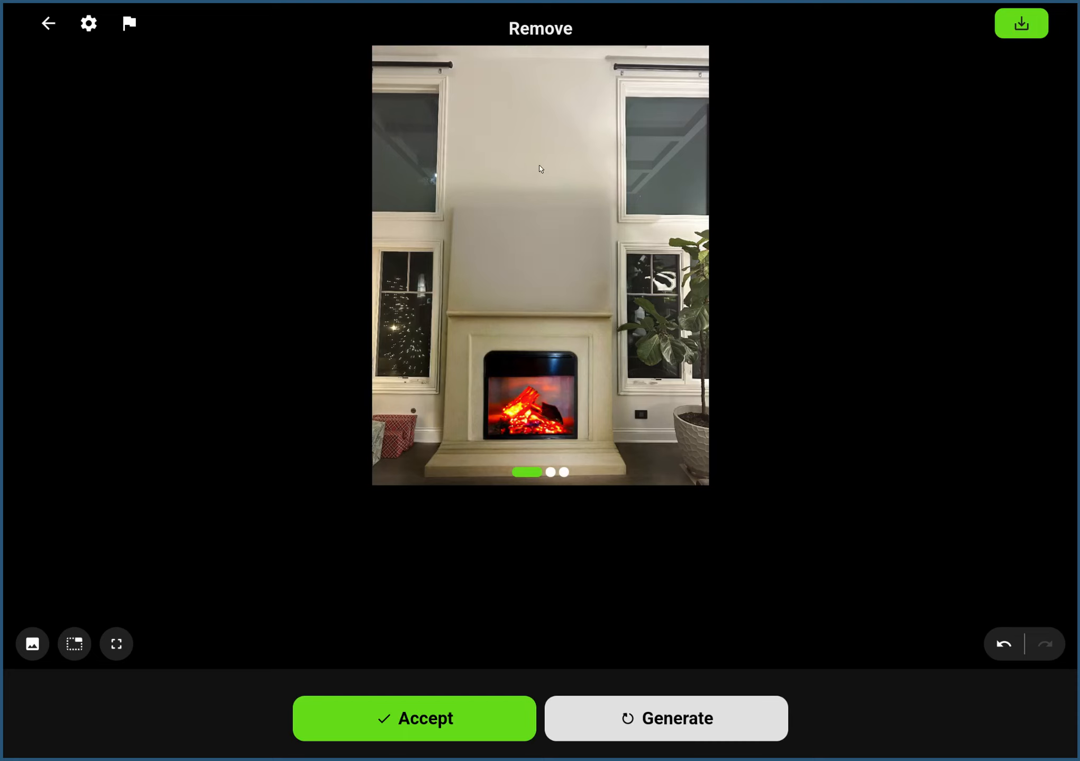
pyautogui.moveTo(614, 284); pyautogui.dragTo(306, 301)
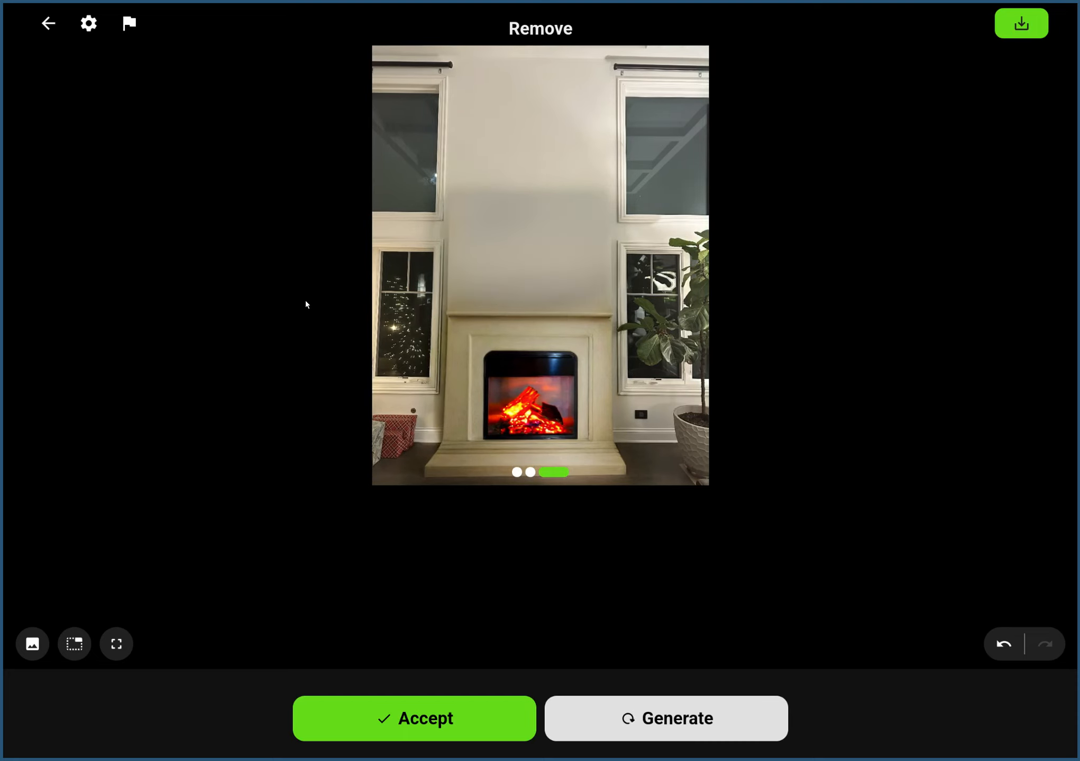
pyautogui.moveTo(396, 315); pyautogui.dragTo(743, 314)
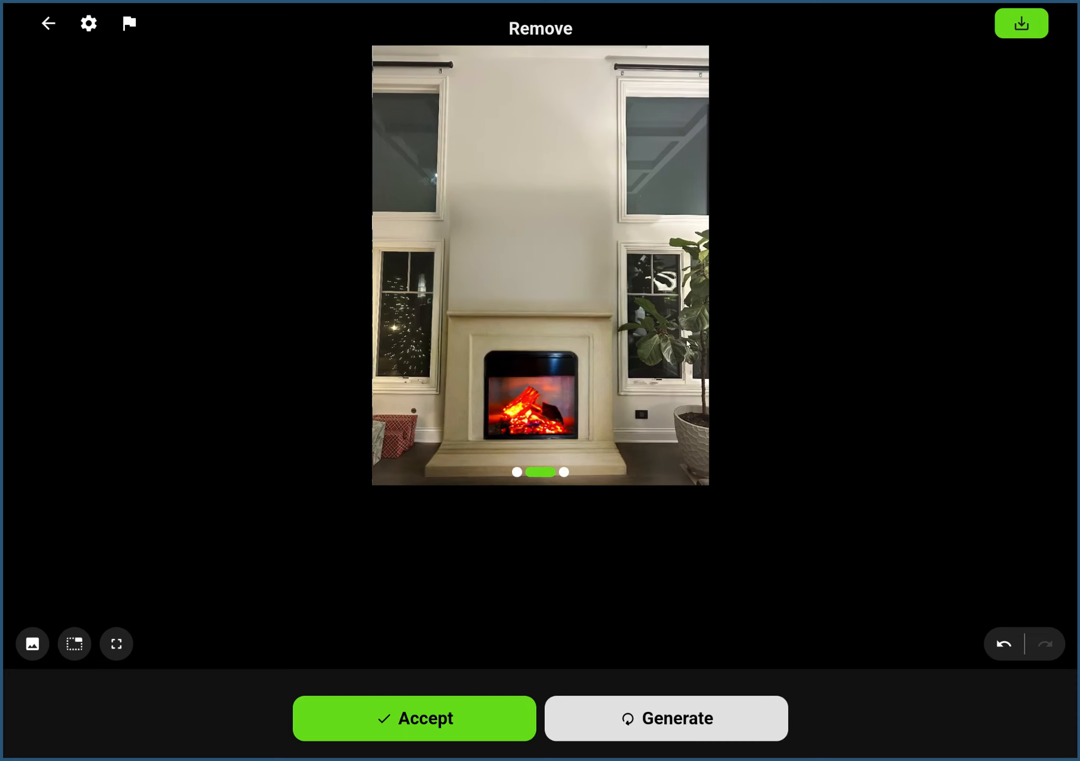
pyautogui.moveTo(412, 333); pyautogui.dragTo(716, 349)
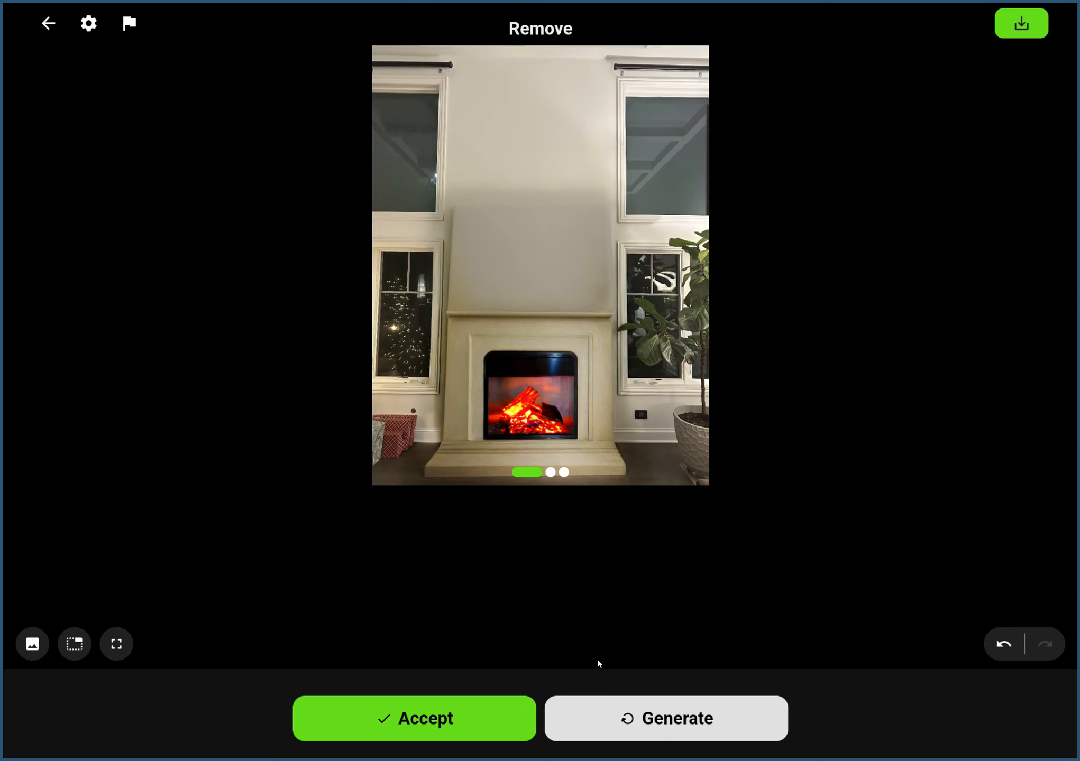
# Generate another set of TV removals, browse its variations and accept the second one.
pyautogui.click(635, 733)
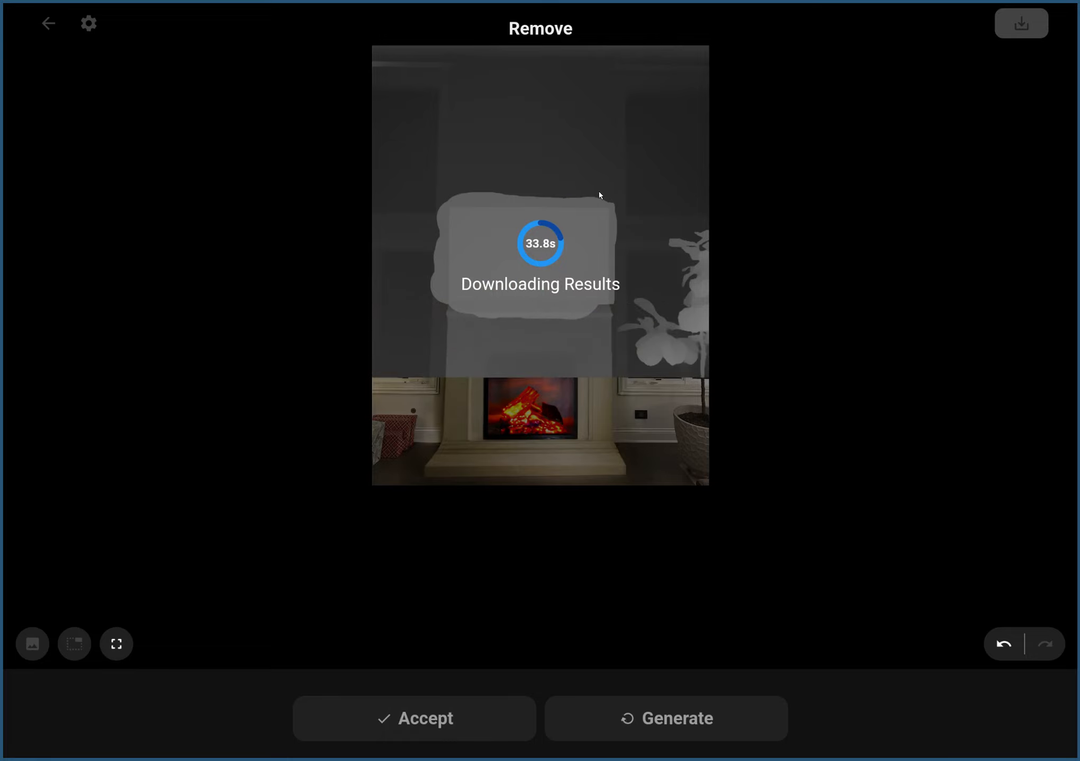
pyautogui.moveTo(582, 216); pyautogui.dragTo(351, 230)
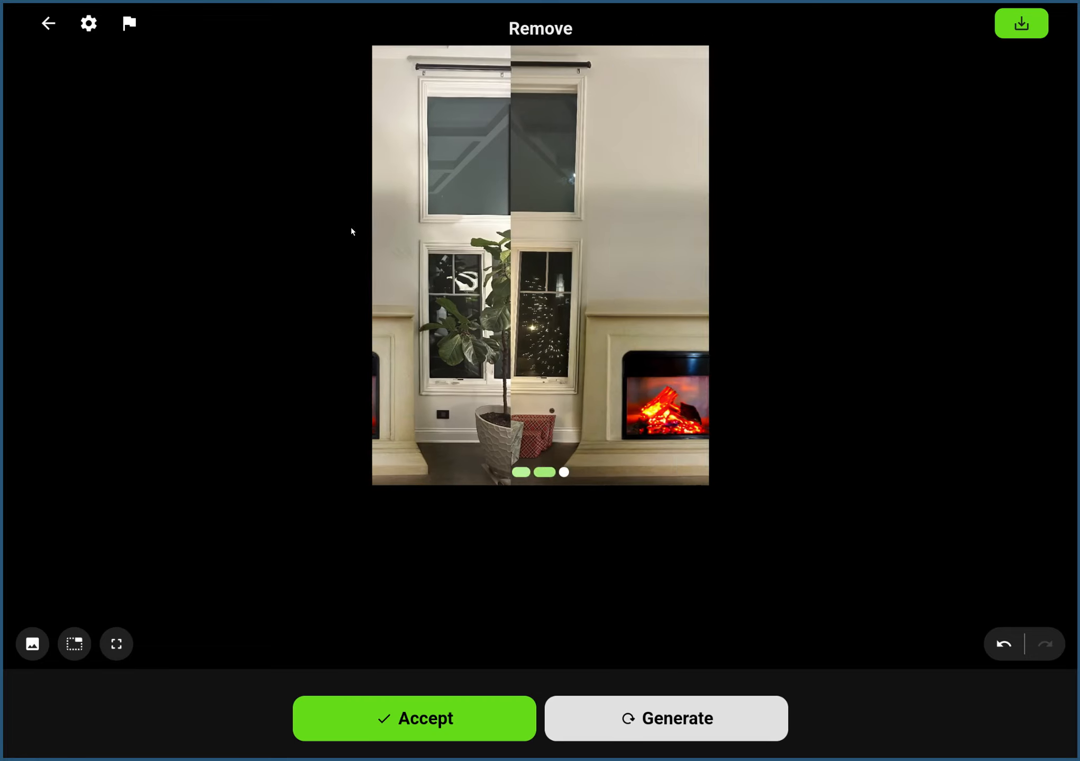
pyautogui.moveTo(601, 272); pyautogui.dragTo(381, 275)
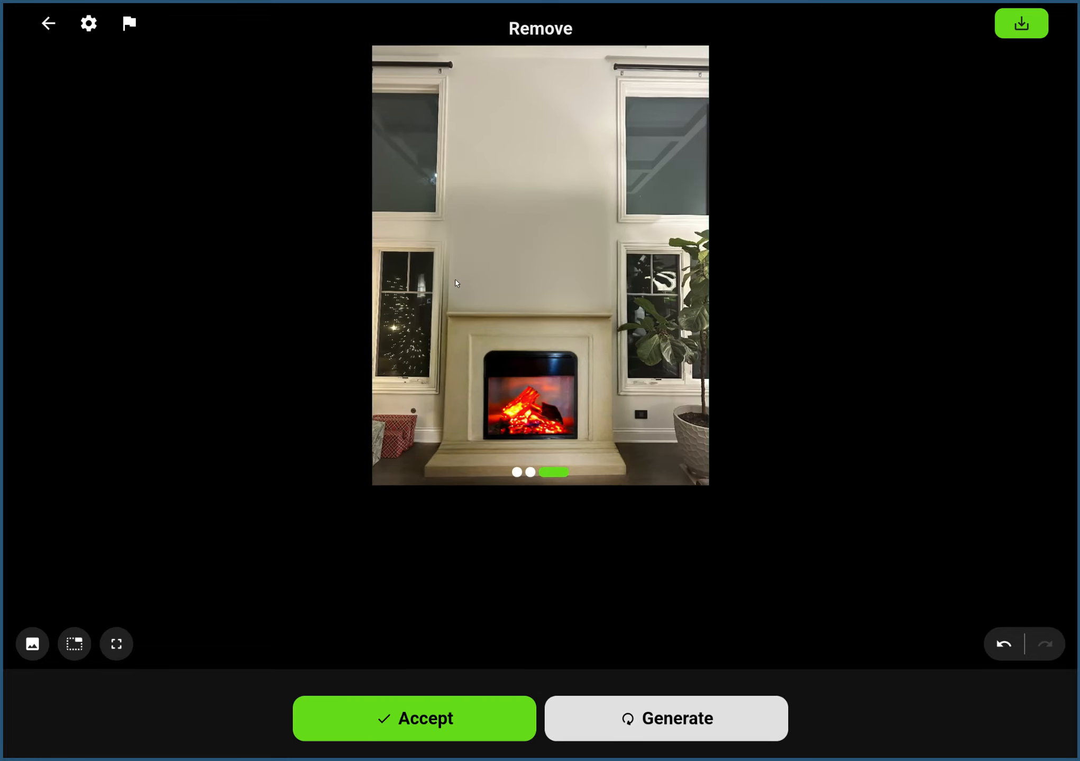
pyautogui.moveTo(454, 284); pyautogui.dragTo(601, 401)
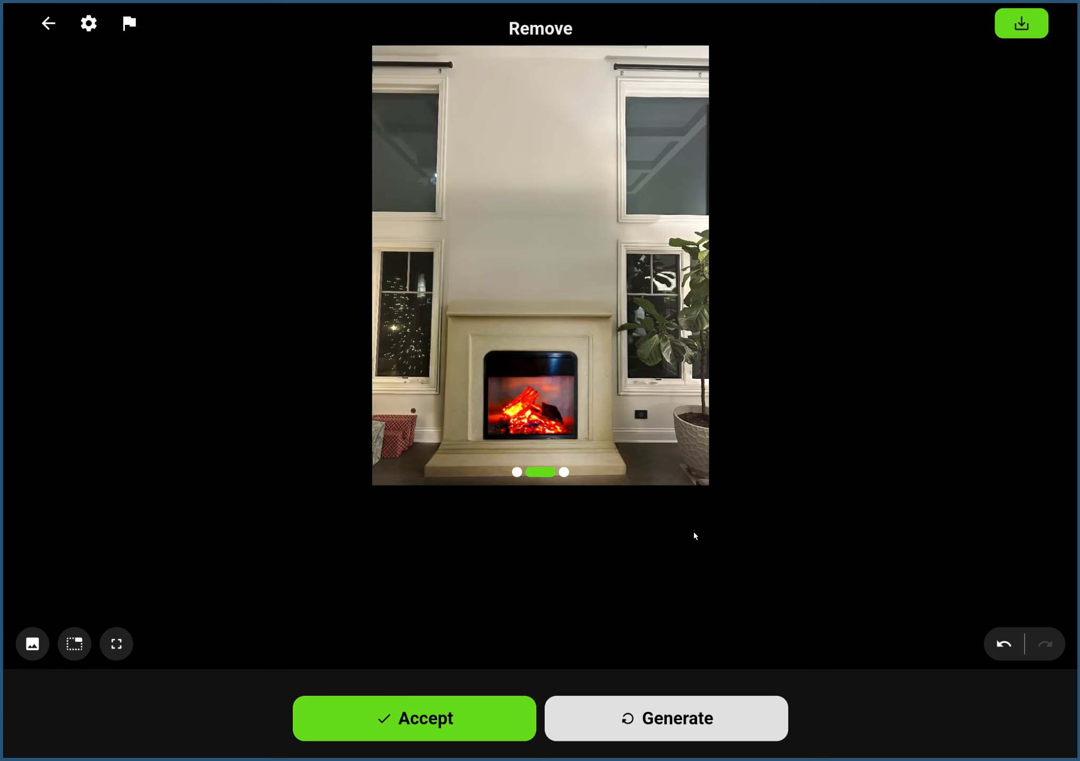
pyautogui.click(472, 723)
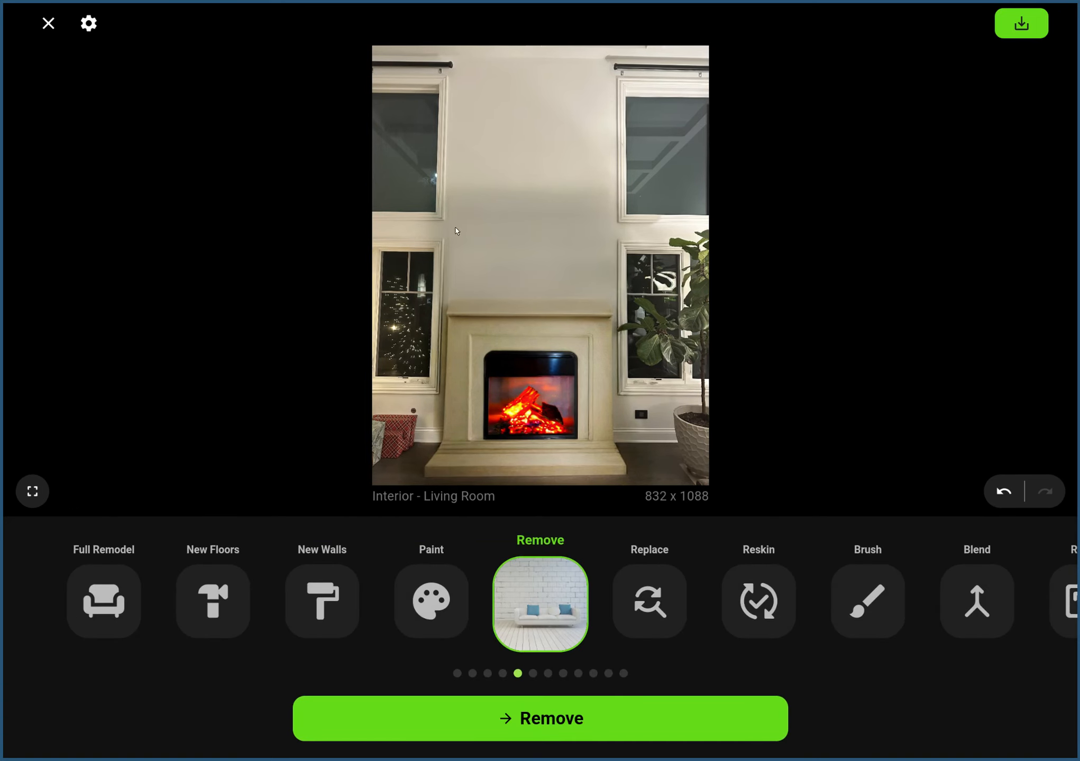
# Start the Replace tool and mask a TV-sized rectangle on the wall above the mantel with a brush width of 37.9.
pyautogui.click(663, 584)
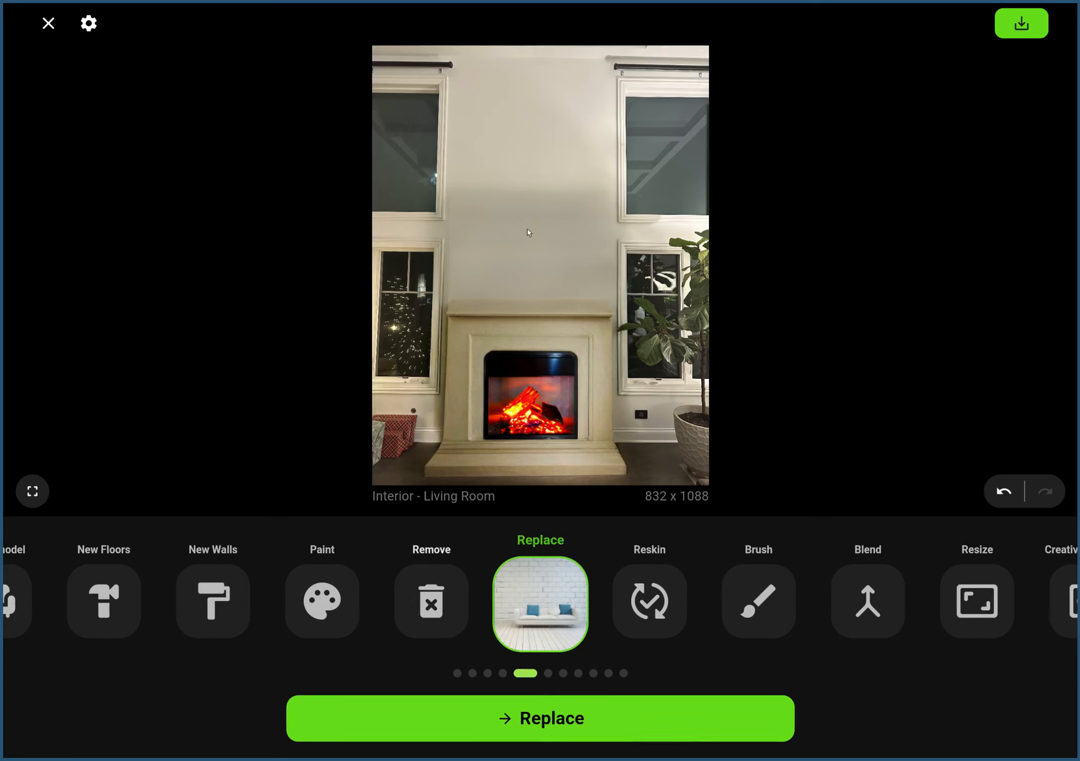
pyautogui.click(590, 713)
pyautogui.moveTo(452, 182); pyautogui.dragTo(453, 199)
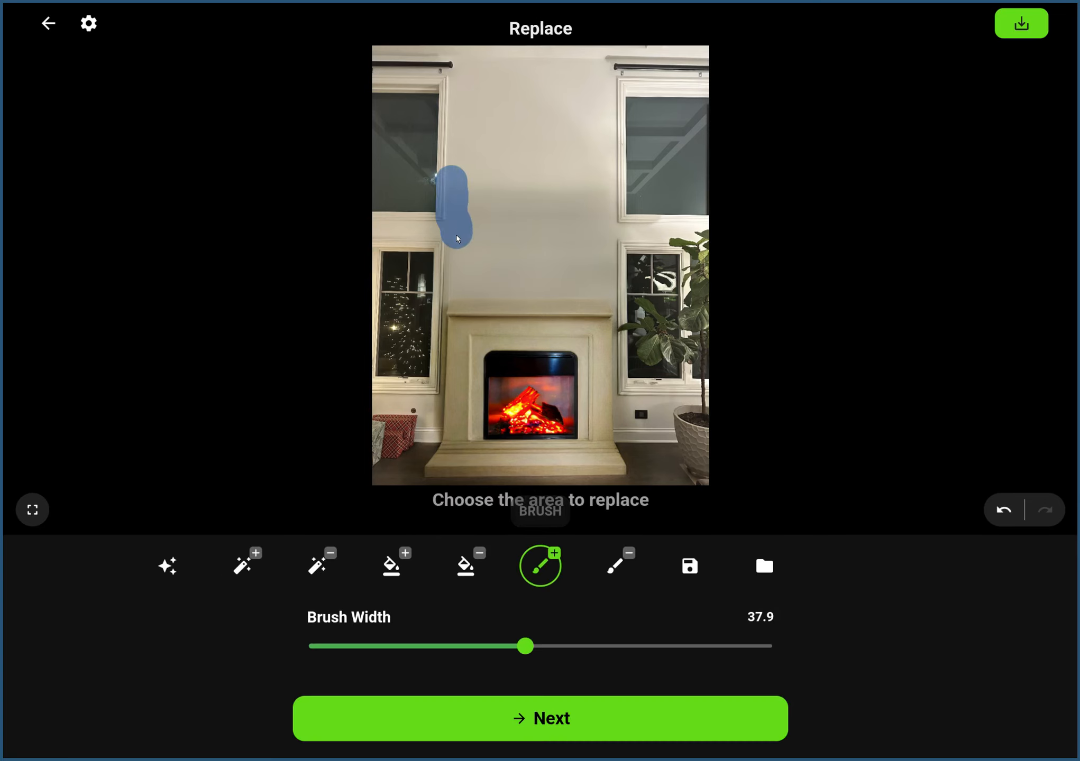
pyautogui.moveTo(611, 276)
pyautogui.mouseDown()
pyautogui.moveTo(603, 181)
pyautogui.moveTo(487, 186)
pyautogui.mouseUp()
pyautogui.moveTo(546, 229)
pyautogui.mouseDown()
pyautogui.moveTo(516, 220)
pyautogui.moveTo(576, 226)
pyautogui.moveTo(578, 250)
pyautogui.moveTo(579, 222)
pyautogui.moveTo(556, 244)
pyautogui.mouseUp()
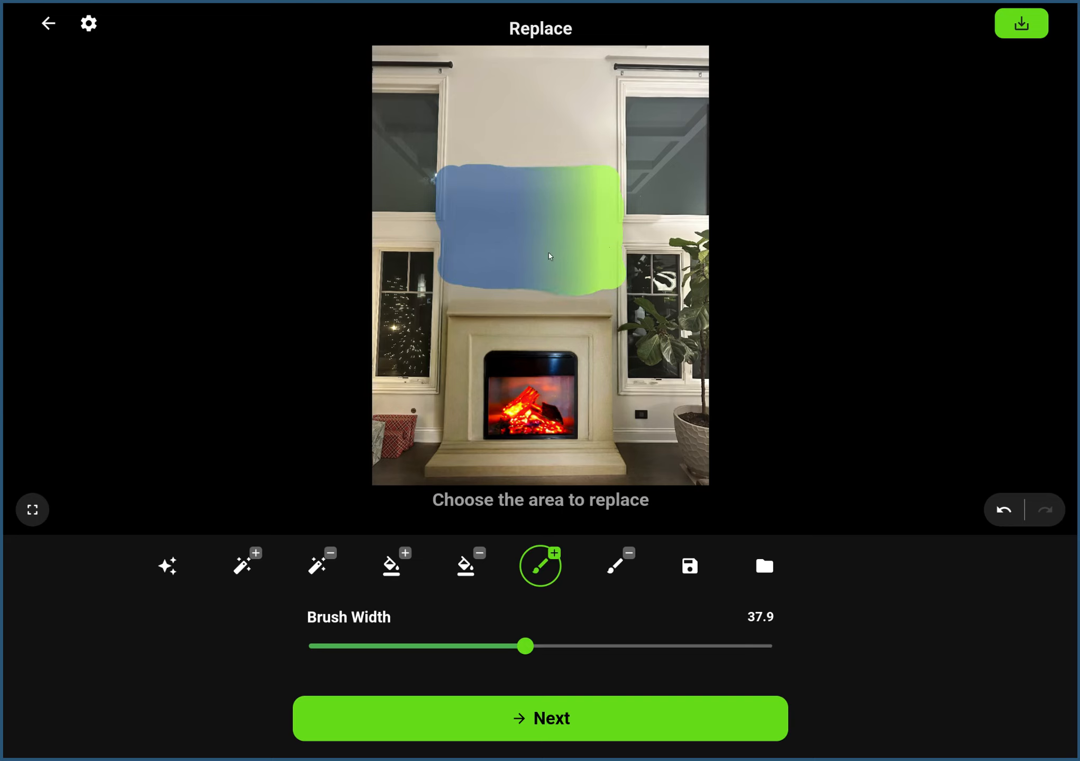
pyautogui.click(548, 740)
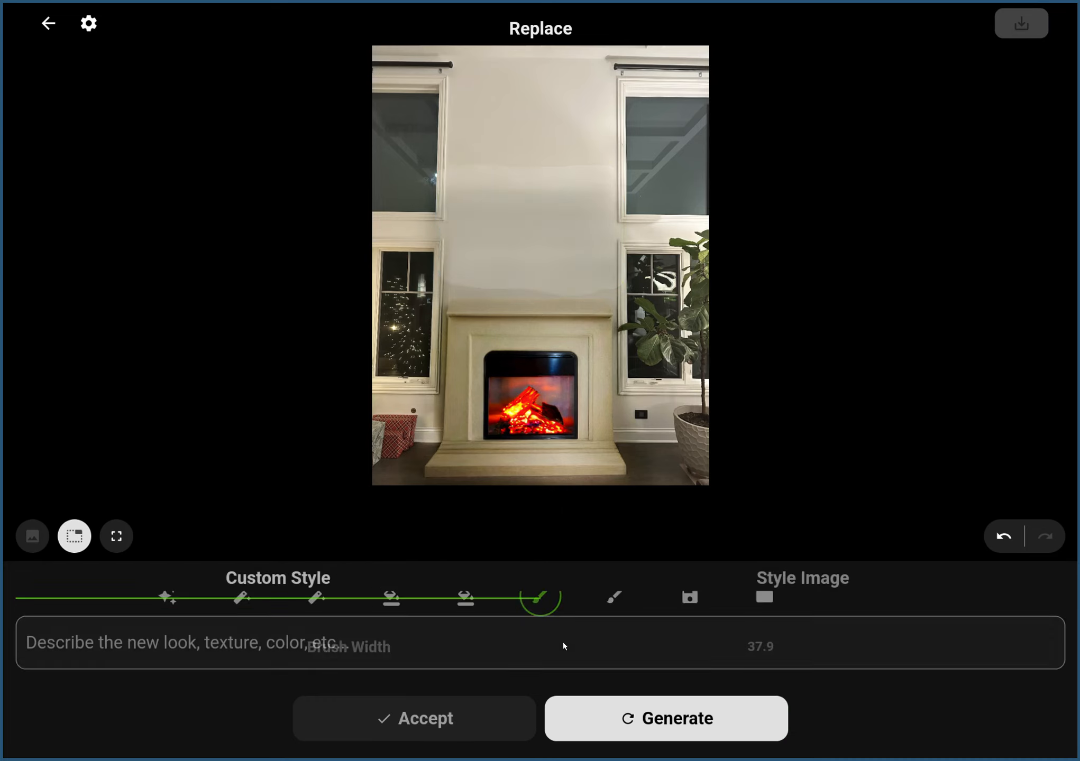
# Generate replacements for the masked wall area from the custom style "a high end flatscreen tv above fireplace".
pyautogui.click(378, 621)
pyautogui.write('a high end flat')
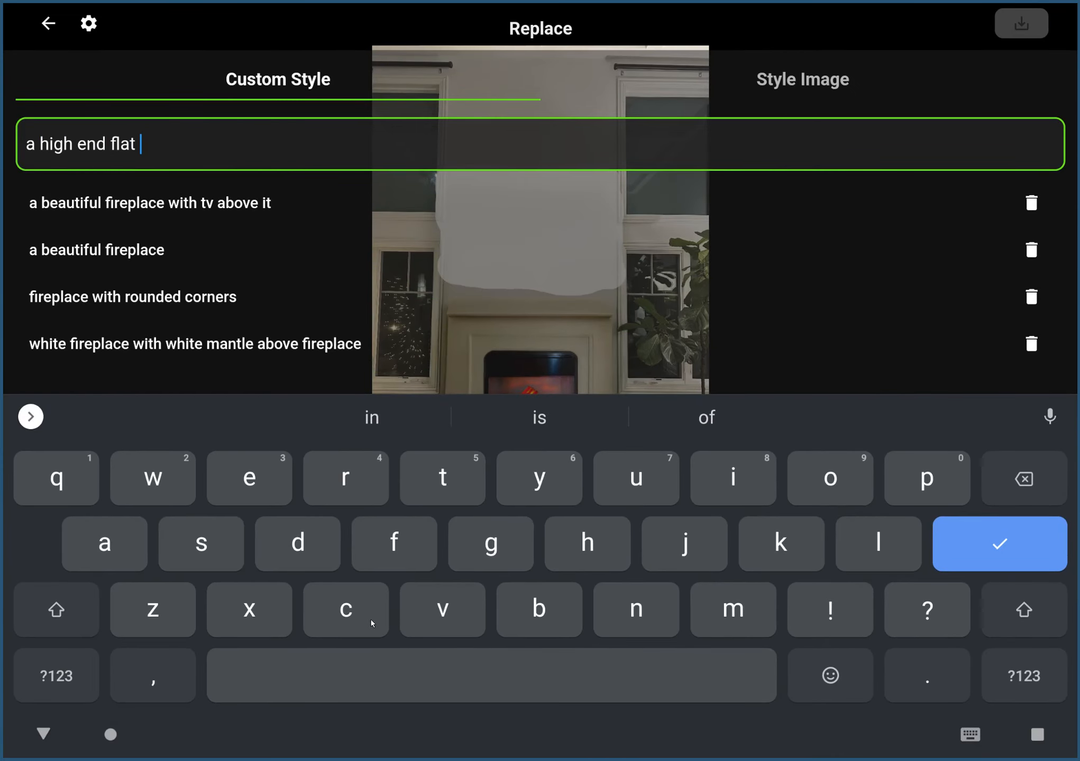
pyautogui.press('BackSpace')
pyautogui.write('scre')
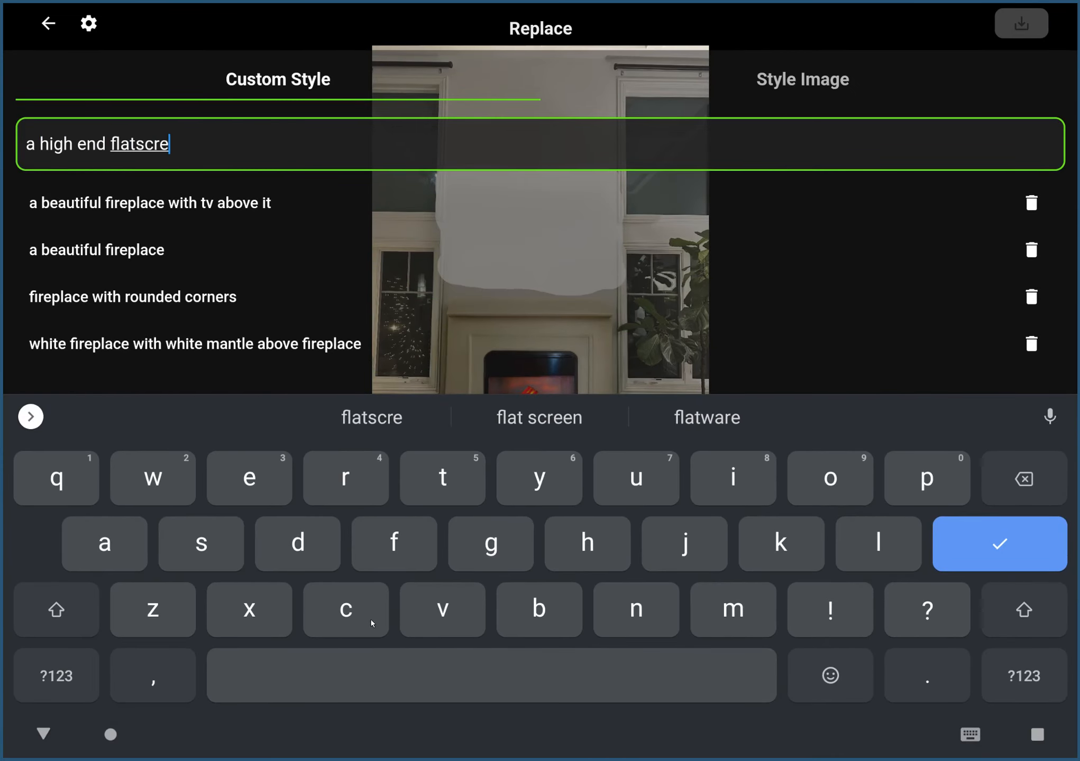
pyautogui.write('en tv above fireplace')
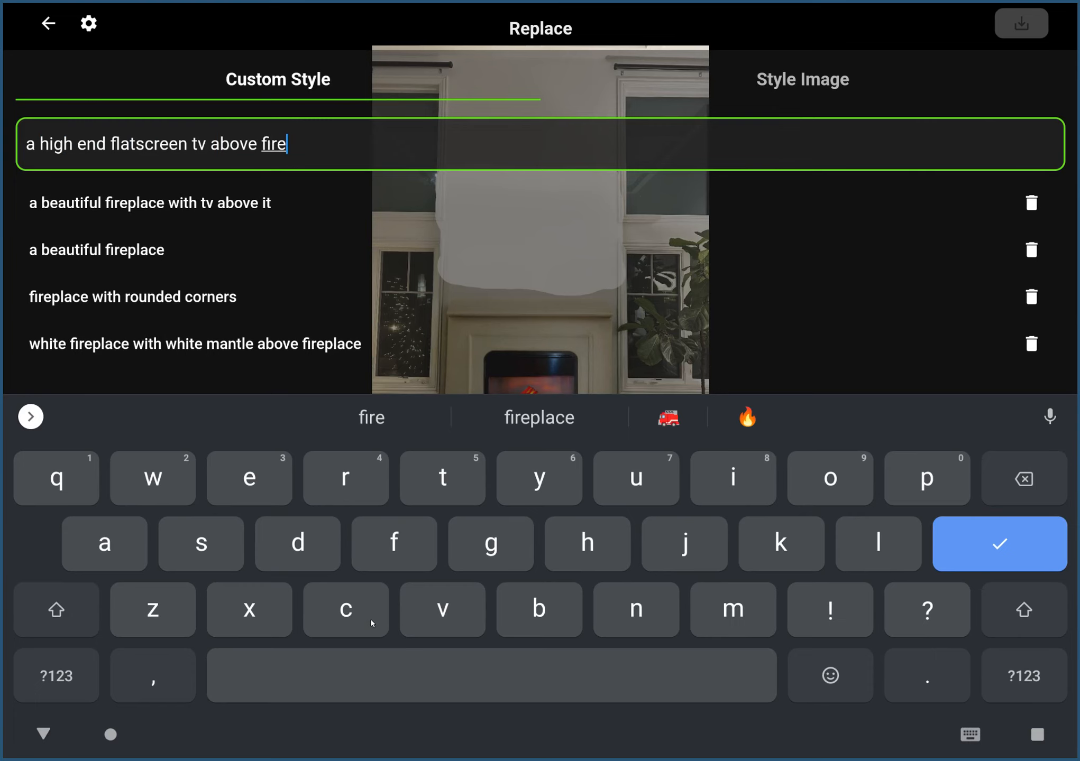
pyautogui.click(1022, 549)
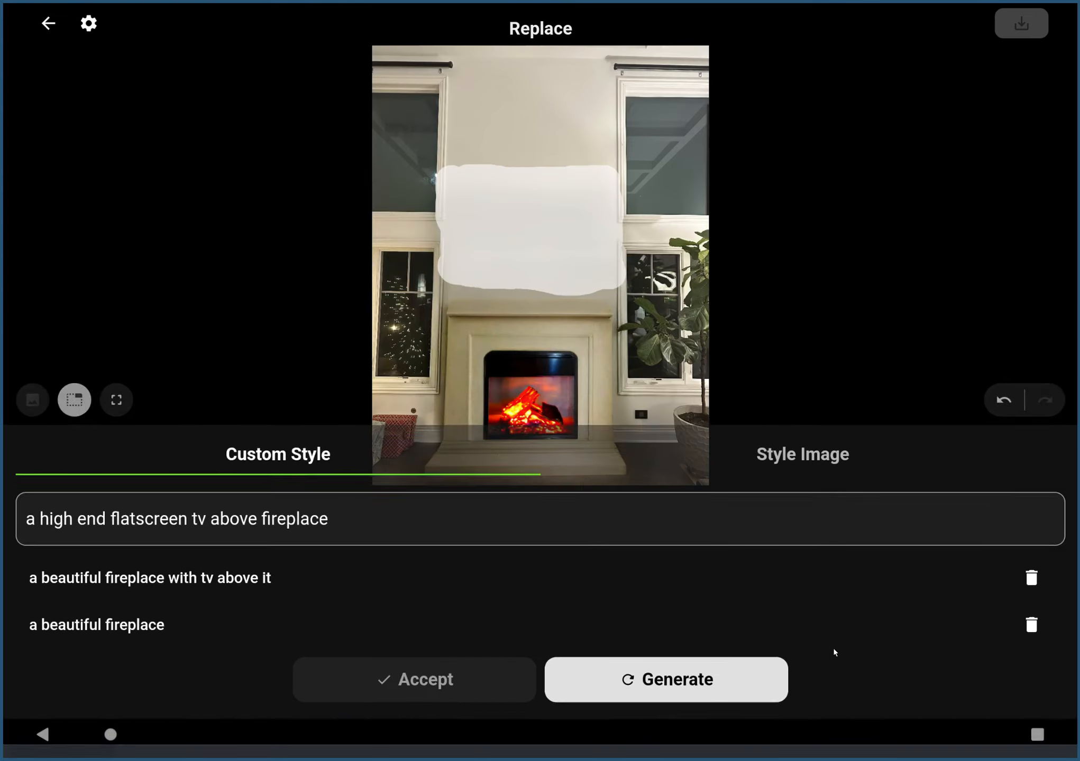
pyautogui.click(776, 738)
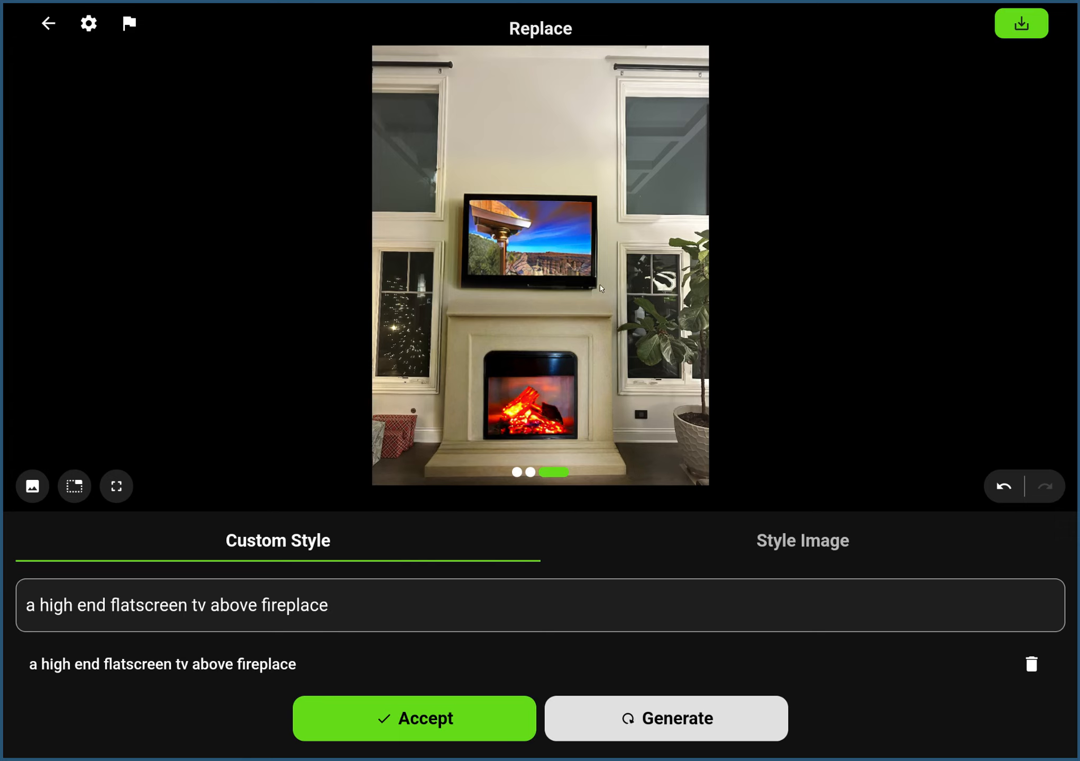
# Choose the stored photo of the beige fireplace with the sunset TV as the style image and generate replacements from it.
pyautogui.click(741, 543)
pyautogui.click(621, 621)
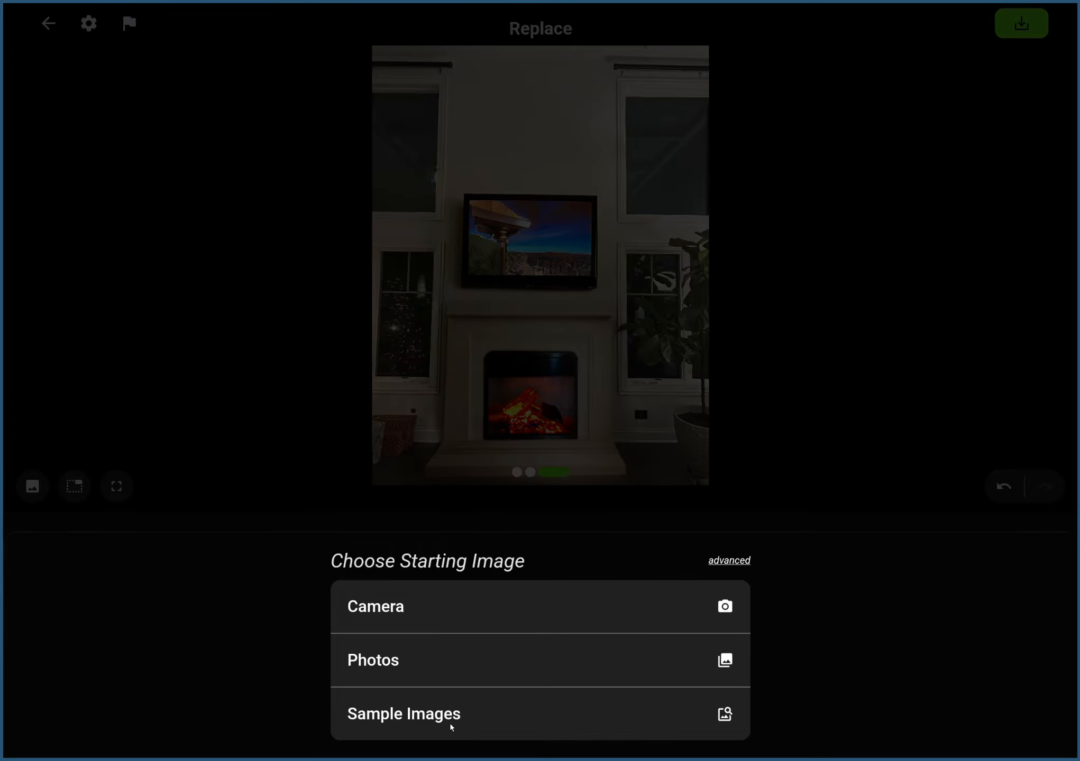
pyautogui.click(428, 664)
pyautogui.click(404, 254)
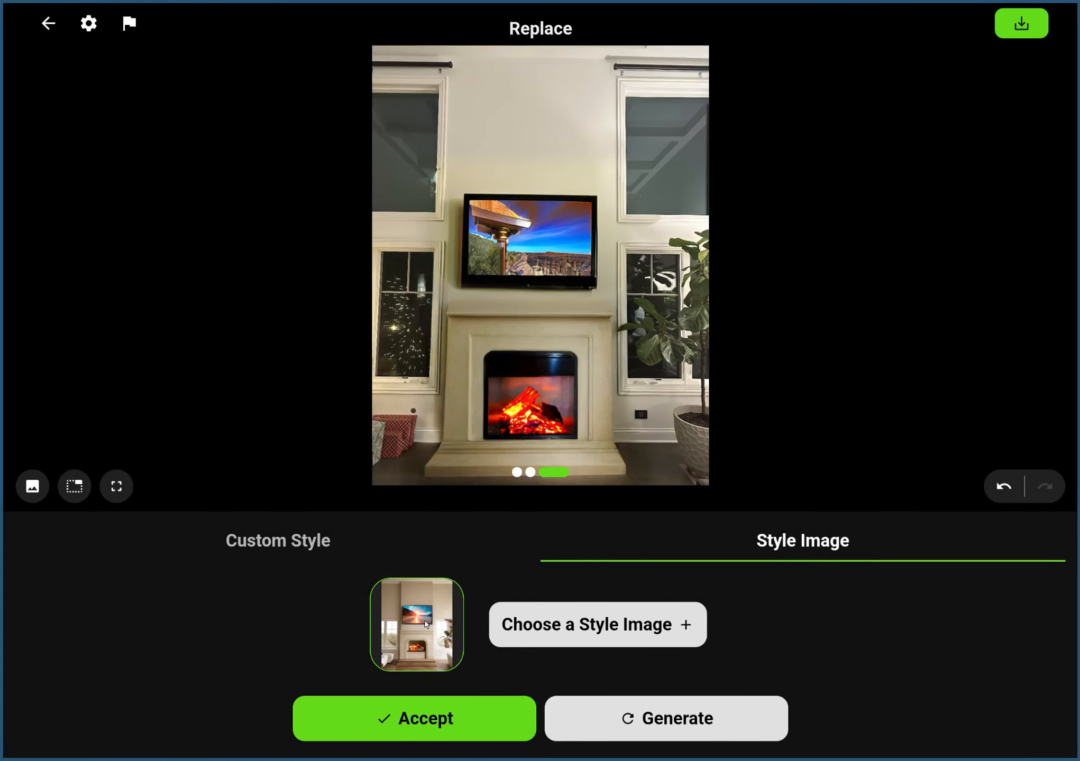
pyautogui.click(671, 721)
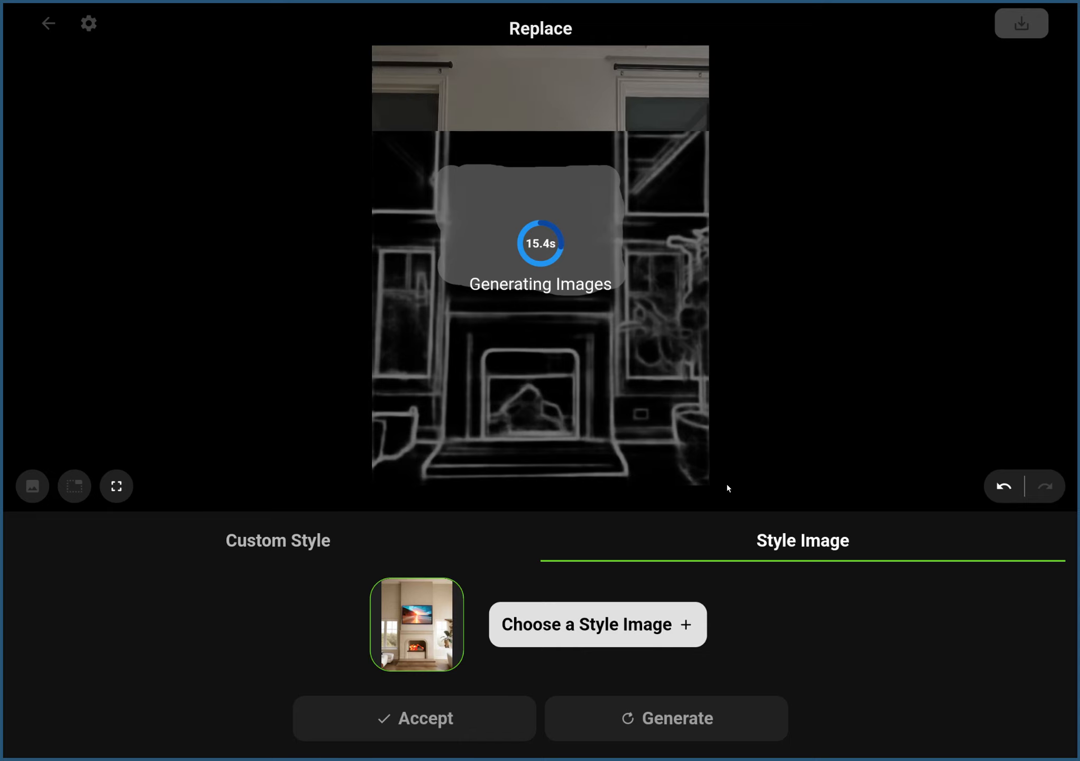
# Browse the generated TV replacements and accept the first variation, with the large sunset TV above the mantel.
pyautogui.moveTo(541, 347); pyautogui.dragTo(385, 353)
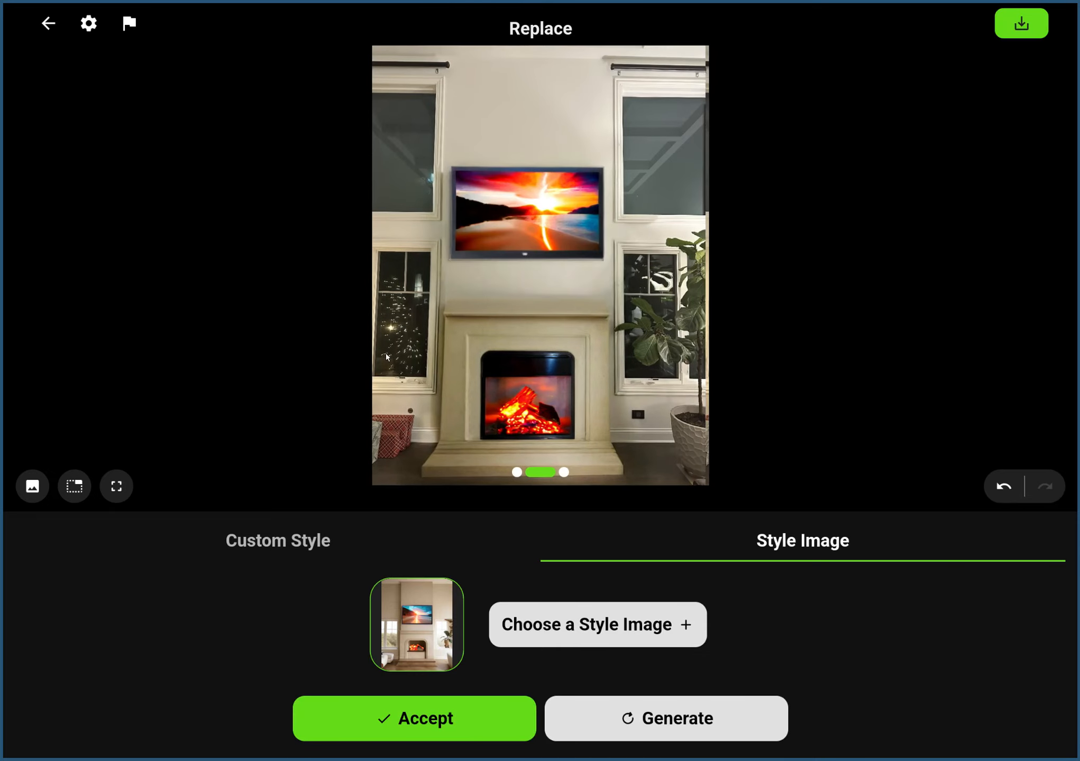
pyautogui.moveTo(465, 356); pyautogui.dragTo(298, 333)
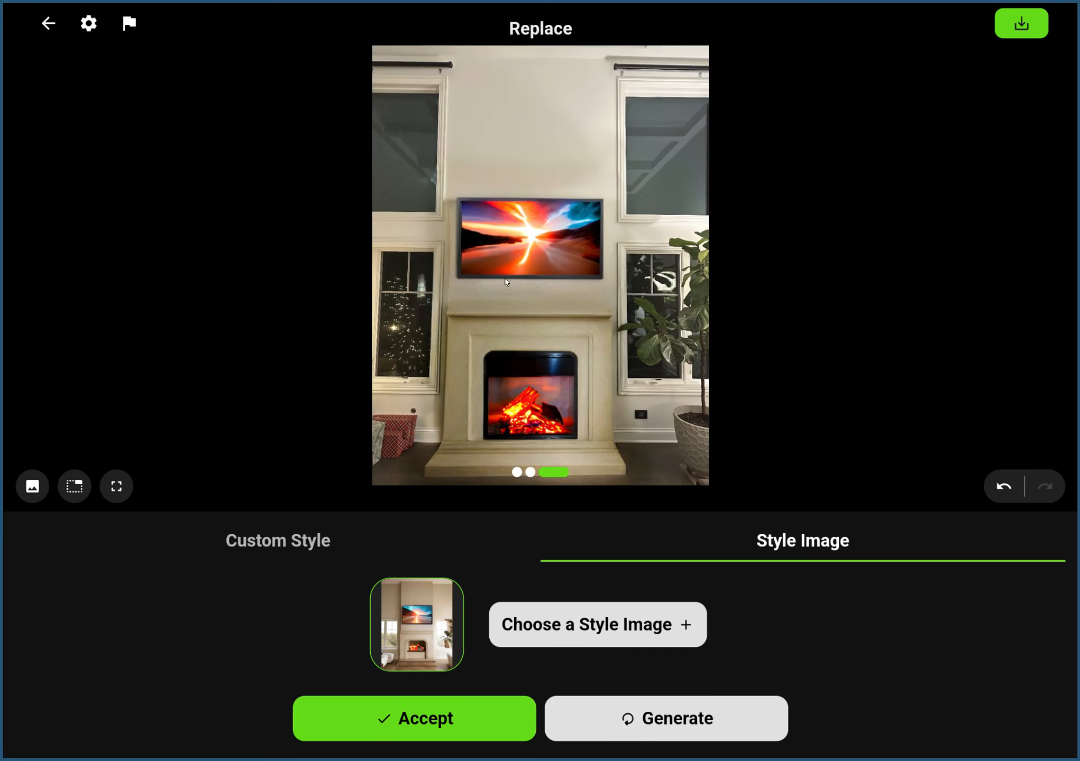
pyautogui.moveTo(506, 282); pyautogui.dragTo(716, 282)
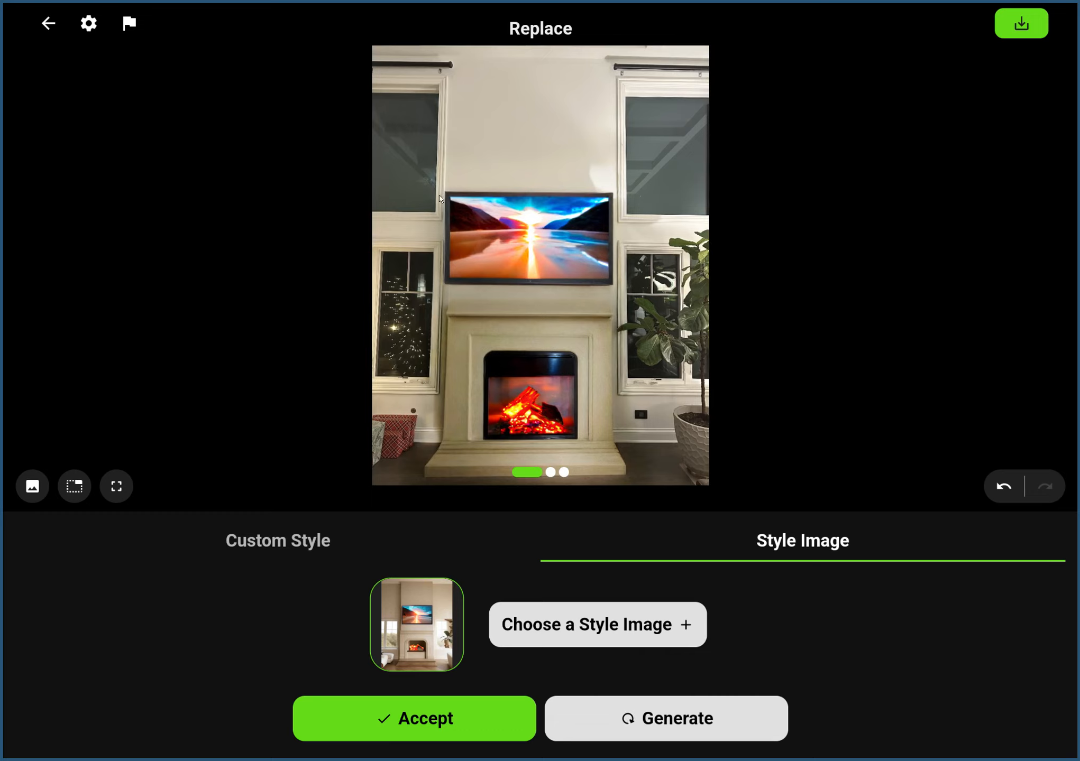
pyautogui.click(425, 722)
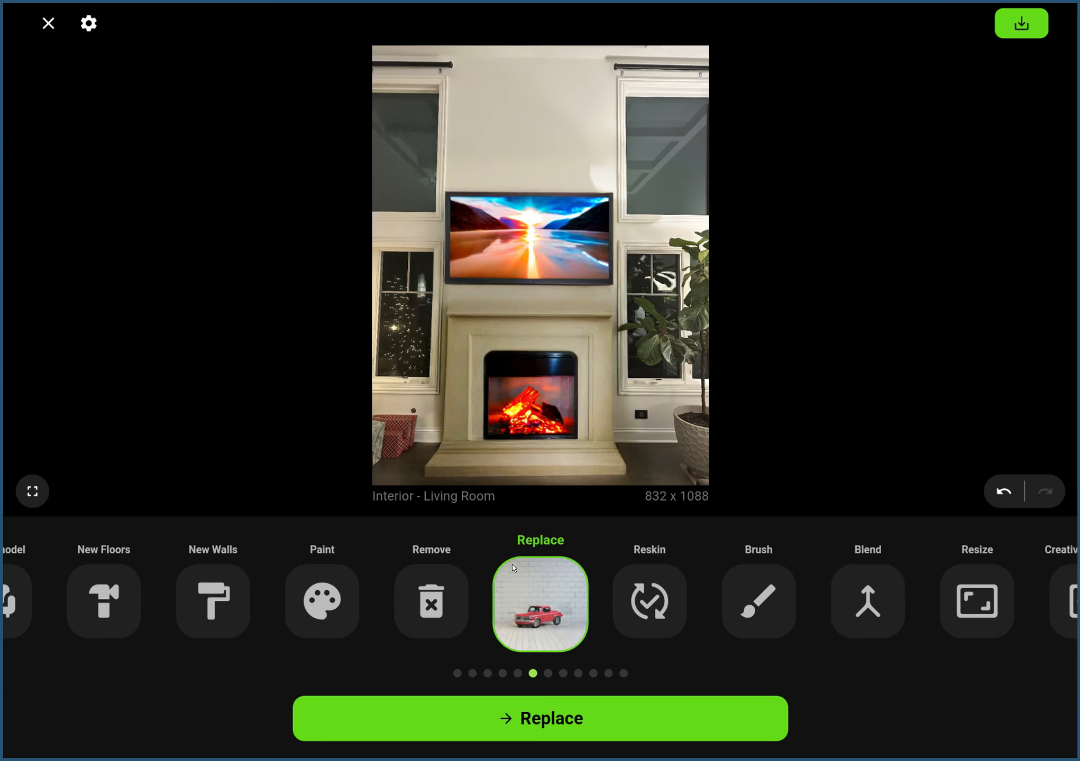
# Compare the finished design with the original photo and the intermediate edit by stepping back and forth through the edit history.
pyautogui.click(1003, 493)
pyautogui.click(1003, 492)
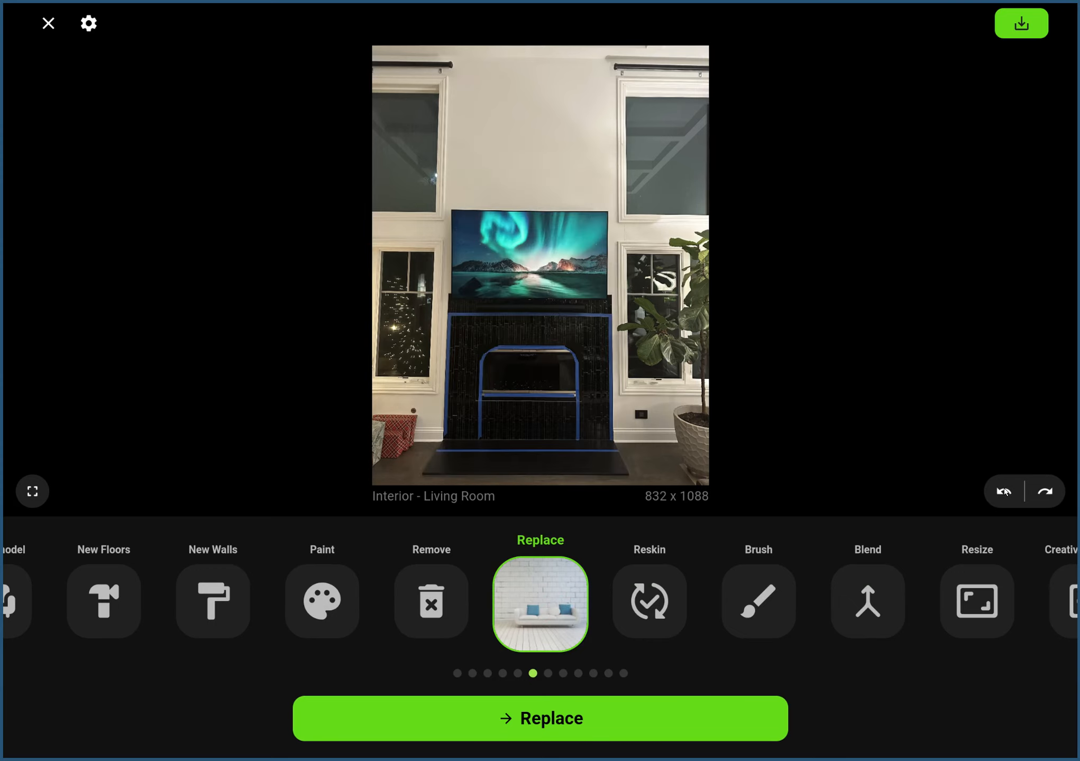
pyautogui.click(1047, 493)
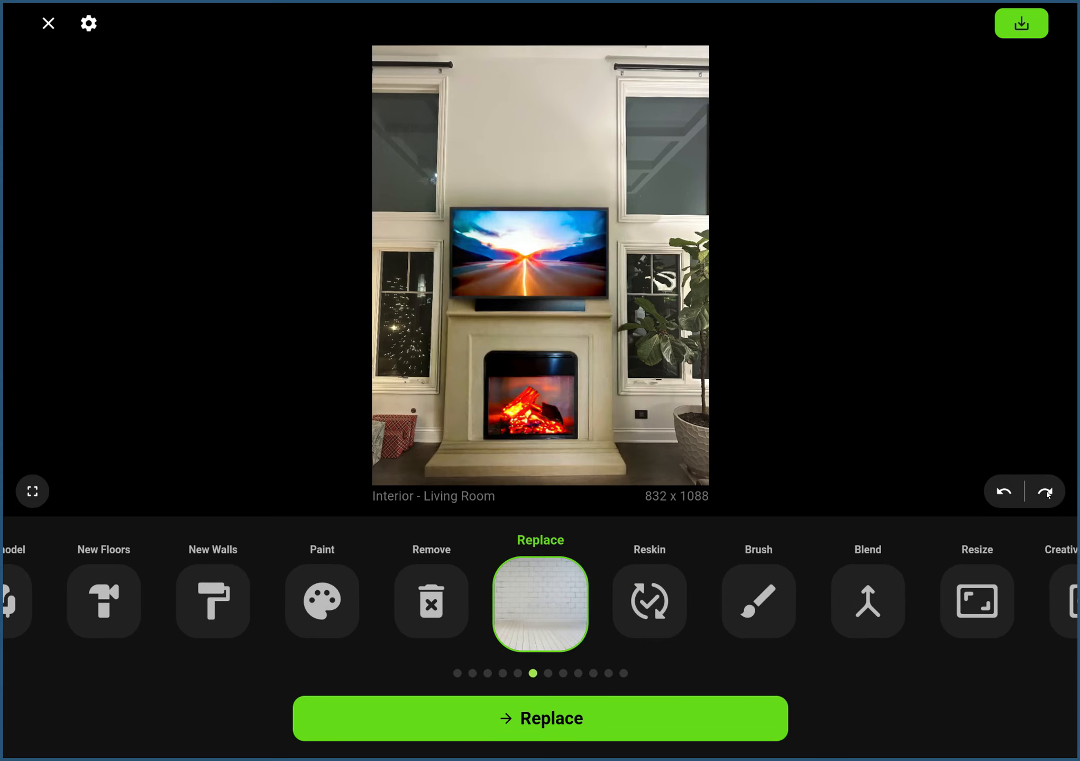
pyautogui.click(1007, 493)
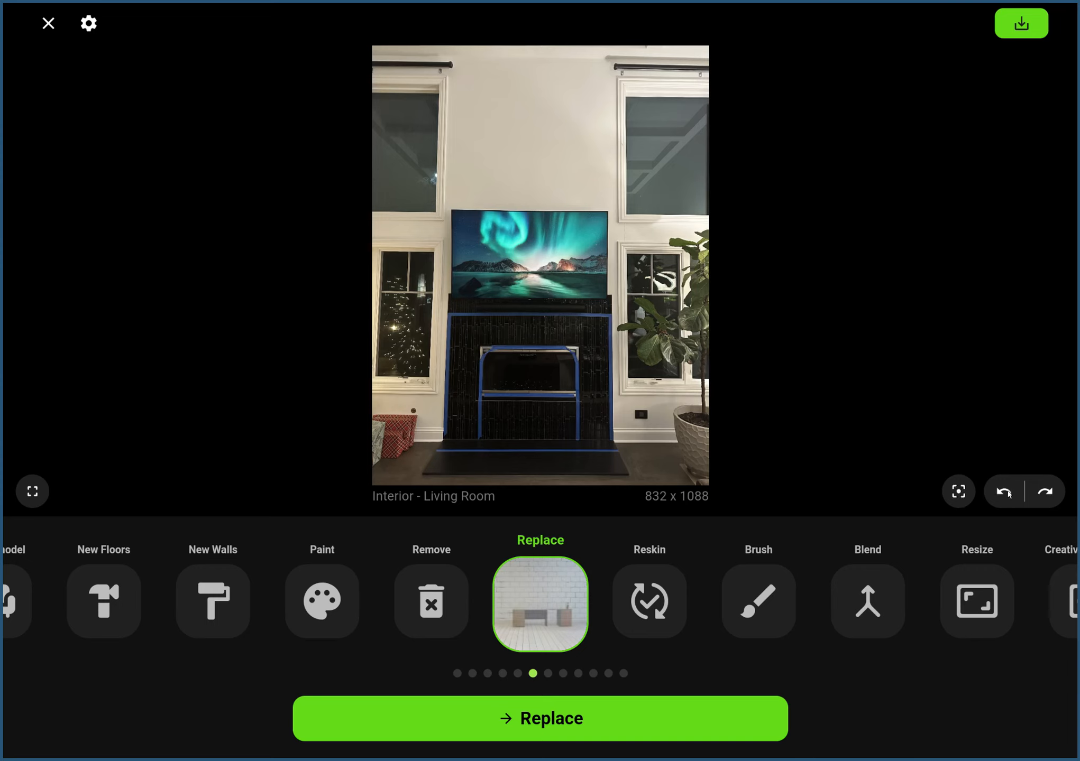
pyautogui.click(1050, 496)
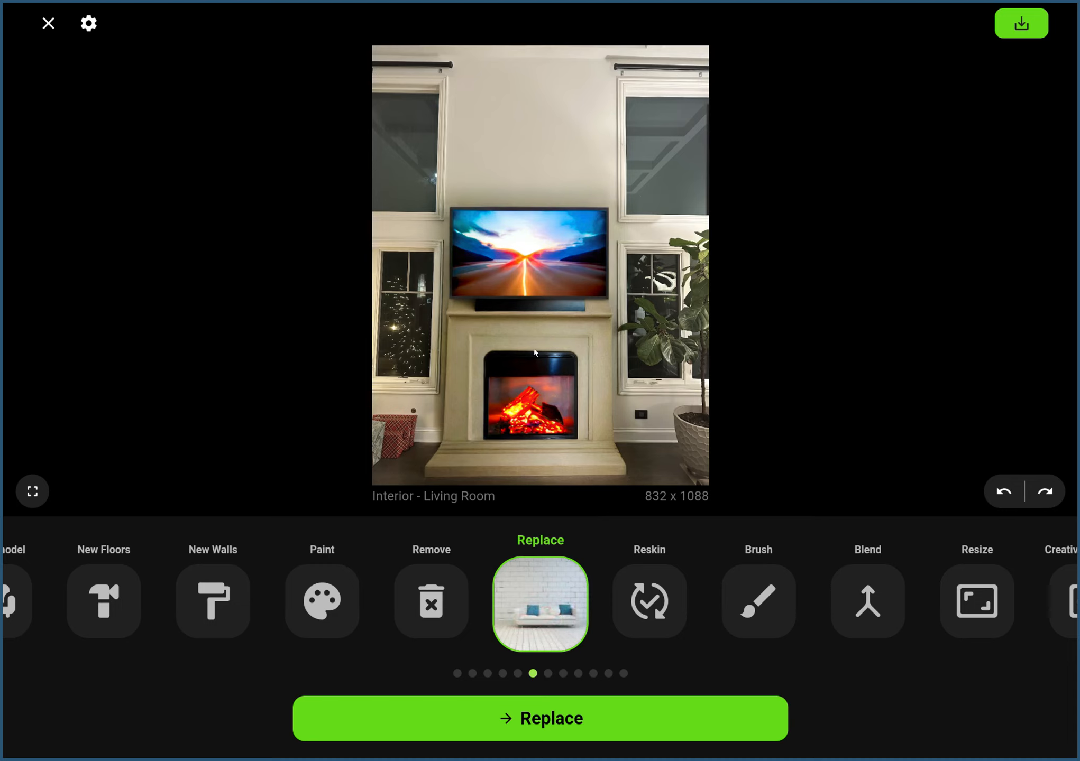
pyautogui.click(1046, 493)
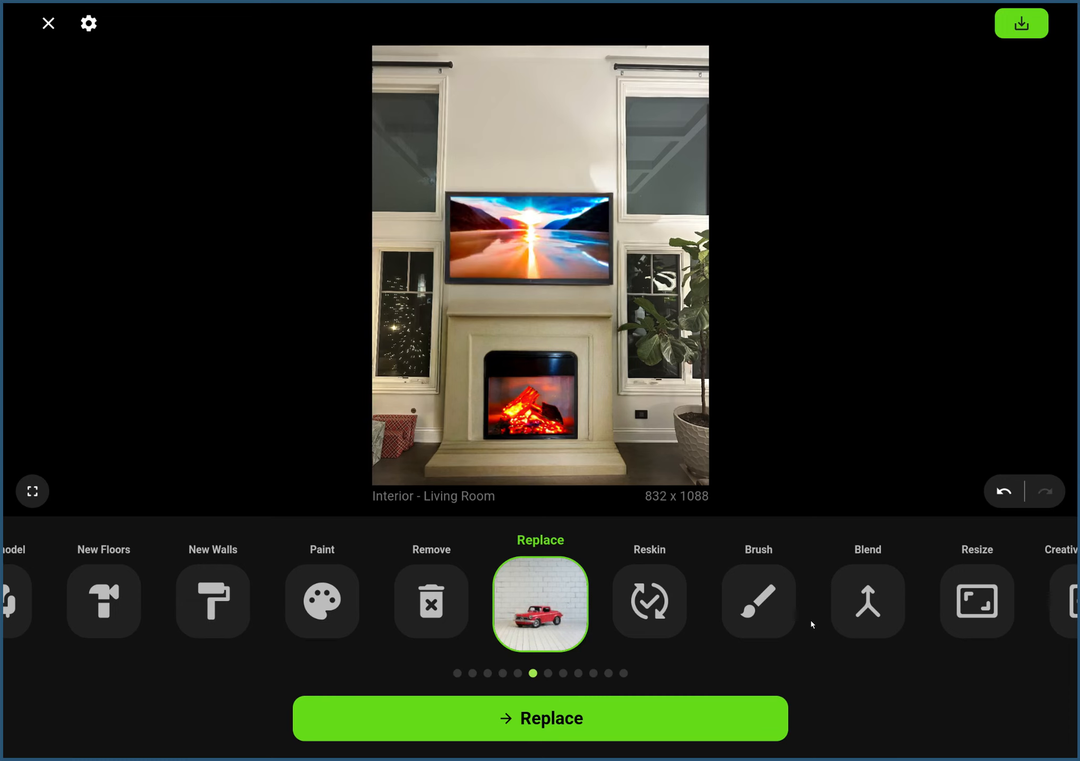
# Try the Creative Upscaler at size 1536 with the prompt "a room with a beautiful fireplace", inspect the image up close and undo the upscale.
pyautogui.moveTo(811, 620); pyautogui.dragTo(490, 574)
pyautogui.click(646, 589)
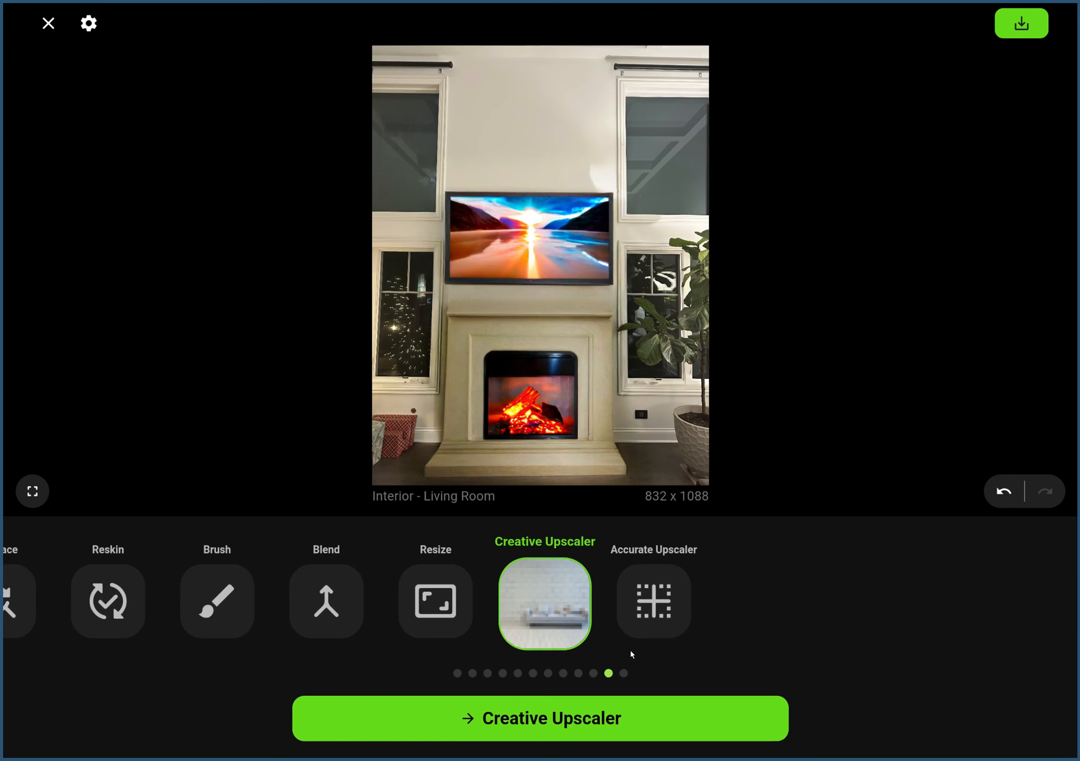
pyautogui.click(613, 713)
pyautogui.click(534, 454)
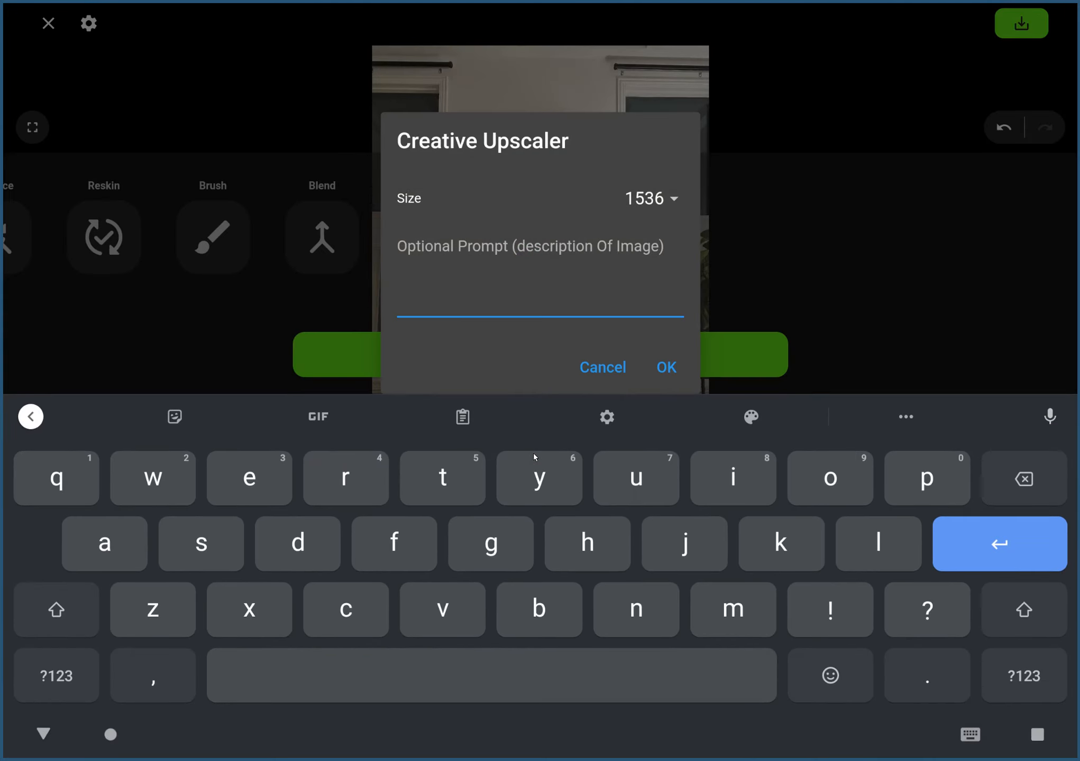
pyautogui.write('a roo')
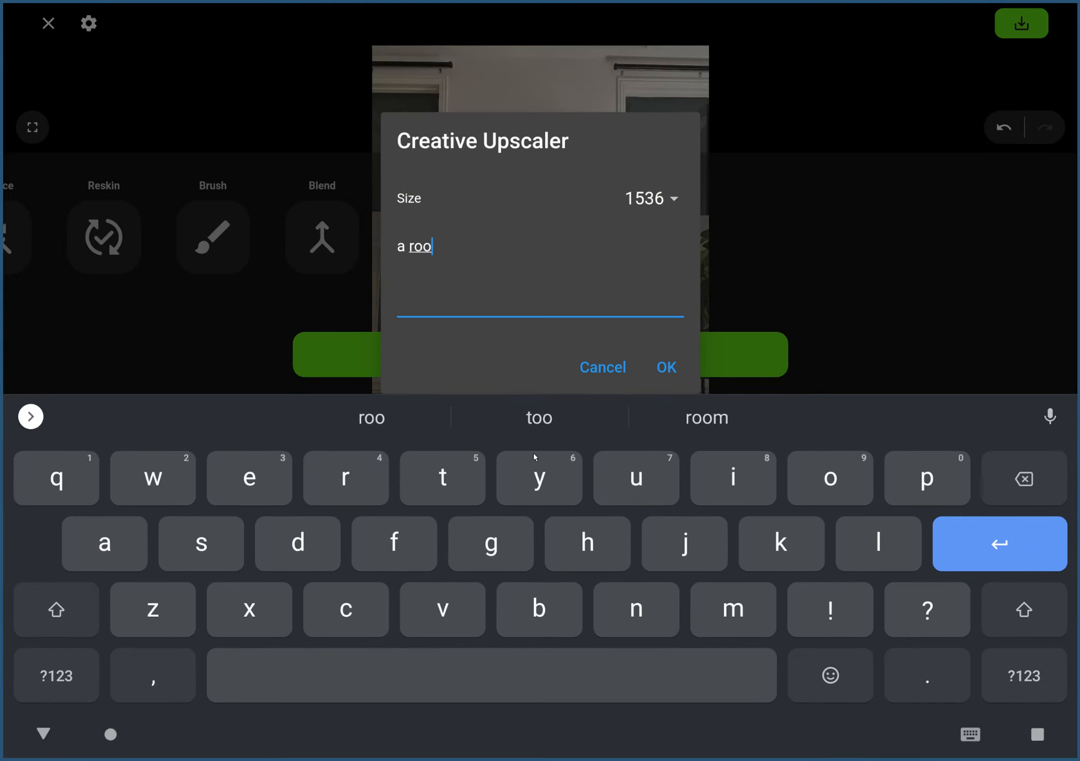
pyautogui.write('m with a beanu')
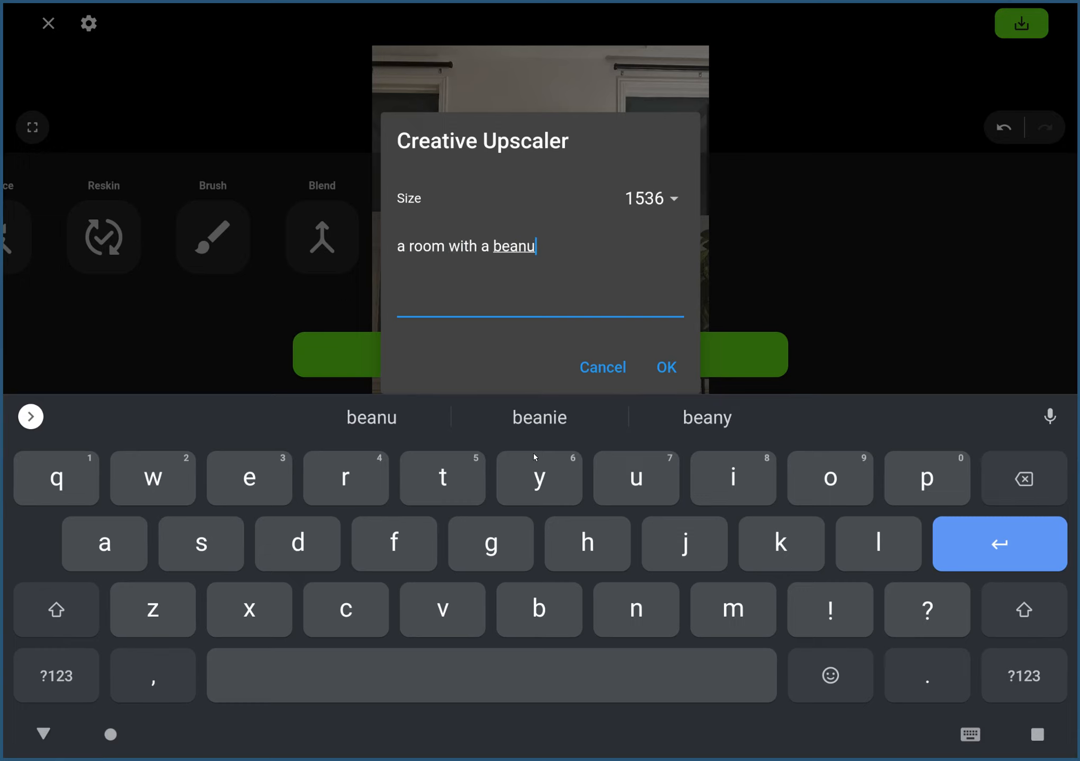
pyautogui.press('BackSpace')
pyautogui.press('BackSpace')
pyautogui.write('utiful fireplace')
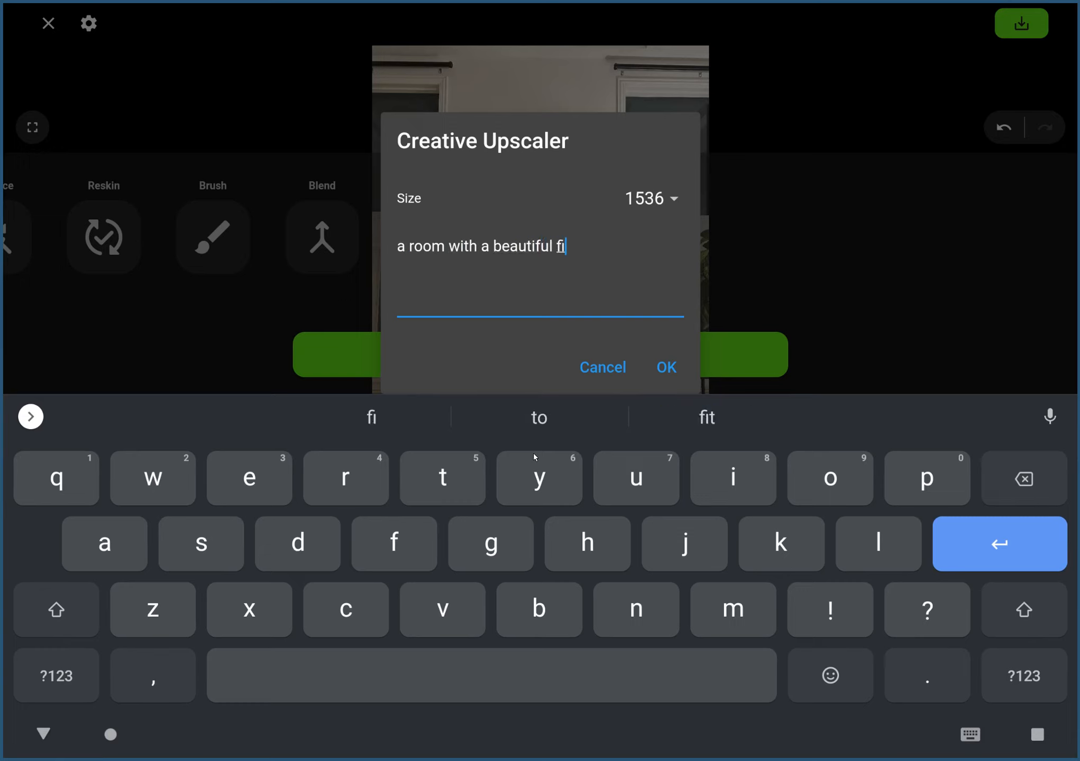
pyautogui.click(667, 367)
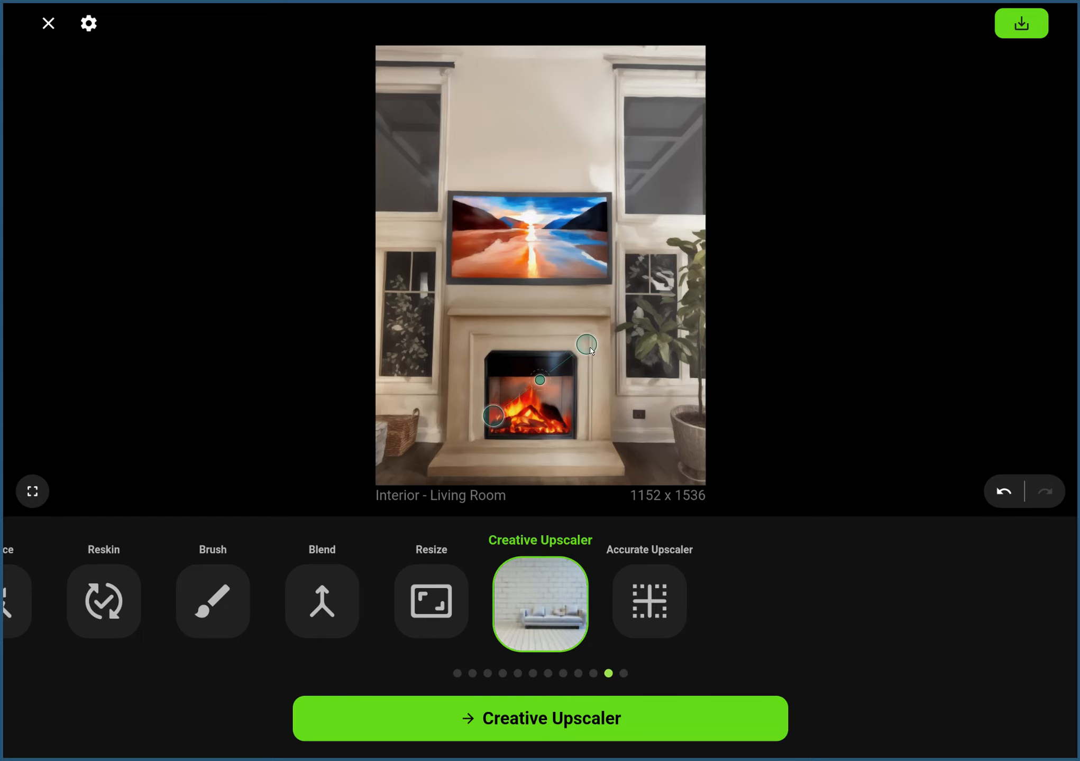
pyautogui.moveTo(581, 345); pyautogui.dragTo(418, 513)
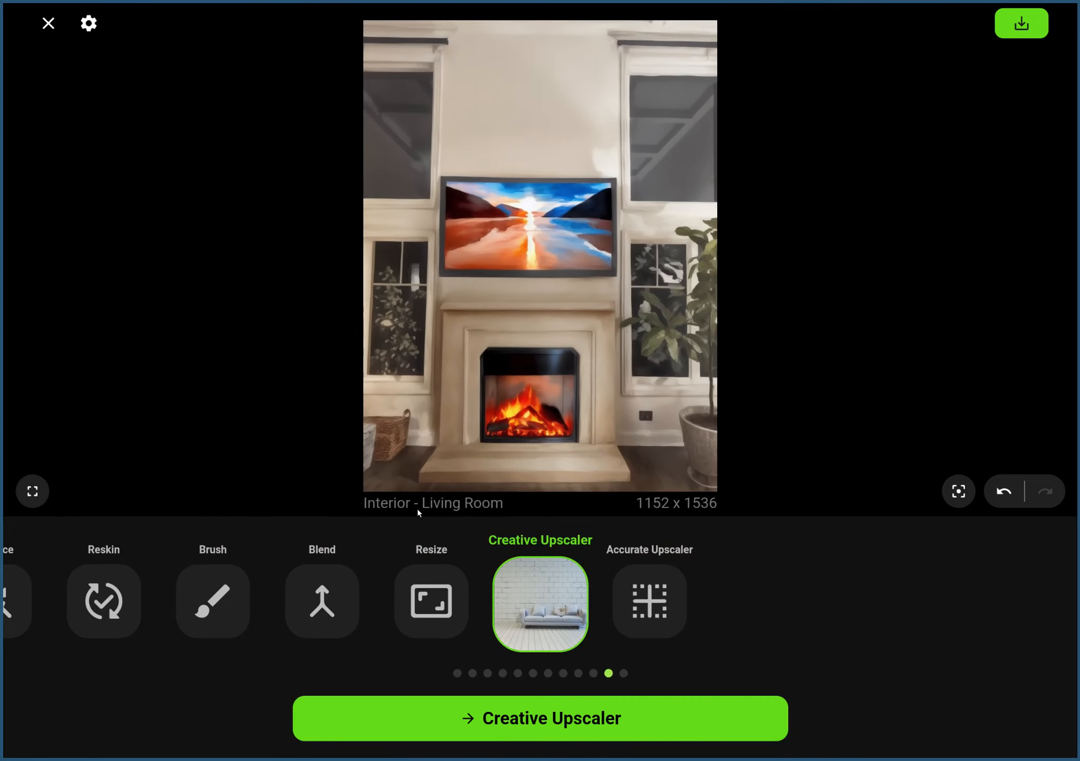
pyautogui.click(1010, 498)
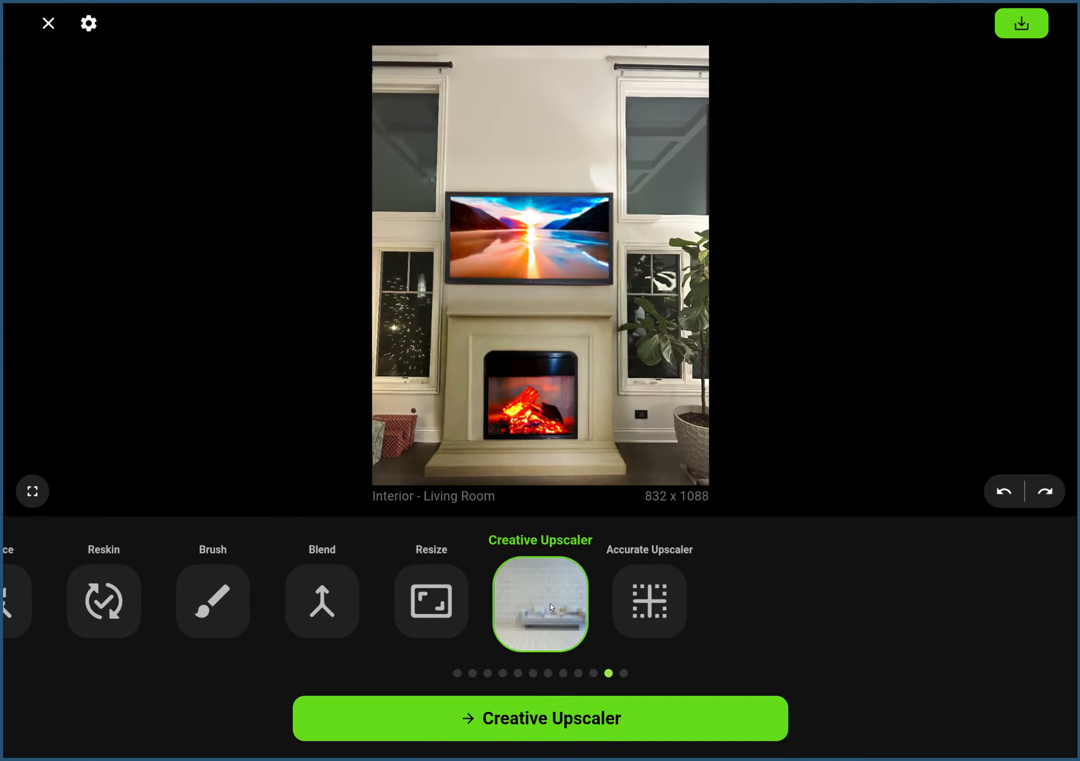
# Upscale the image with the Creative Upscaler at size 1536, strength 0.38 and the prompt "a beautiful fireplace and tv above the mantle".
pyautogui.click(578, 719)
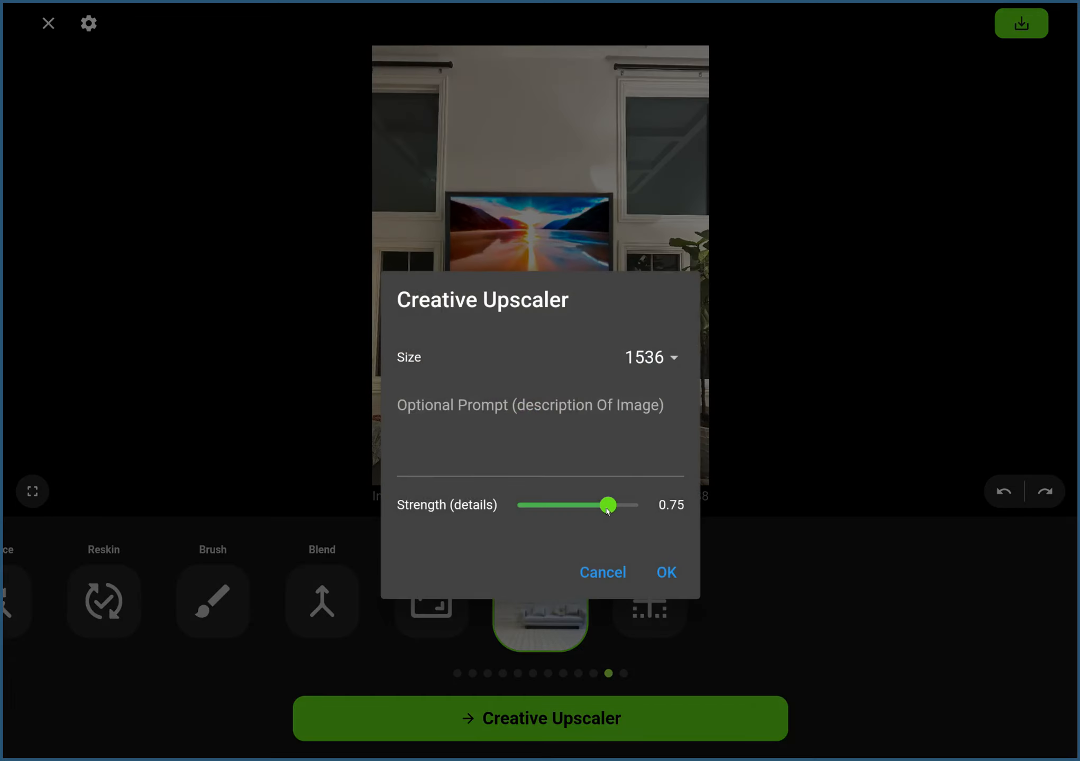
pyautogui.moveTo(607, 508); pyautogui.dragTo(575, 513)
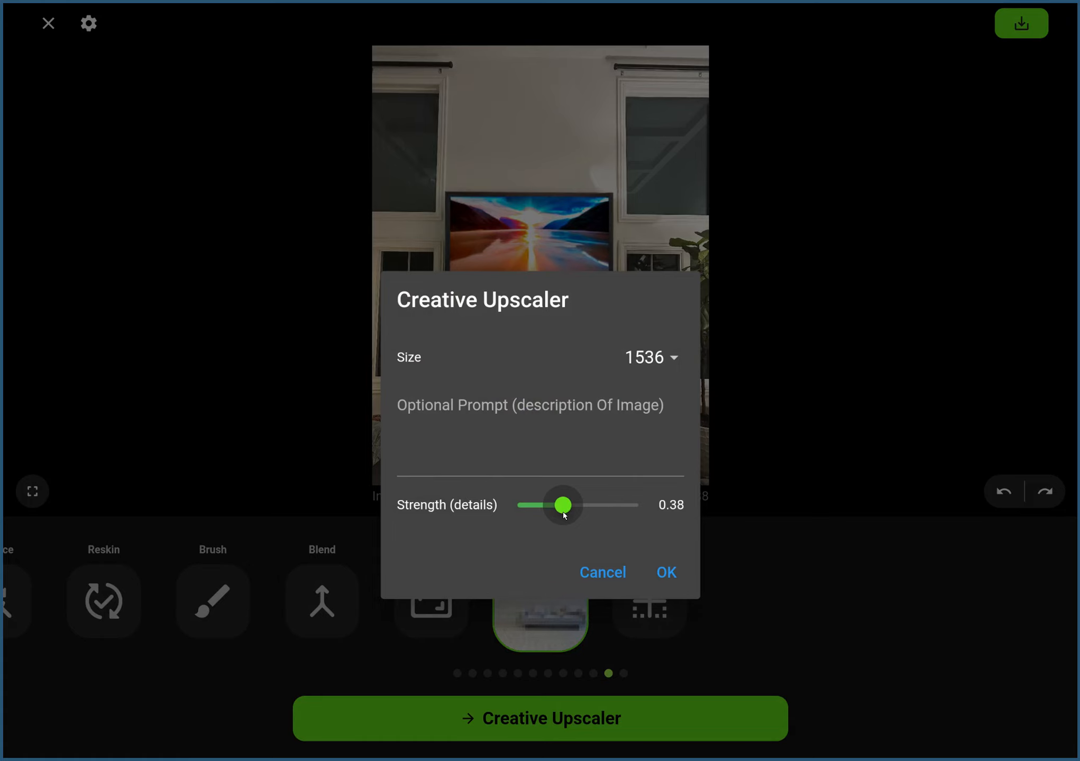
pyautogui.click(569, 456)
pyautogui.write('a beatu')
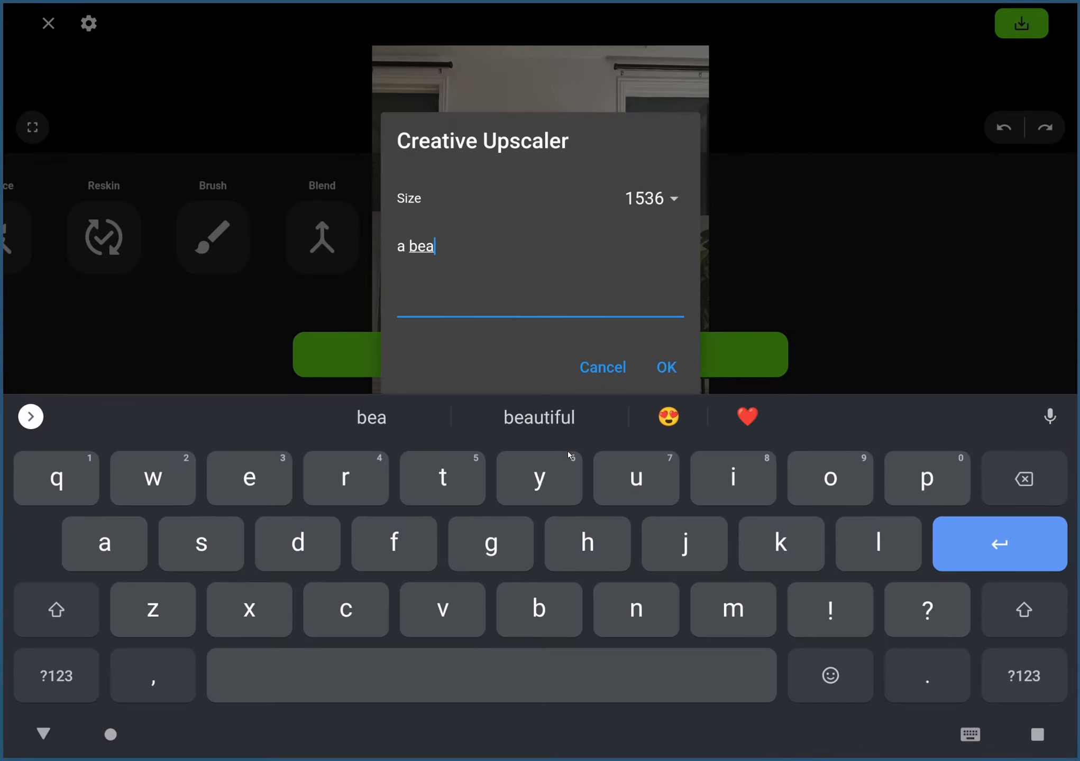
pyautogui.press('BackSpace')
pyautogui.press('BackSpace')
pyautogui.write('utiful fireplace ')
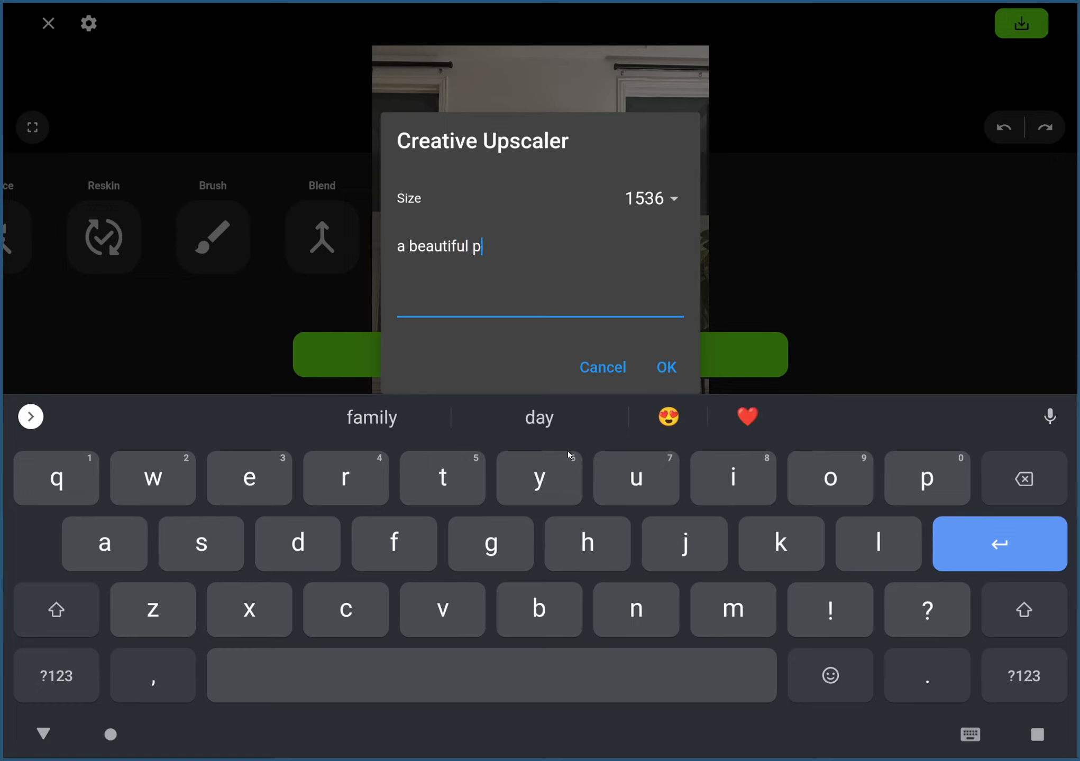
pyautogui.write('an')
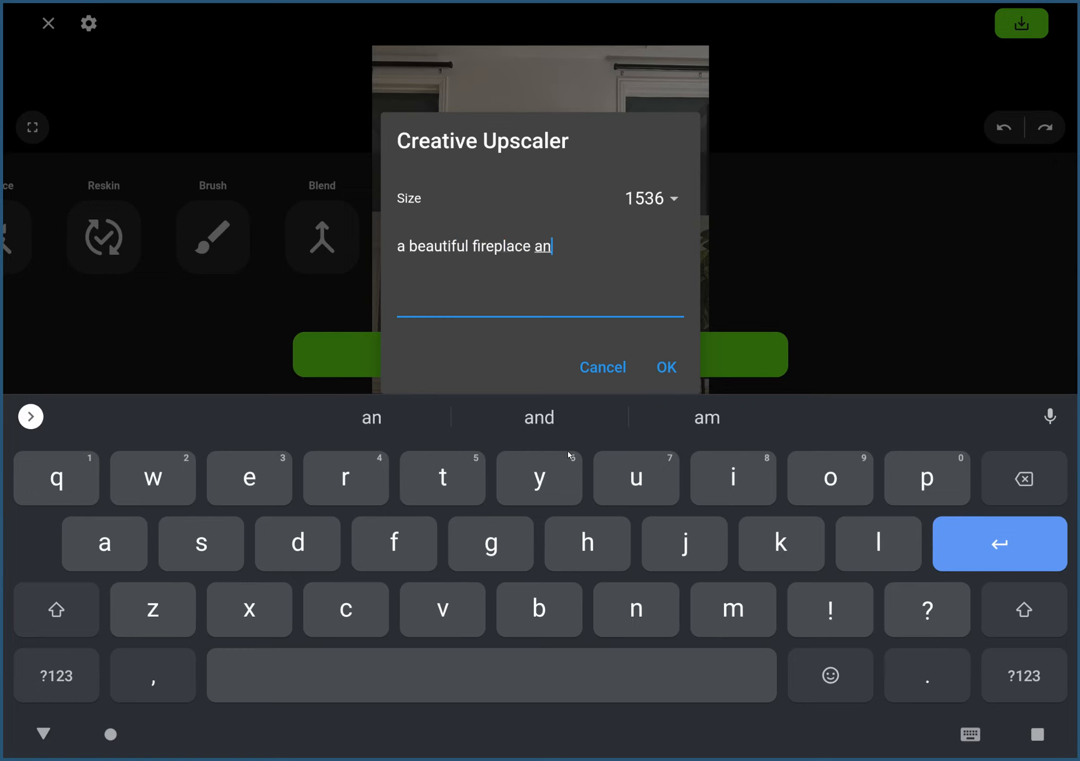
pyautogui.write('d tv above the mantle')
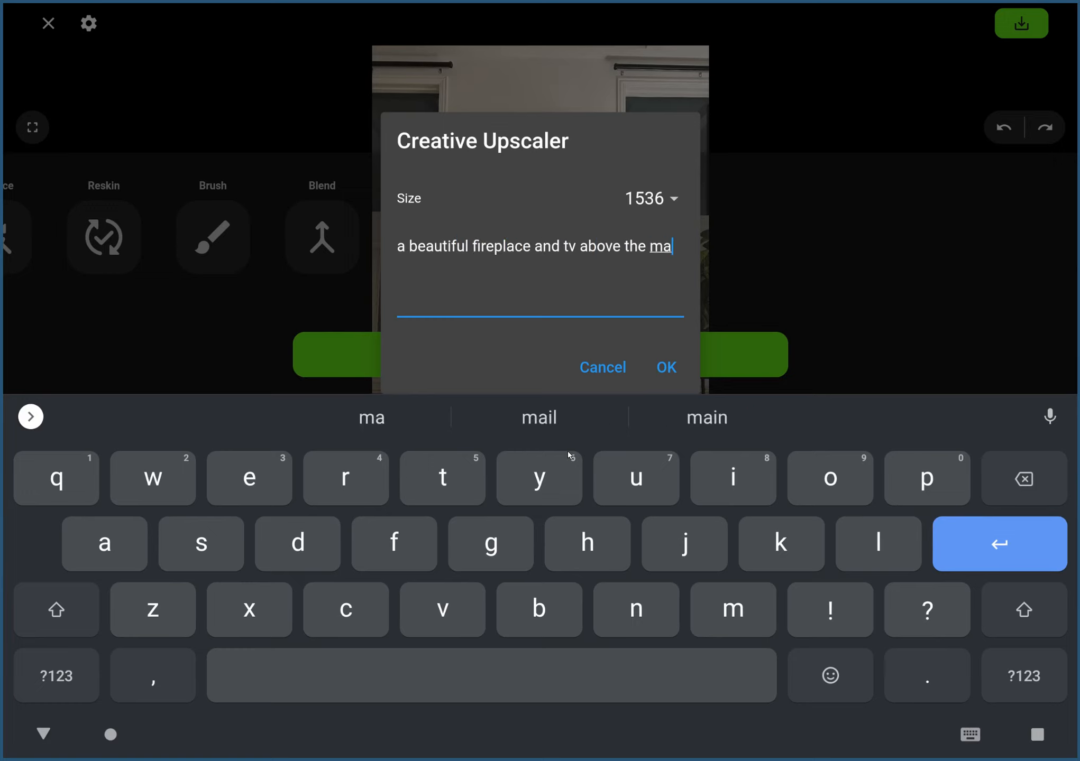
pyautogui.click(681, 372)
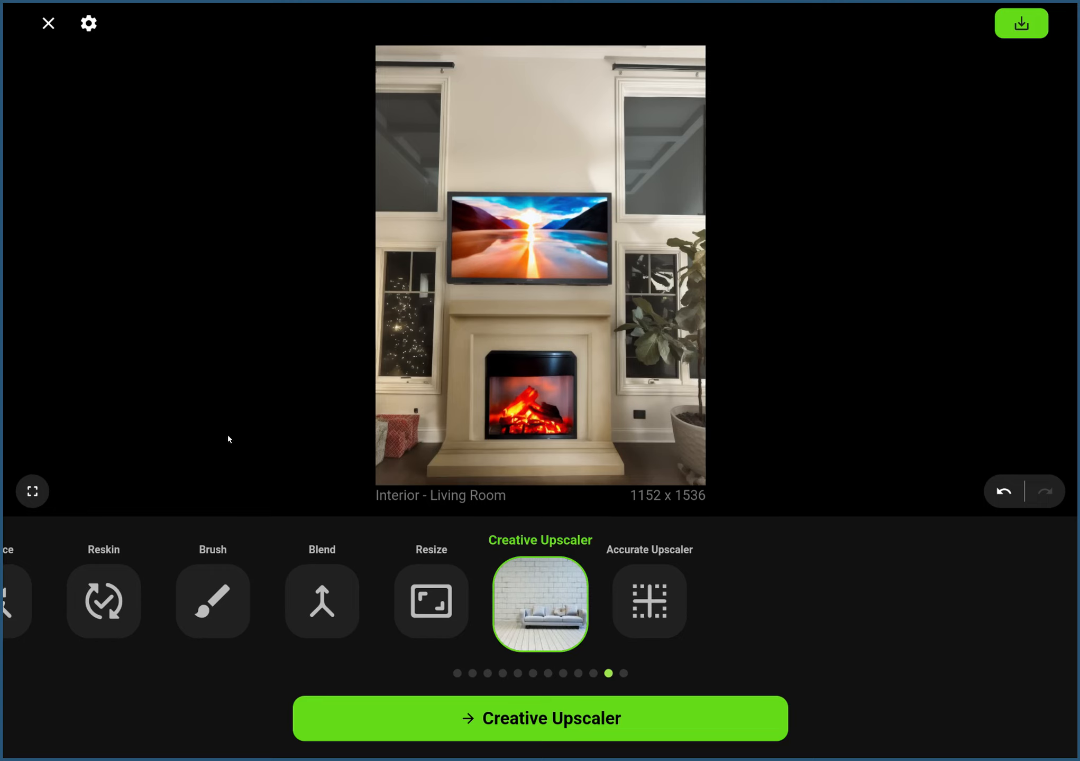
# Save the upscaled image to the gallery and postpone the app rating request.
pyautogui.click(1012, 36)
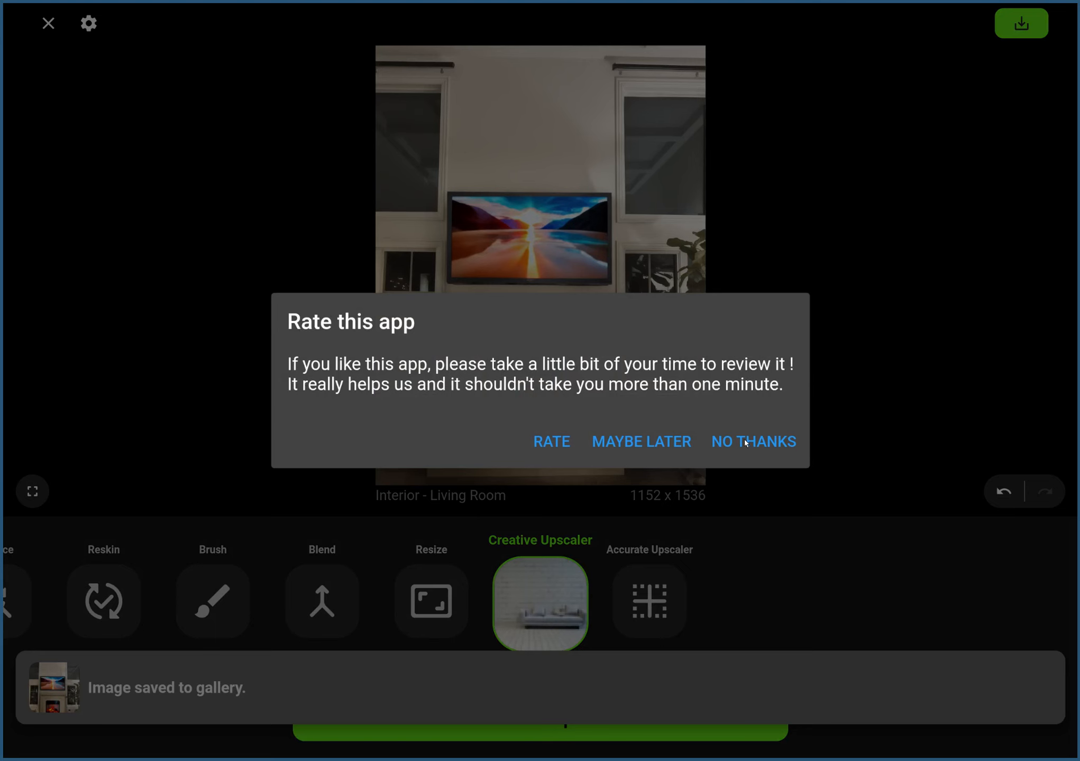
pyautogui.click(638, 449)
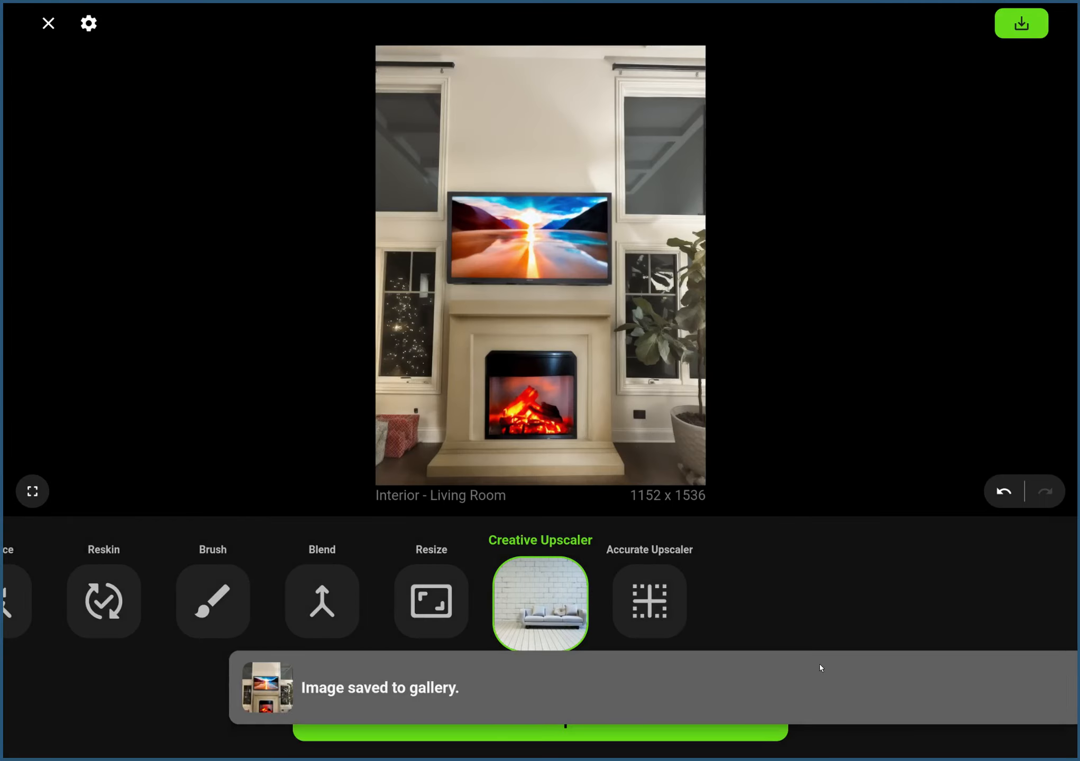
pyautogui.moveTo(313, 650); pyautogui.dragTo(796, 608)
pyautogui.moveTo(272, 624); pyautogui.dragTo(737, 587)
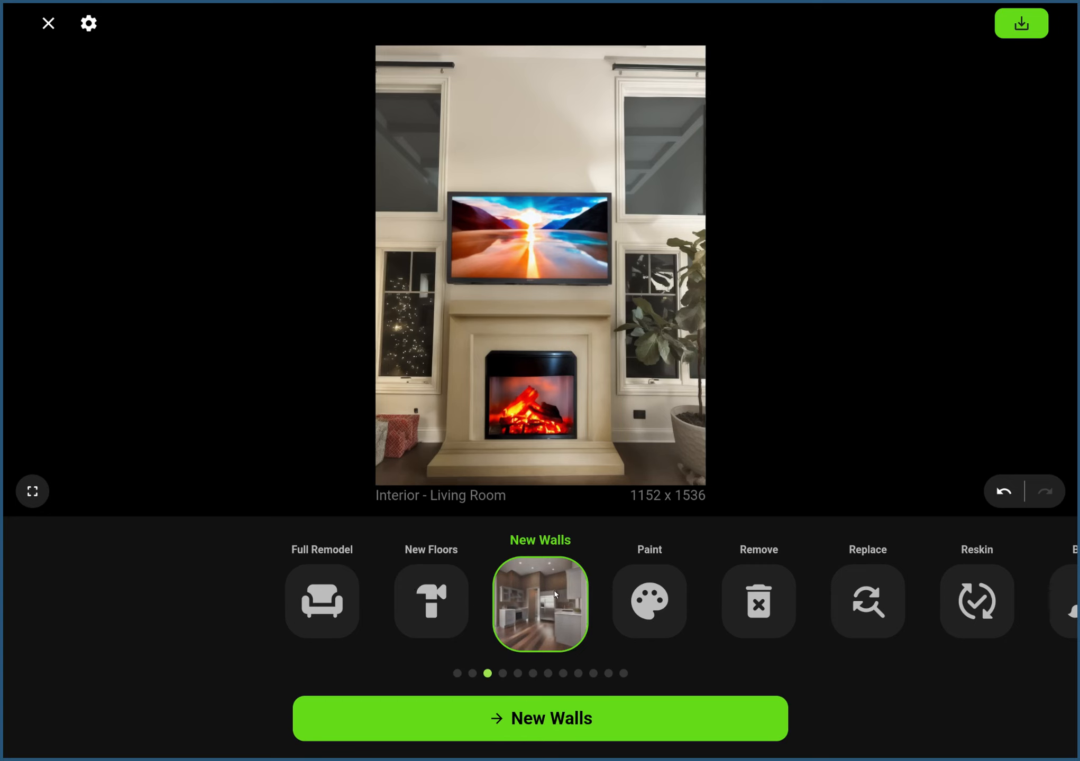
pyautogui.moveTo(554, 591); pyautogui.dragTo(475, 594)
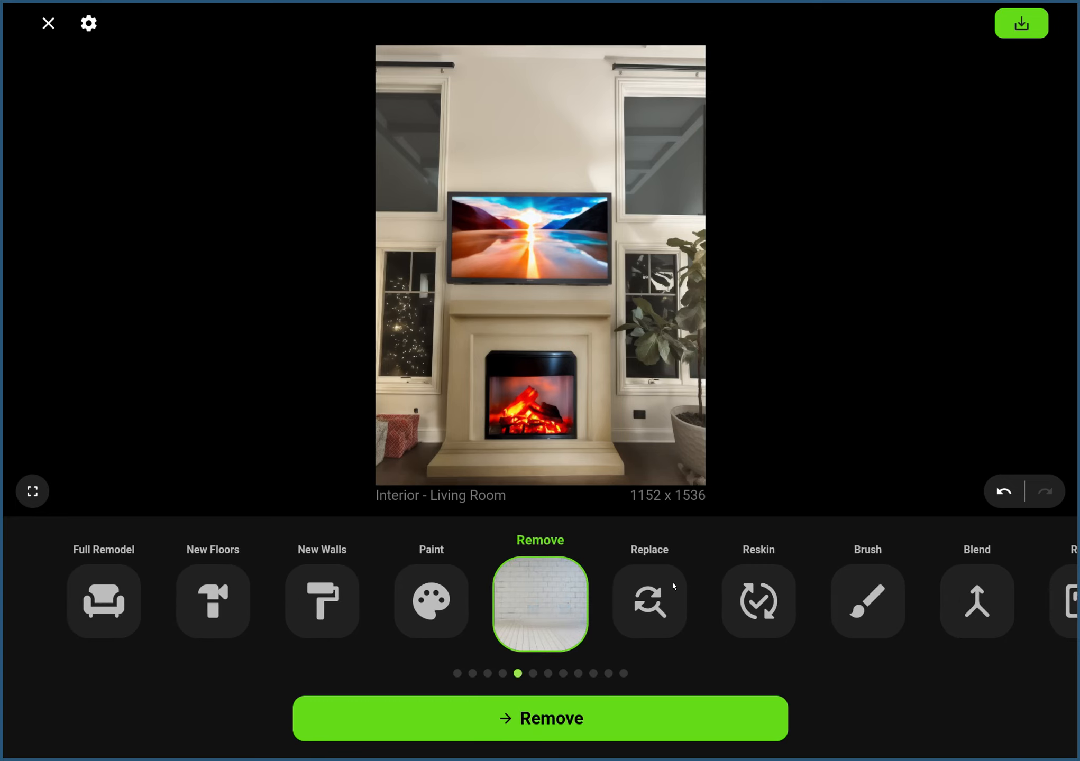